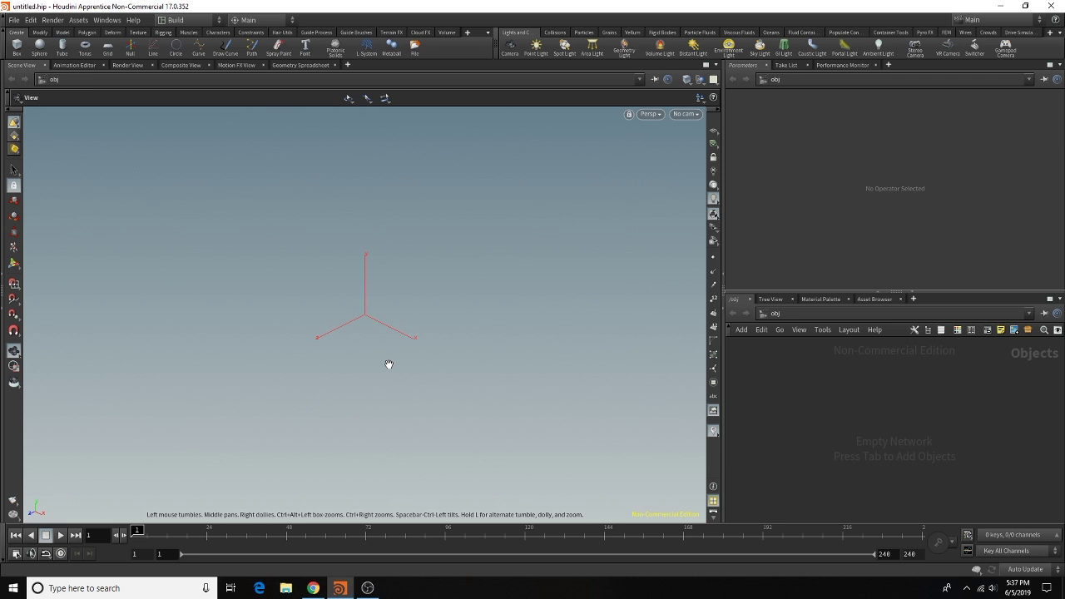
Step: Switch to Chrome and review the Houdini Clouds article and the UCAR stratocumulus clouds reference photo
left_click(313, 588)
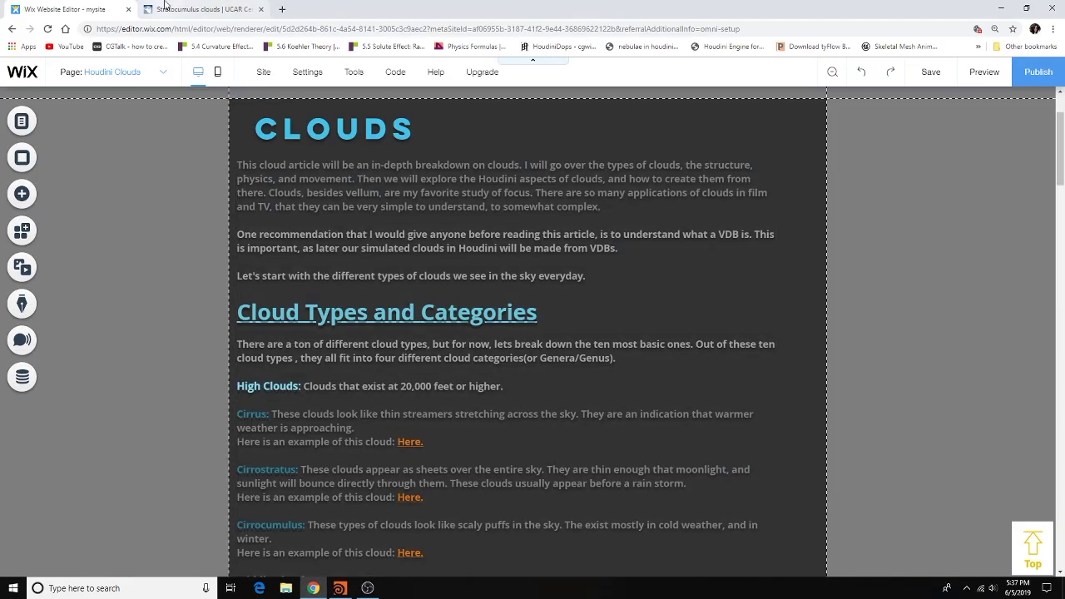
scroll(533, 340, "down", 6)
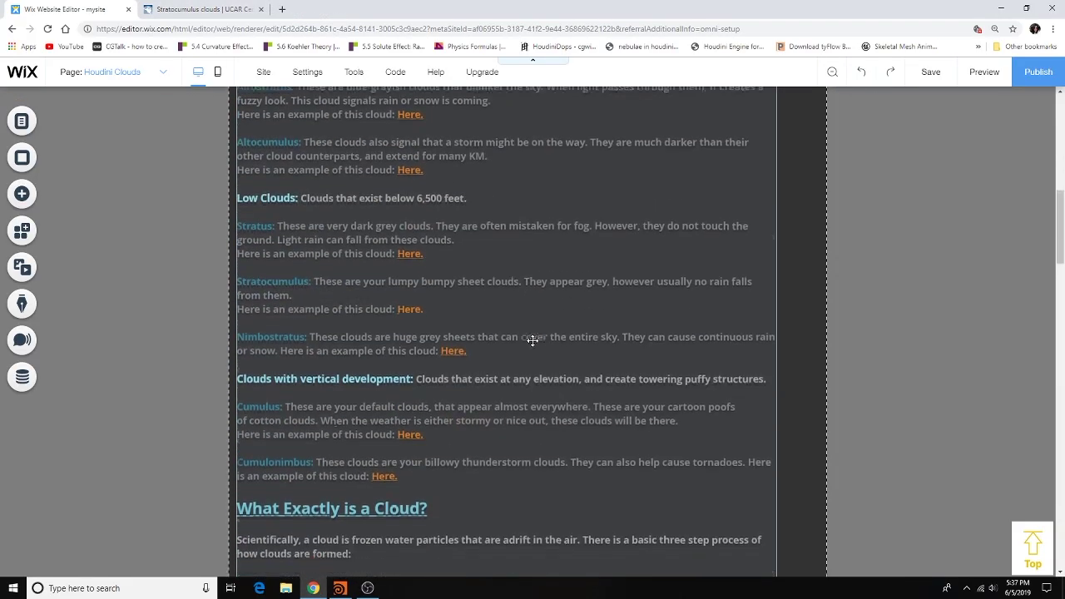
scroll(532, 340, "down", 4)
scroll(532, 340, "down", 5)
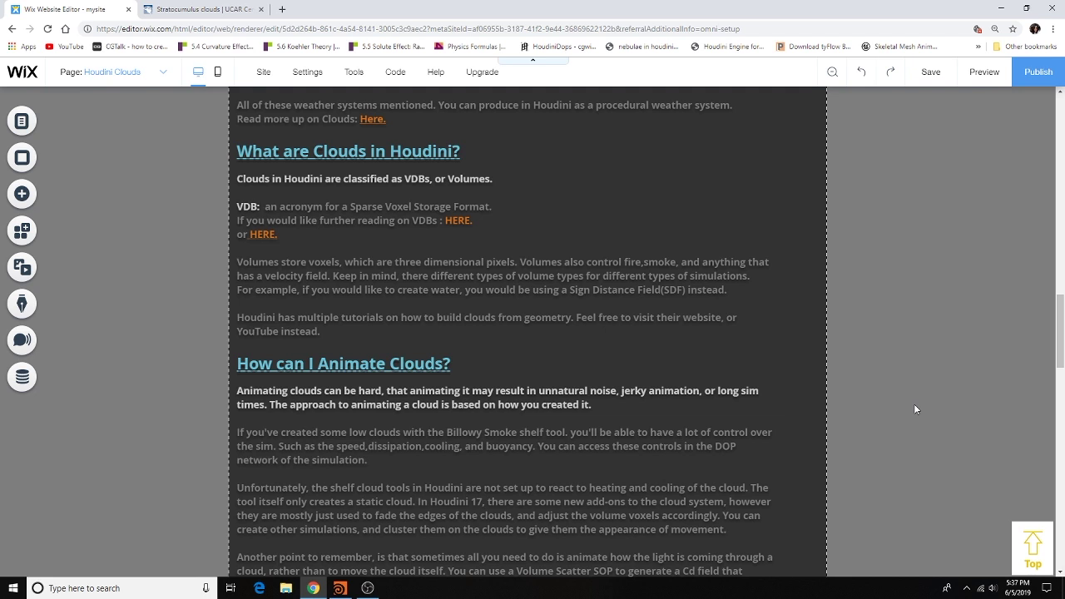
left_click(211, 7)
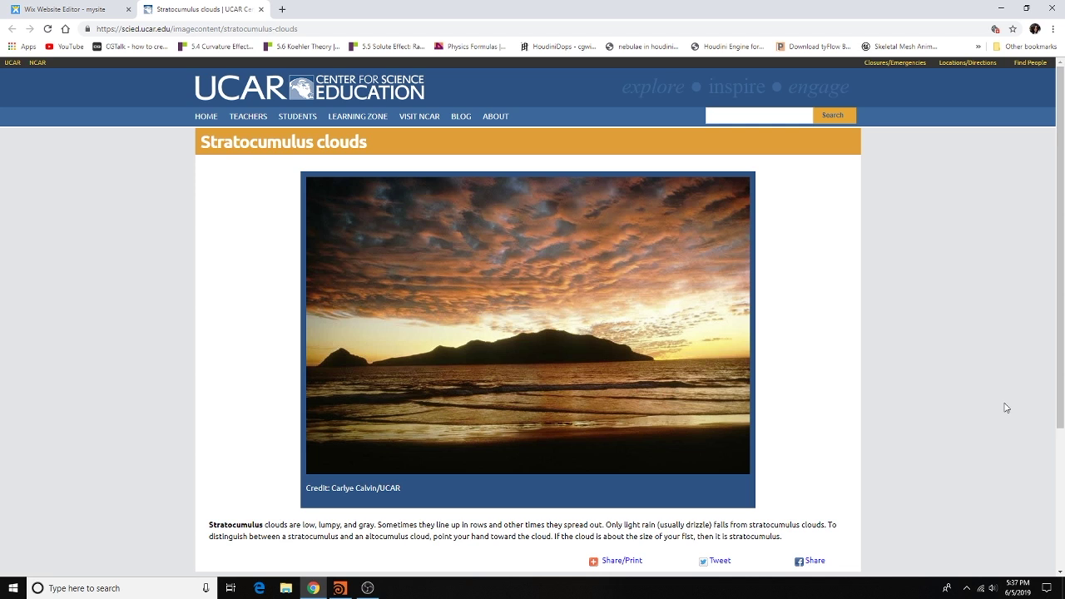
scroll(556, 418, "down", 3)
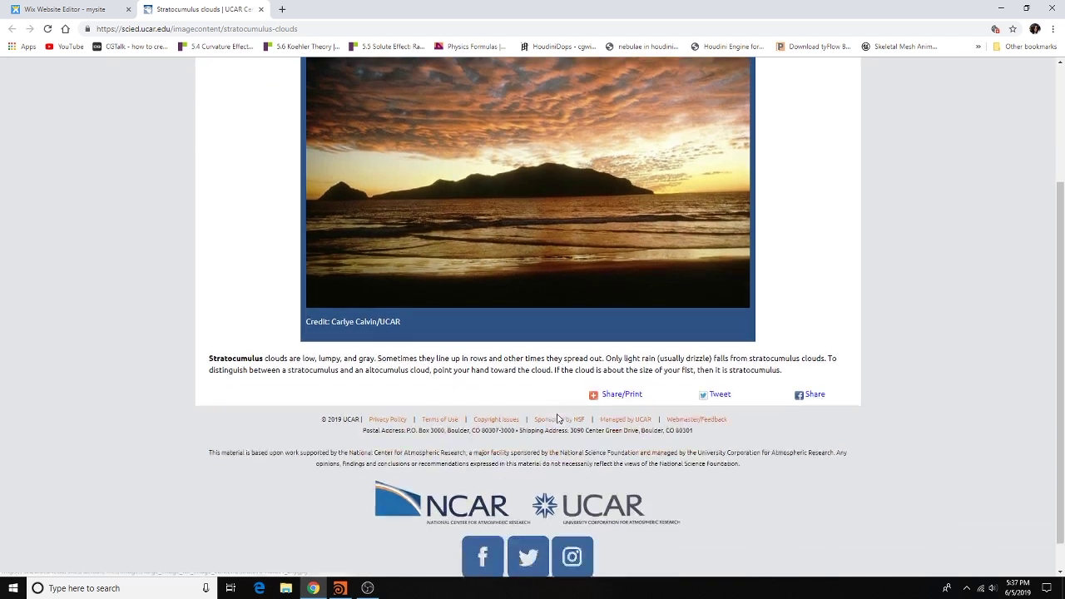
scroll(556, 419, "up", 3)
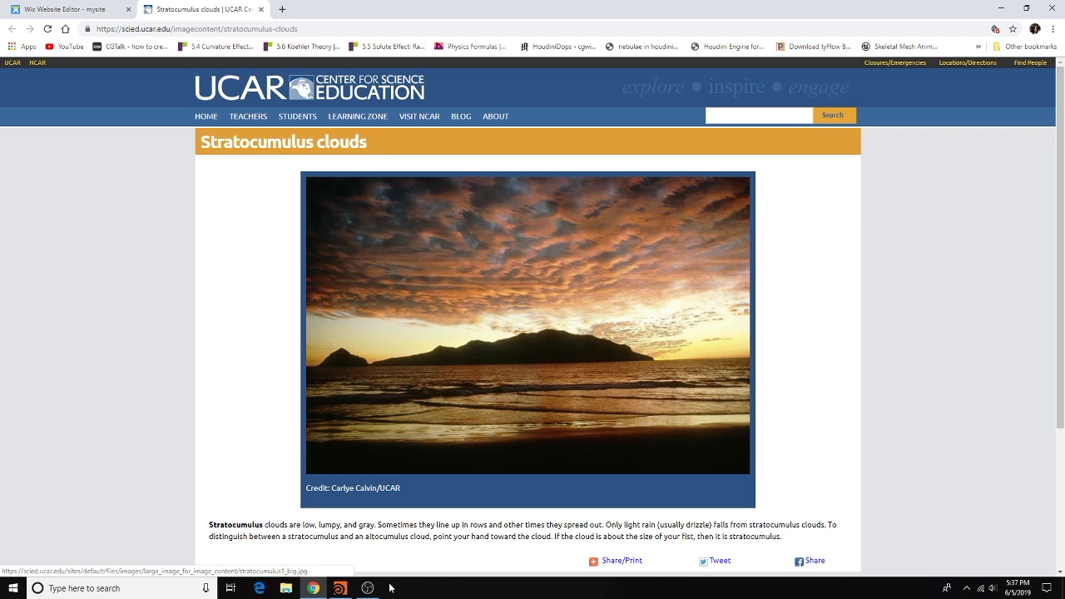
Step: Switch to Houdini and create a default polygon mesh sphere near the scene origin
left_click(339, 589)
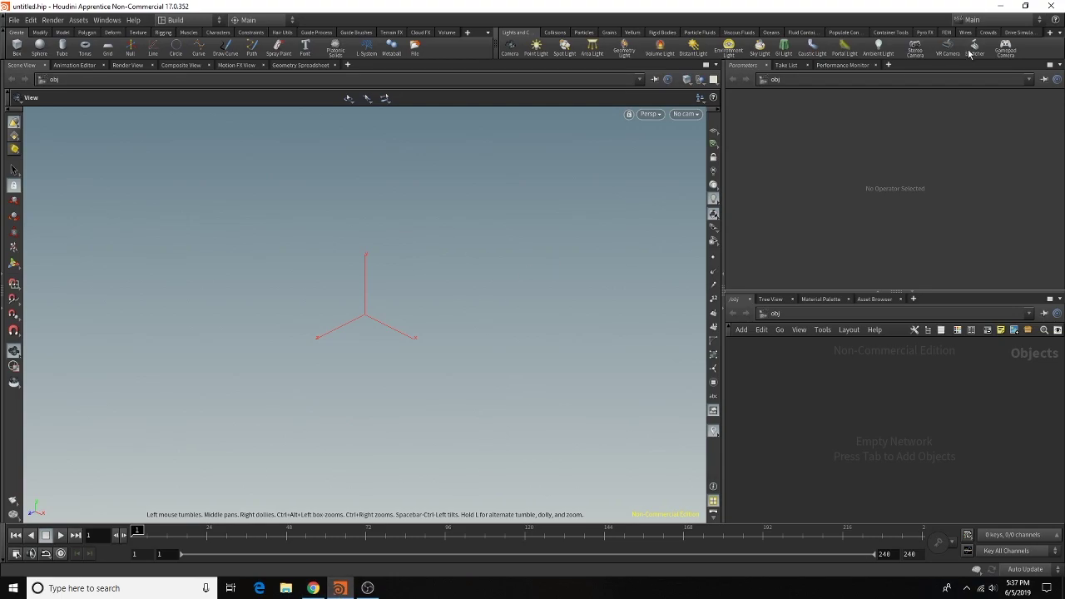
left_click(38, 44)
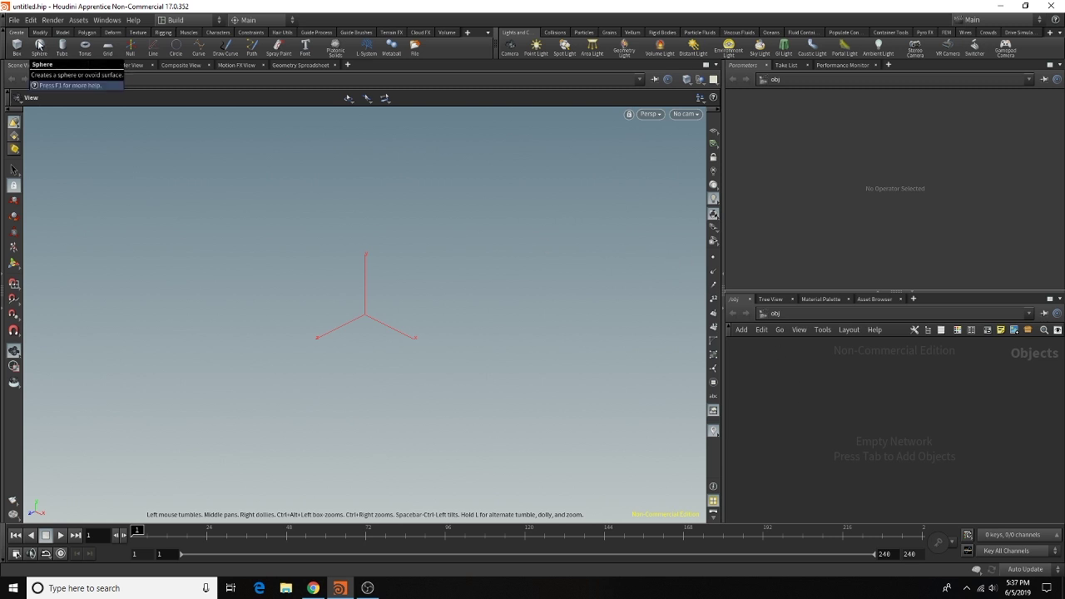
left_click(383, 298)
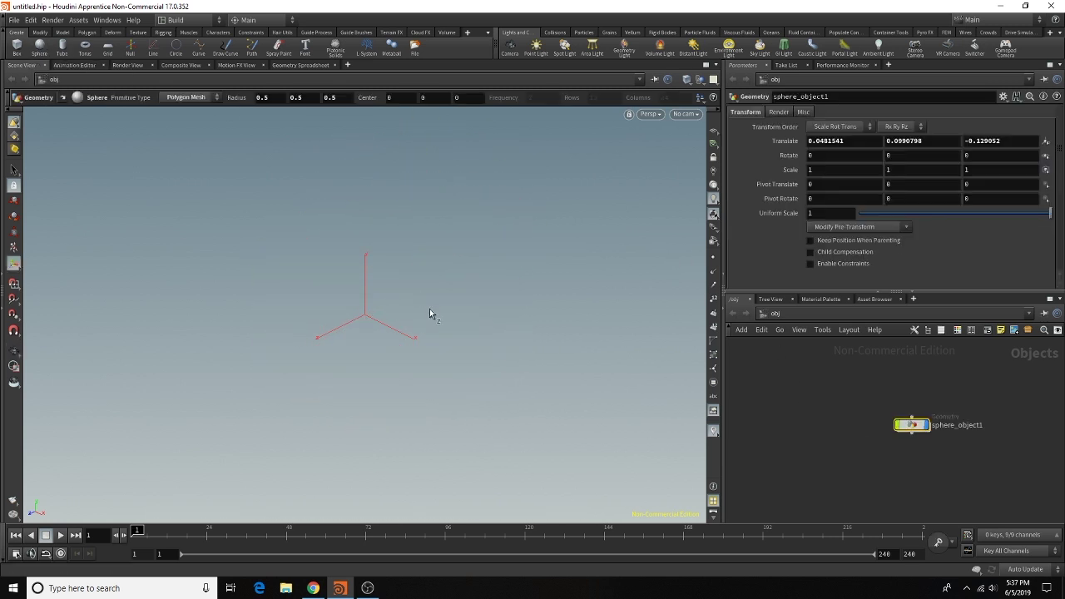
left_click_drag(909, 425, 840, 416)
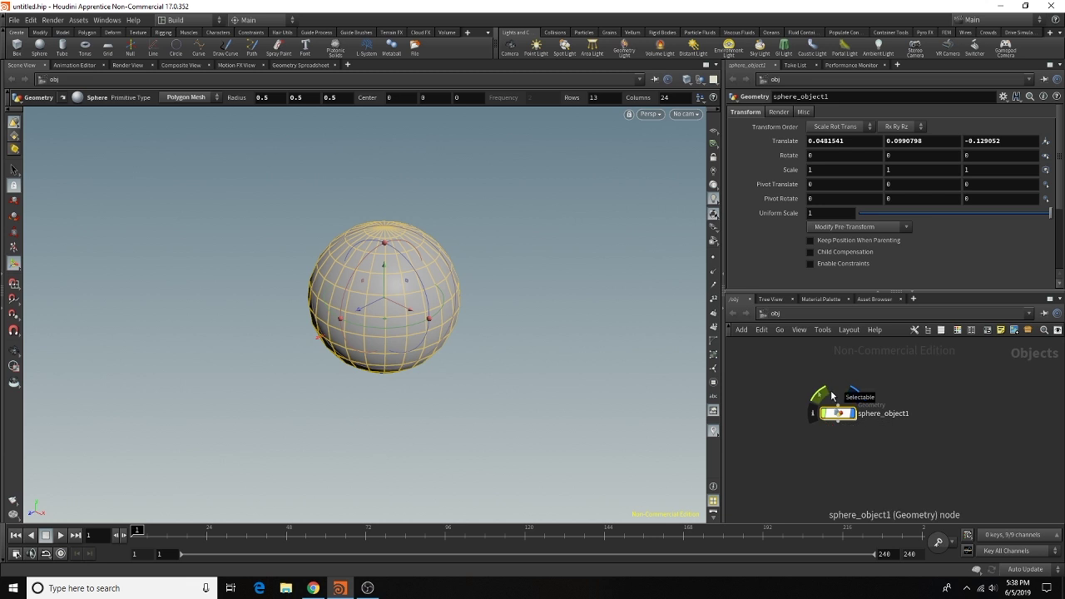
Step: Convert the sphere into a lit cloud with the Cloud Rig tool
left_click(66, 33)
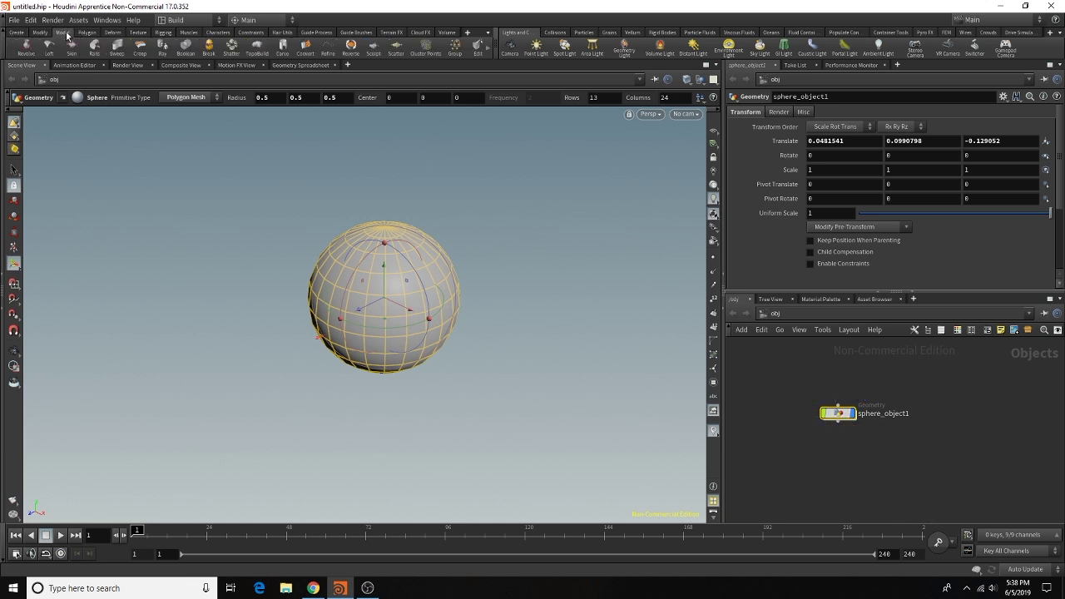
left_click(50, 34)
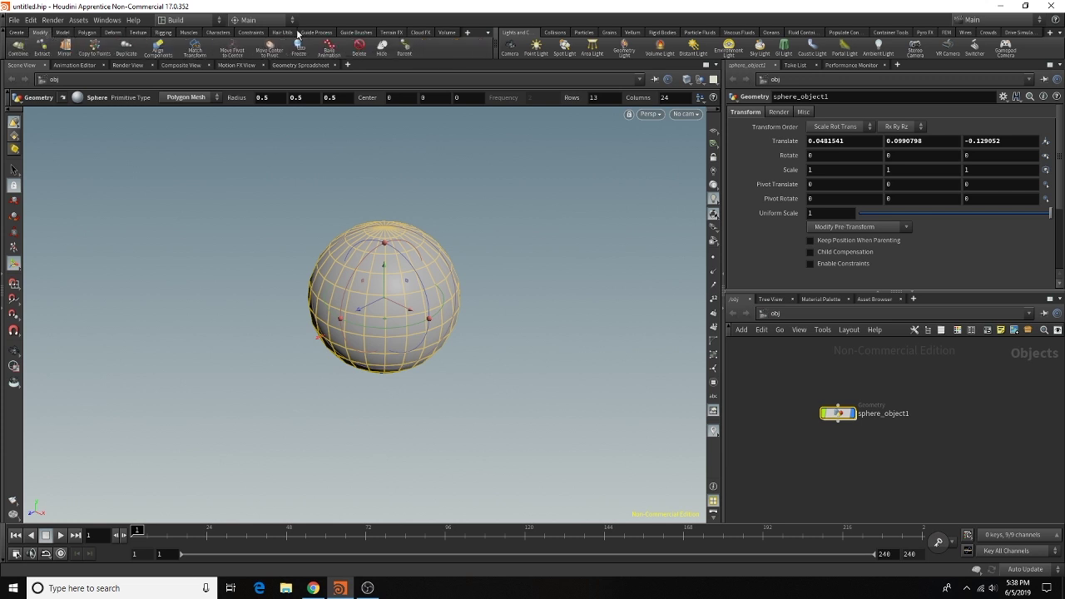
left_click(419, 33)
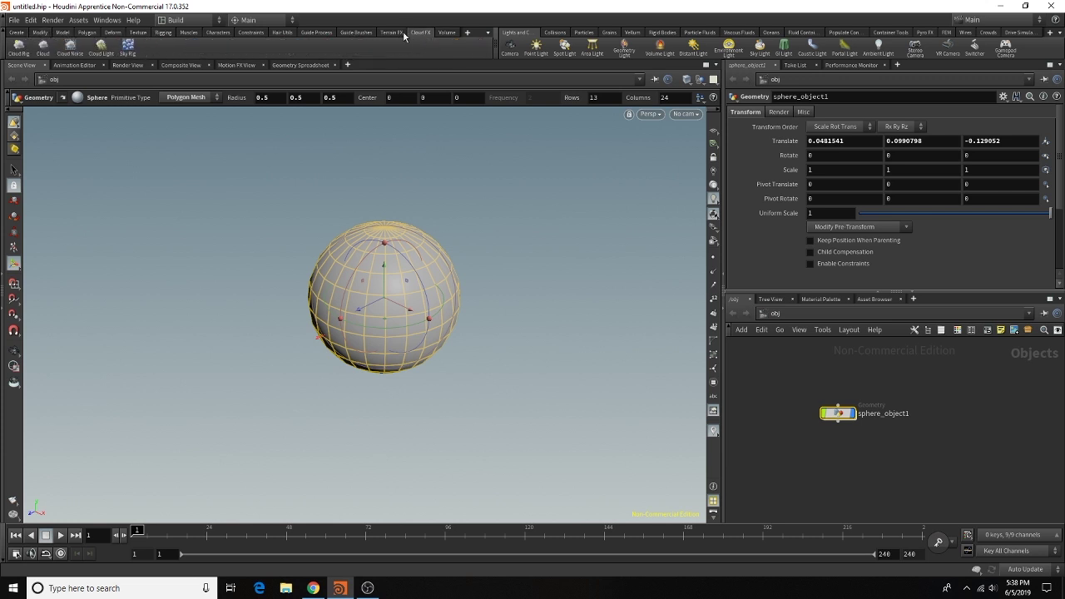
left_click(19, 45)
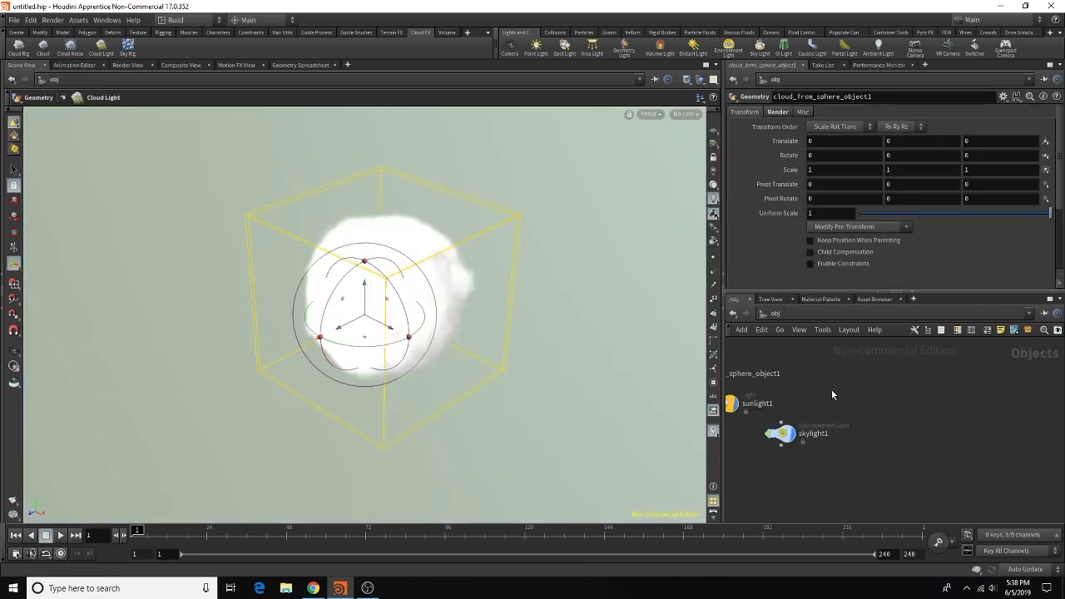
left_click(864, 411)
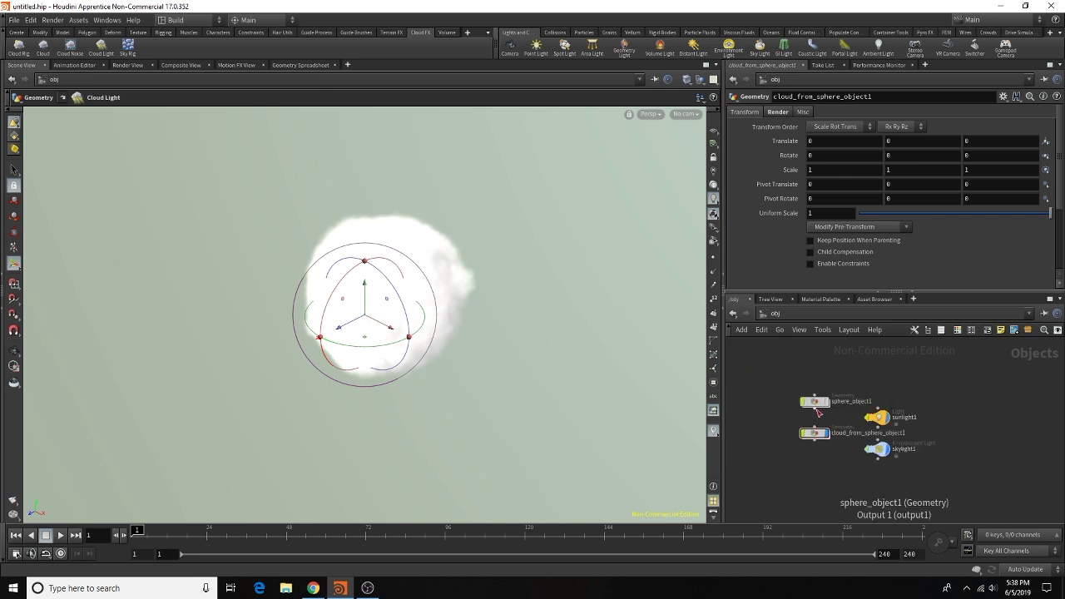
Step: Examine the node networks inside sphere_object1 and cloud_from_sphere_object1
double_click(820, 400)
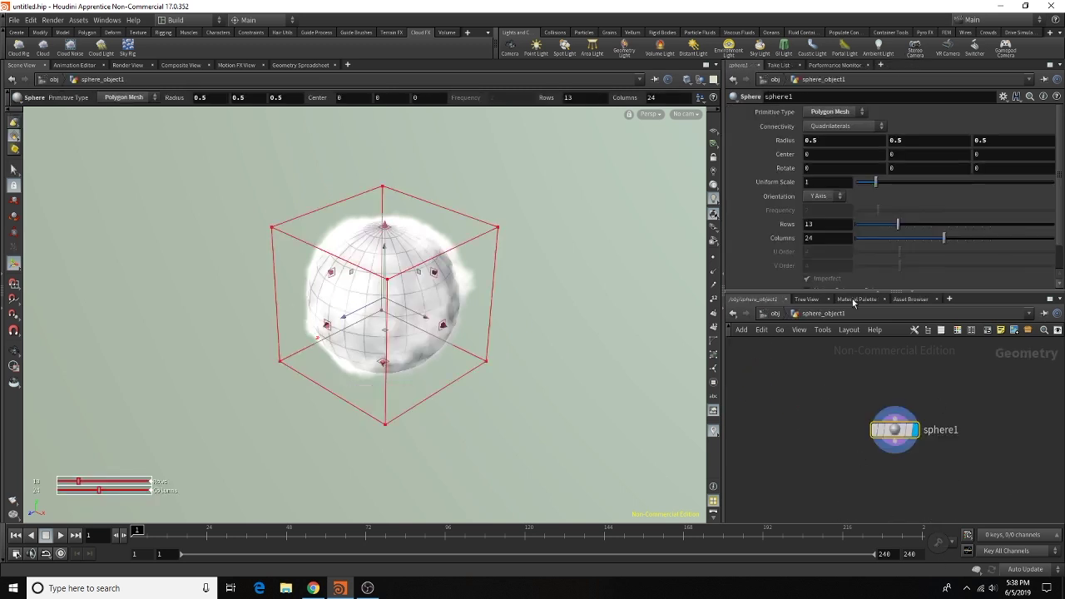
left_click(774, 314)
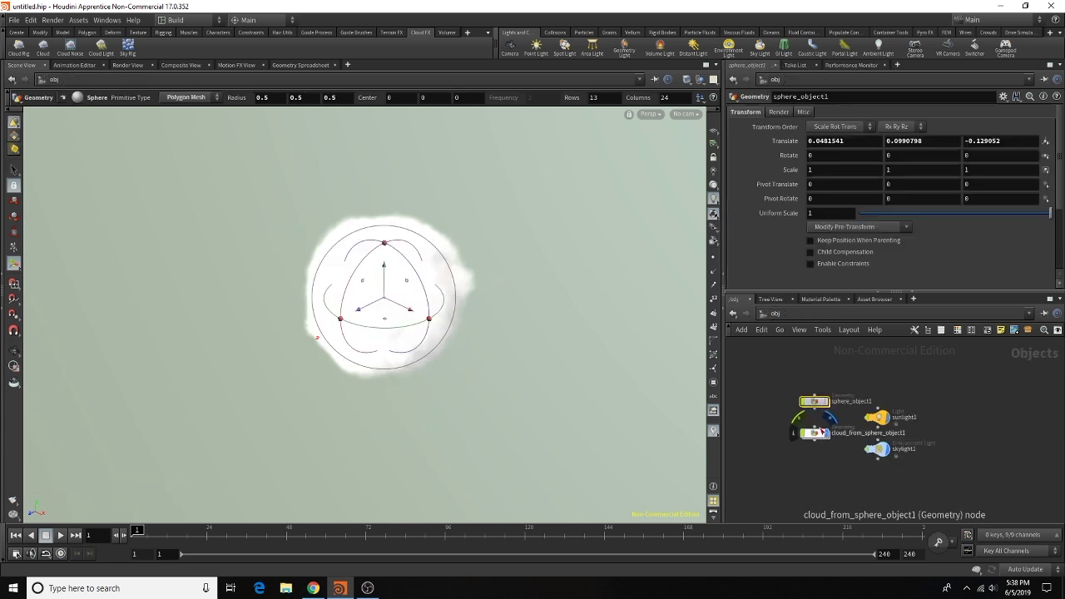
double_click(821, 433)
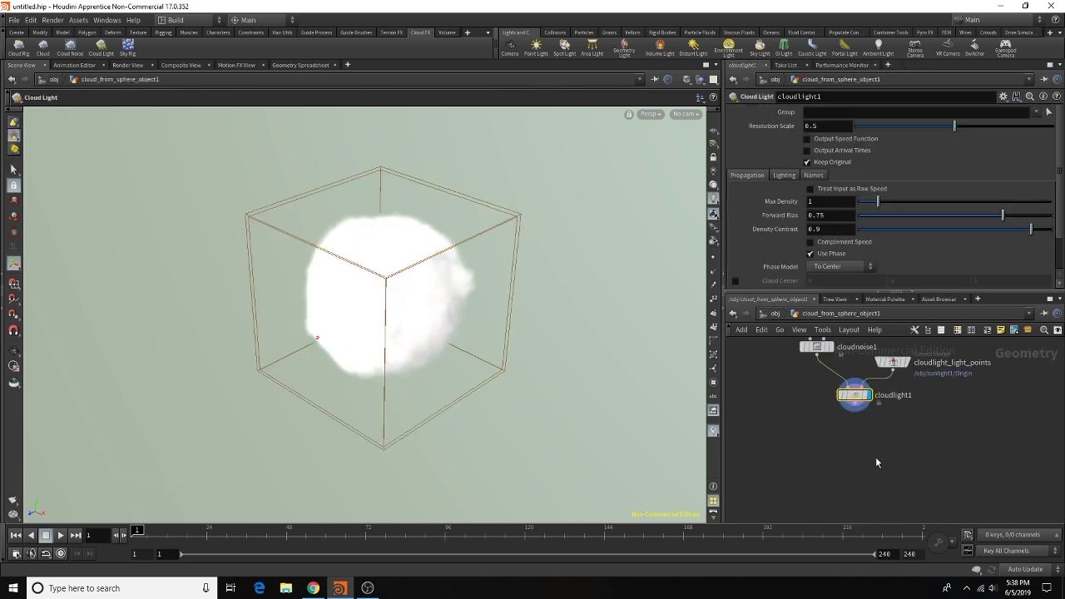
key("h")
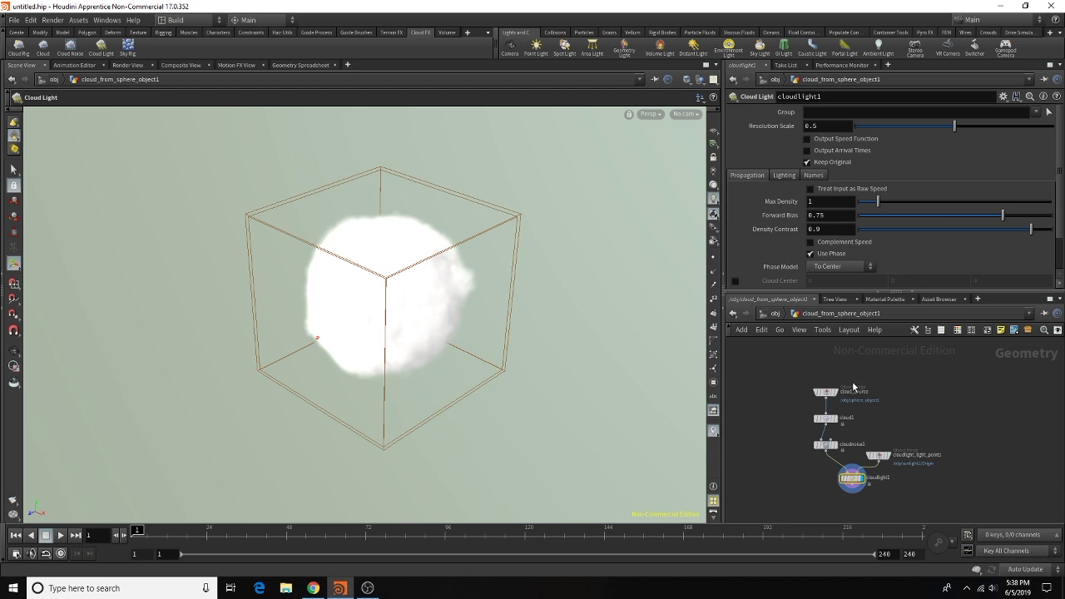
scroll(879, 415, "up", 2)
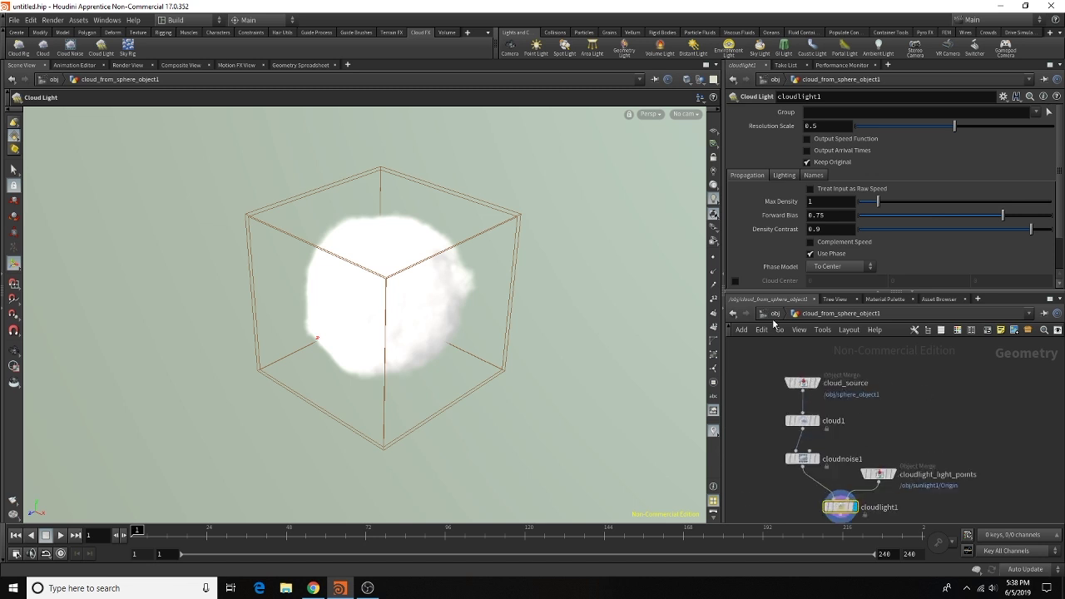
Step: Set the rows and columns of the sphere inside sphere_object1 to 50 each
left_click(773, 317)
double_click(821, 388)
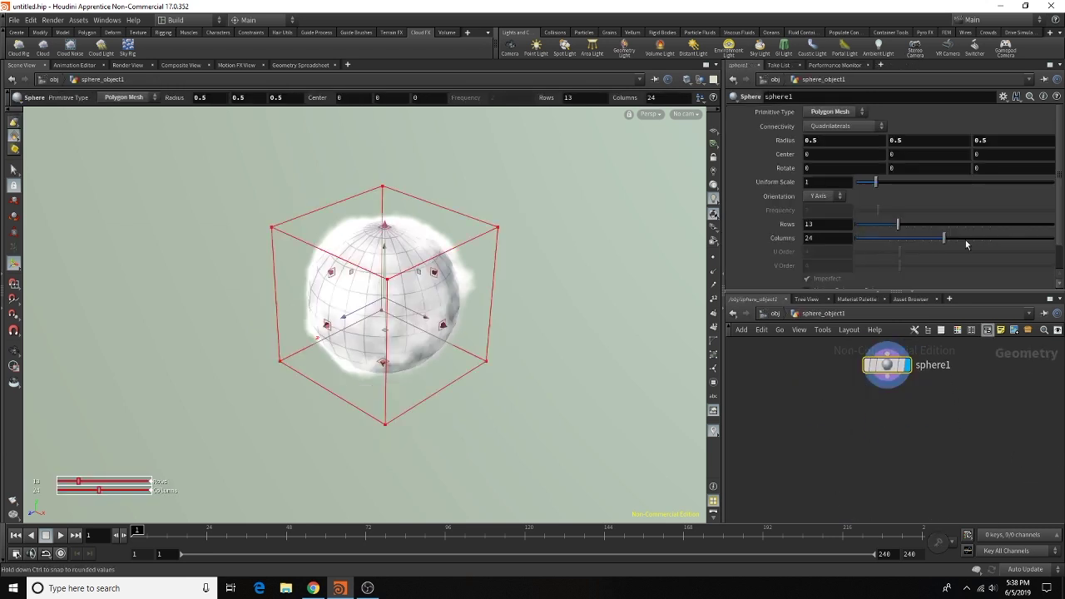
left_click_drag(1011, 238, 1057, 250)
left_click_drag(988, 225, 1055, 224)
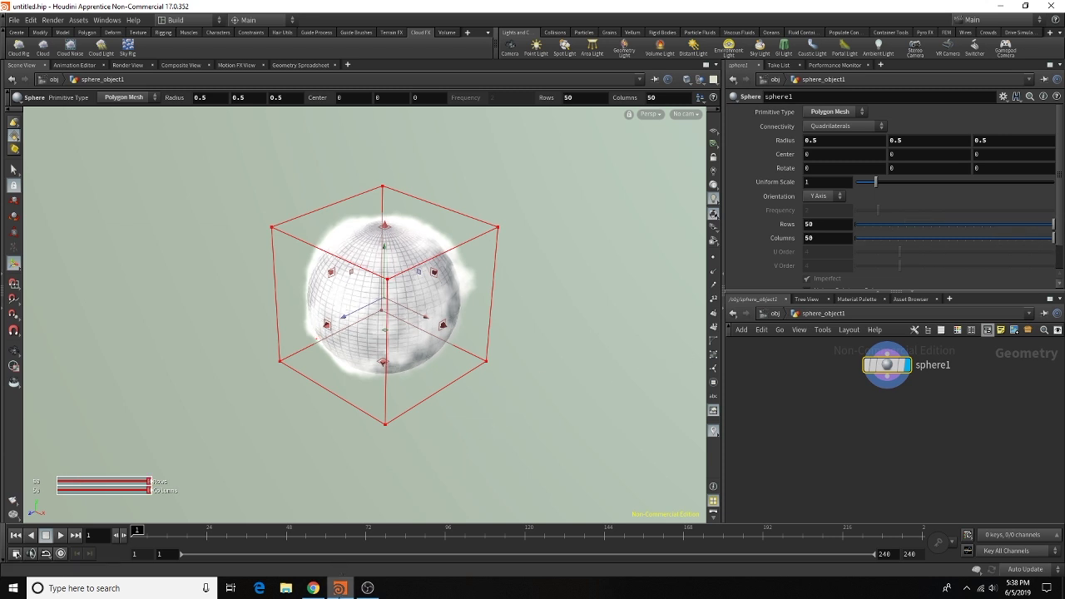
Step: Check the stratocumulus reference photo in Chrome and return to Houdini
left_click(315, 589)
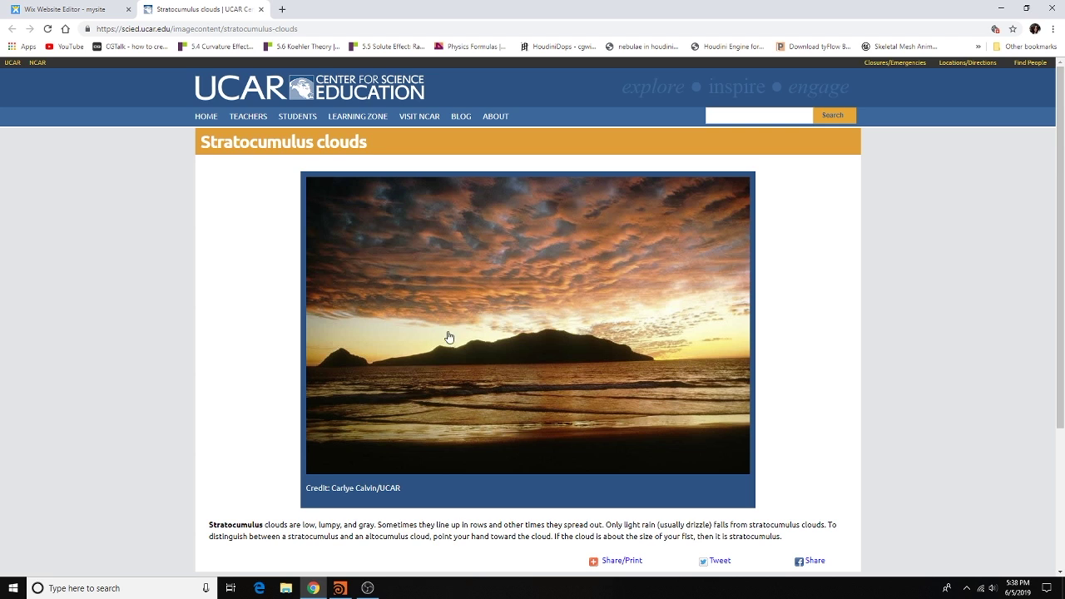
left_click(341, 590)
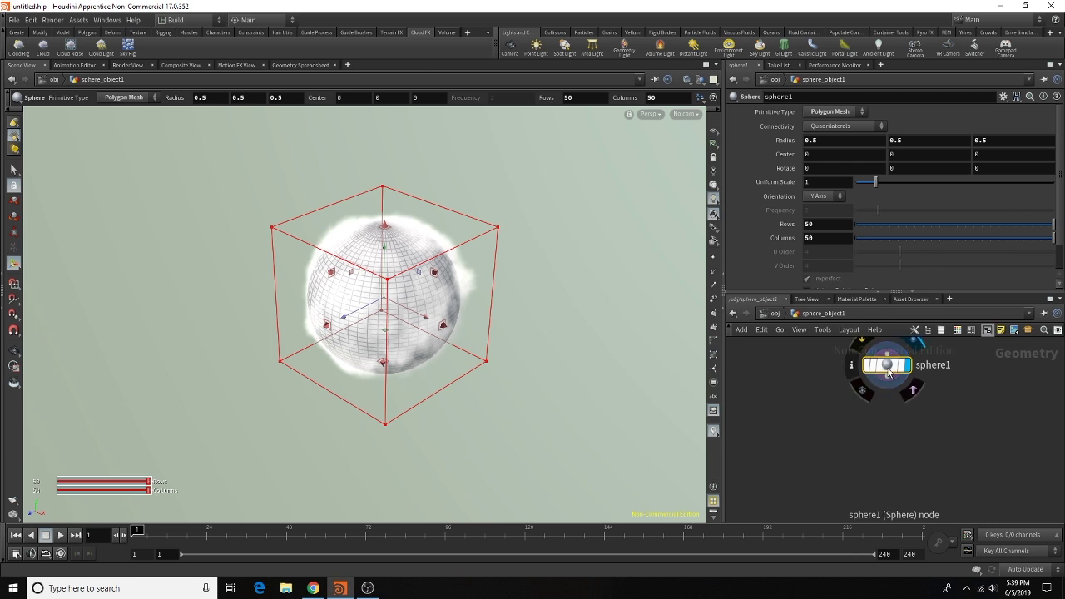
Step: Add a Grid node beside sphere1 in the same network and make it the displayed geometry
key("l")
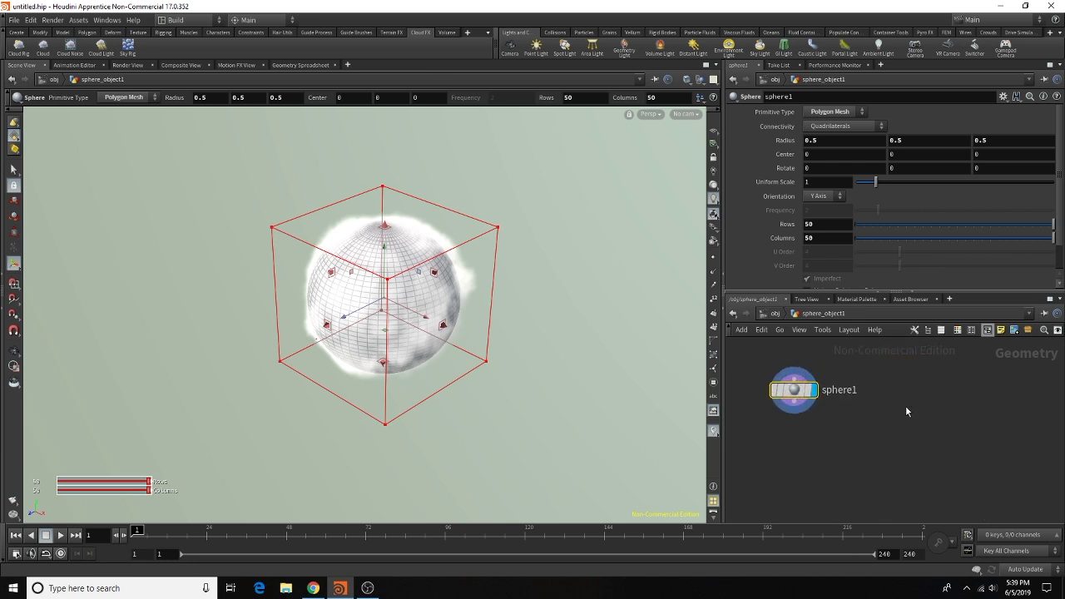
key("Tab")
type("gri")
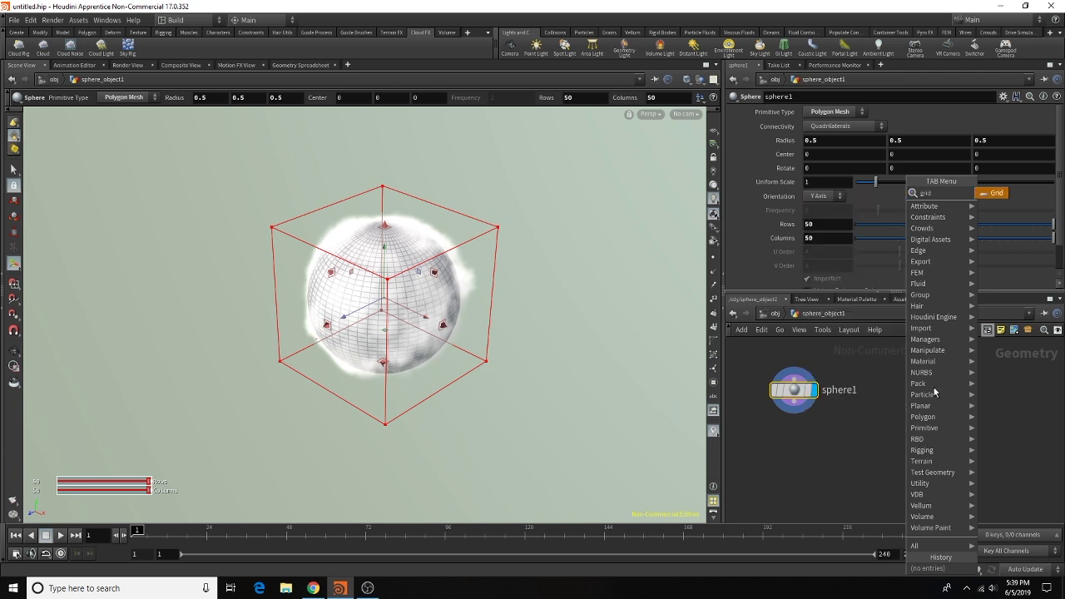
key("Return")
left_click(918, 390)
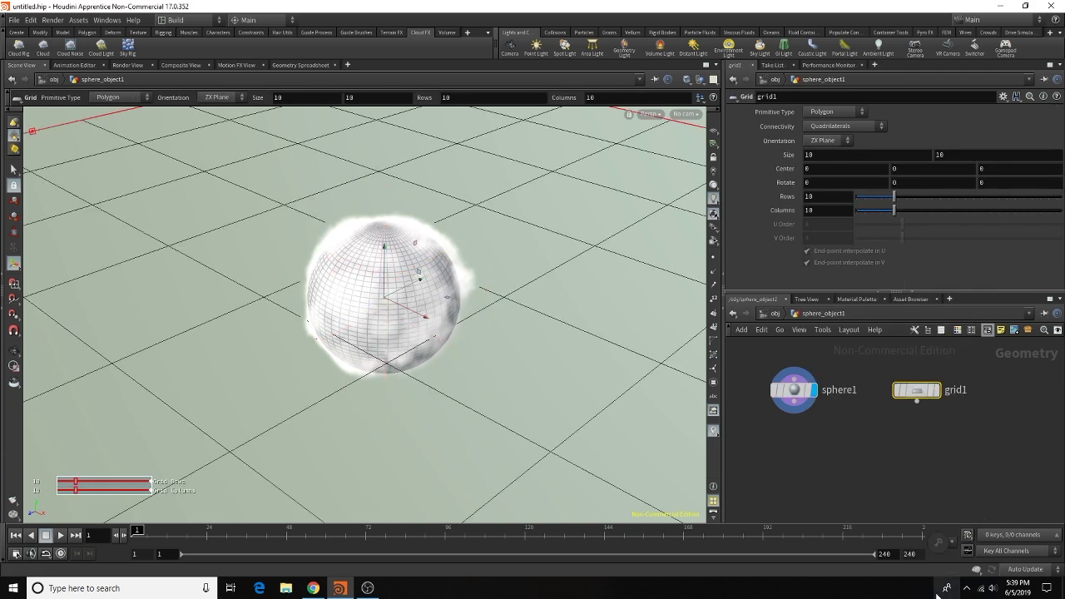
left_click(941, 367)
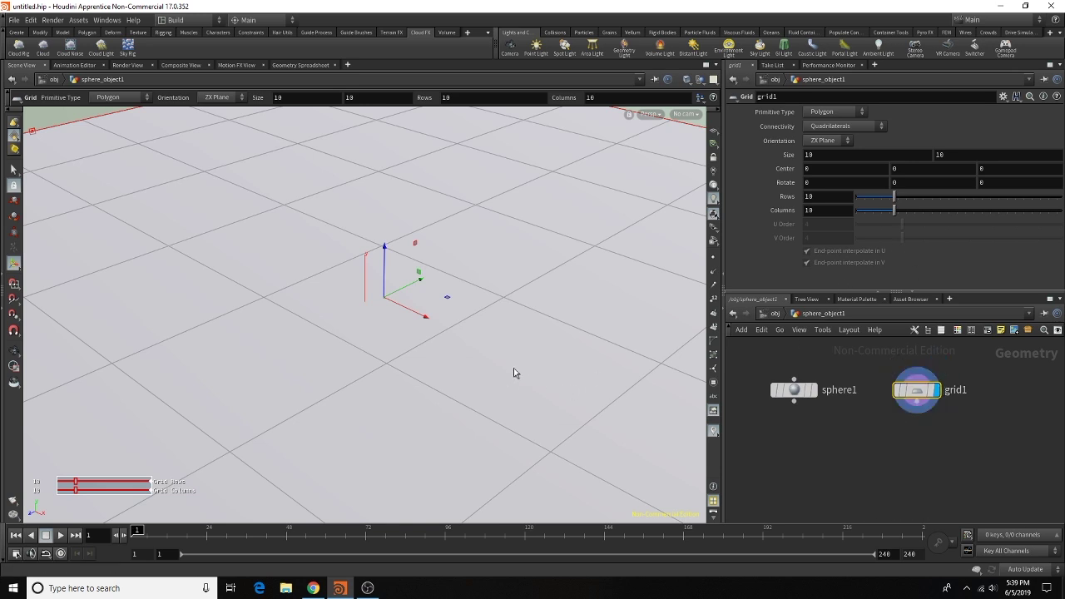
key("Escape")
scroll(513, 372, "down", 5)
left_click_drag(235, 372, 415, 345)
key("Return")
scroll(414, 345, "up", 2)
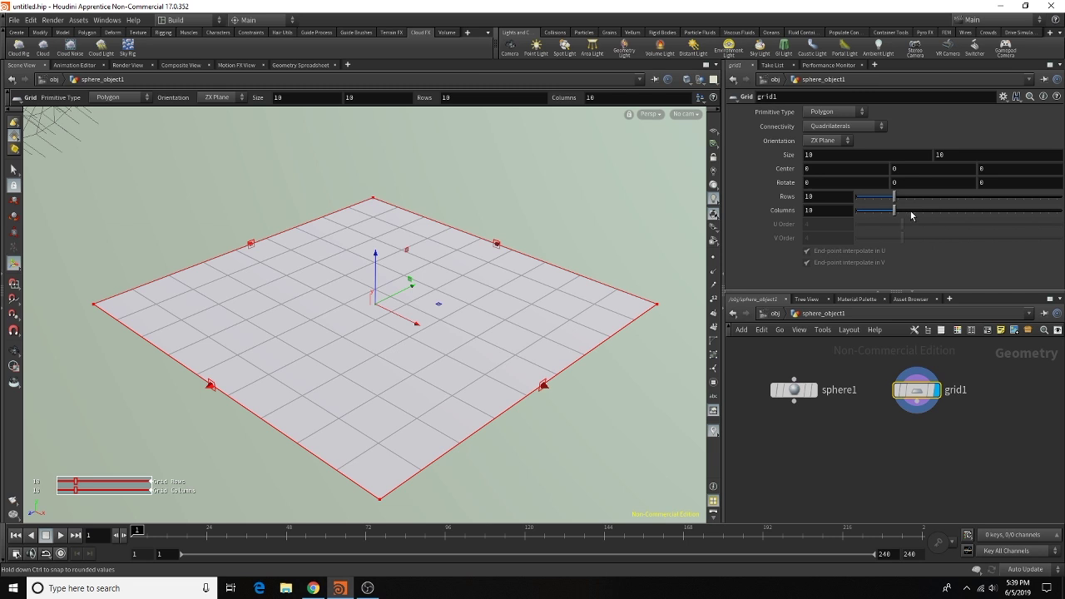
Step: Add a Scatter node below grid1, connect it to the grid's output and display its points
key("Tab")
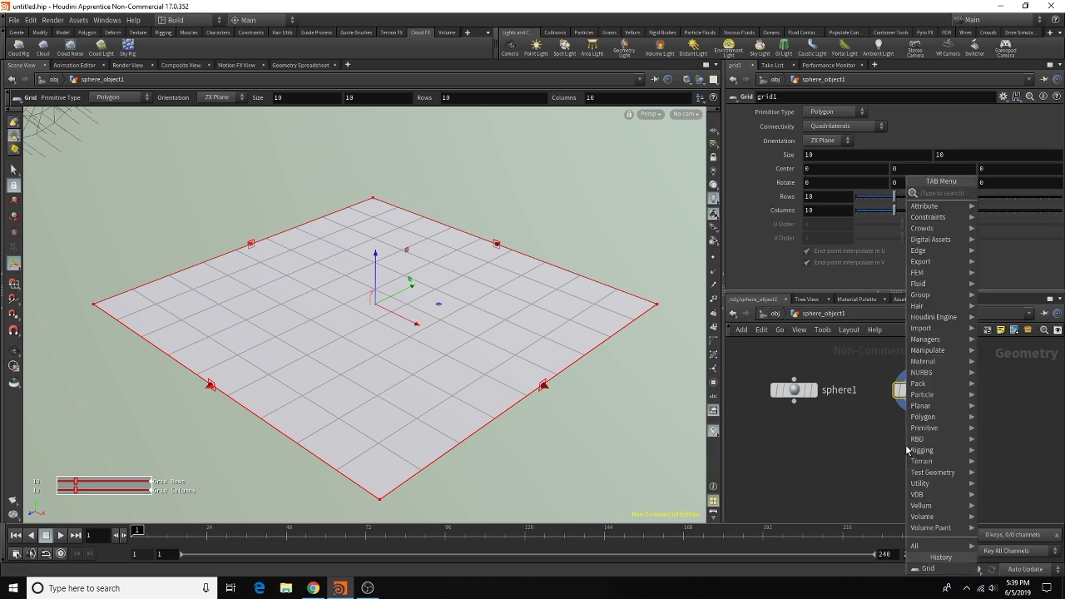
key("Escape")
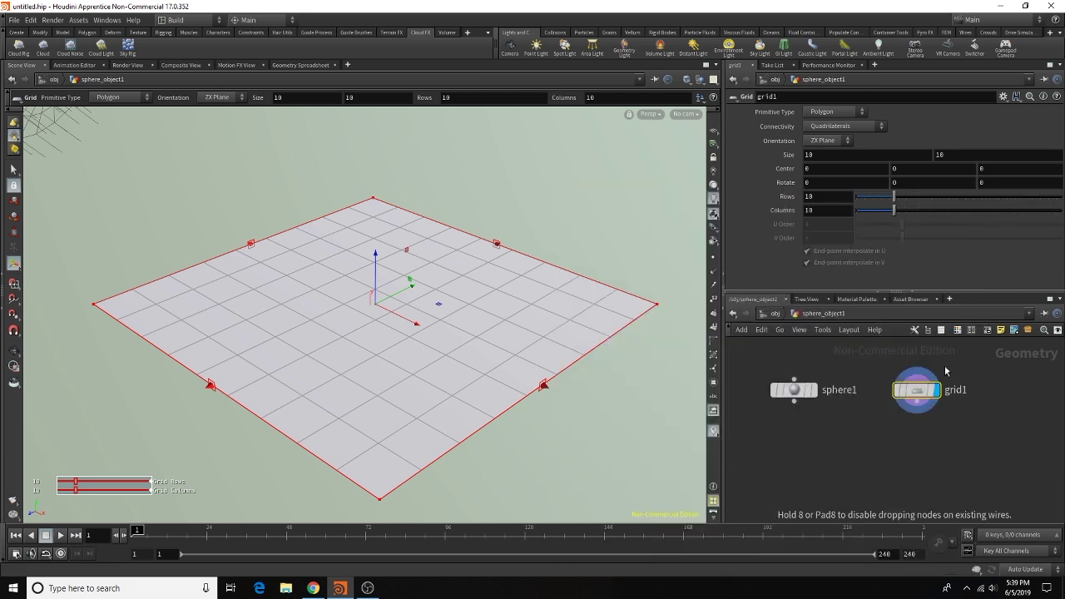
left_click(915, 430)
left_click(917, 422)
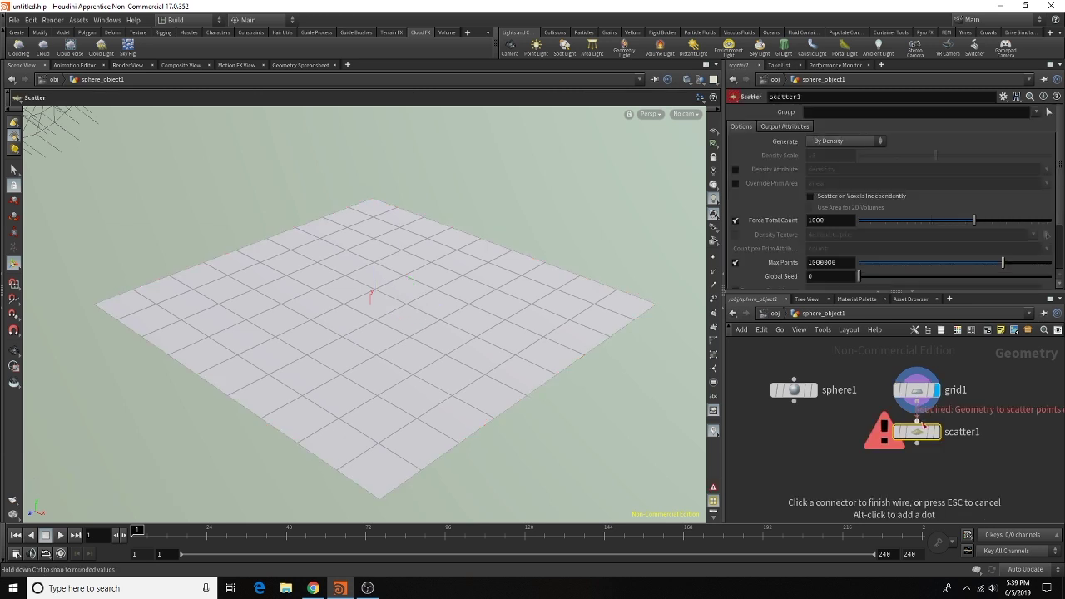
left_click(917, 400)
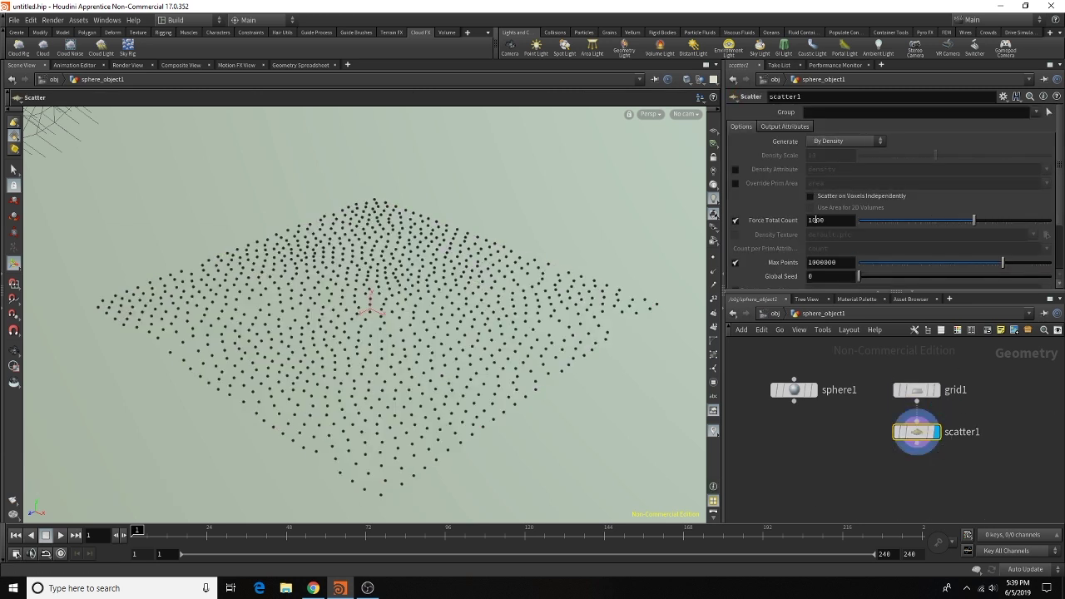
Step: Set the scatter node's Force Total Count to 500
double_click(818, 220)
type("500")
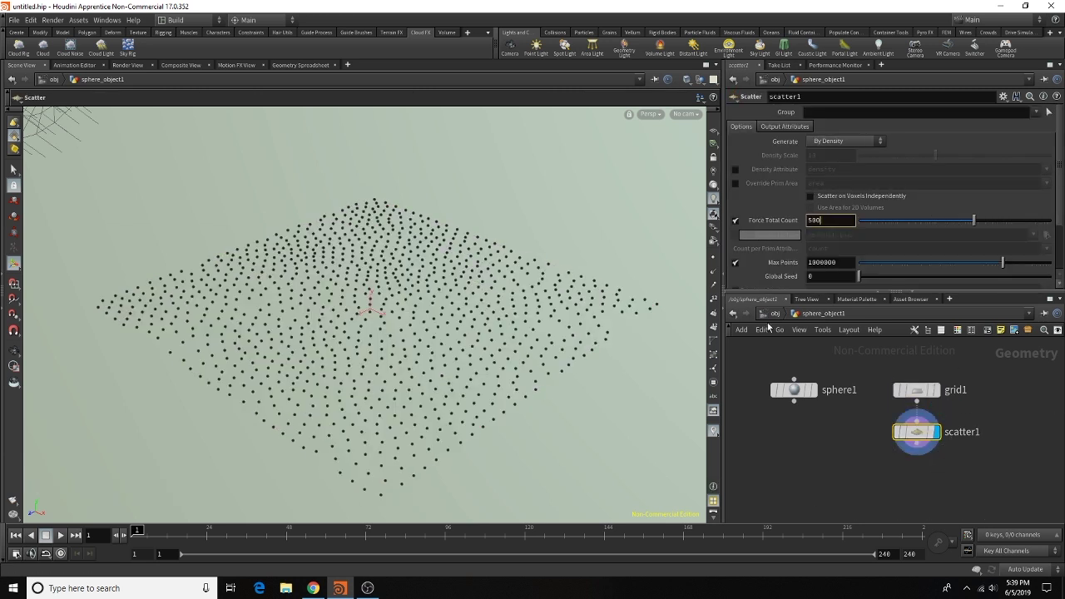
key("Return")
scroll(943, 184, "down", 3)
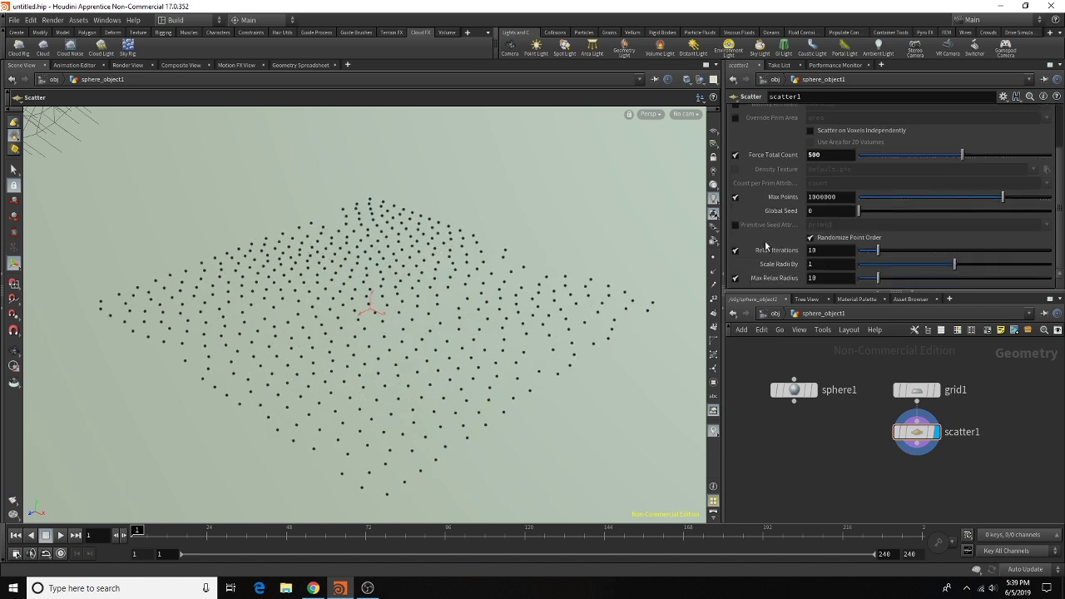
Step: Turn off the scatter's Relax Iterations and add a Copy to Points node that copies sphere1 onto the scattered points
left_click(735, 250)
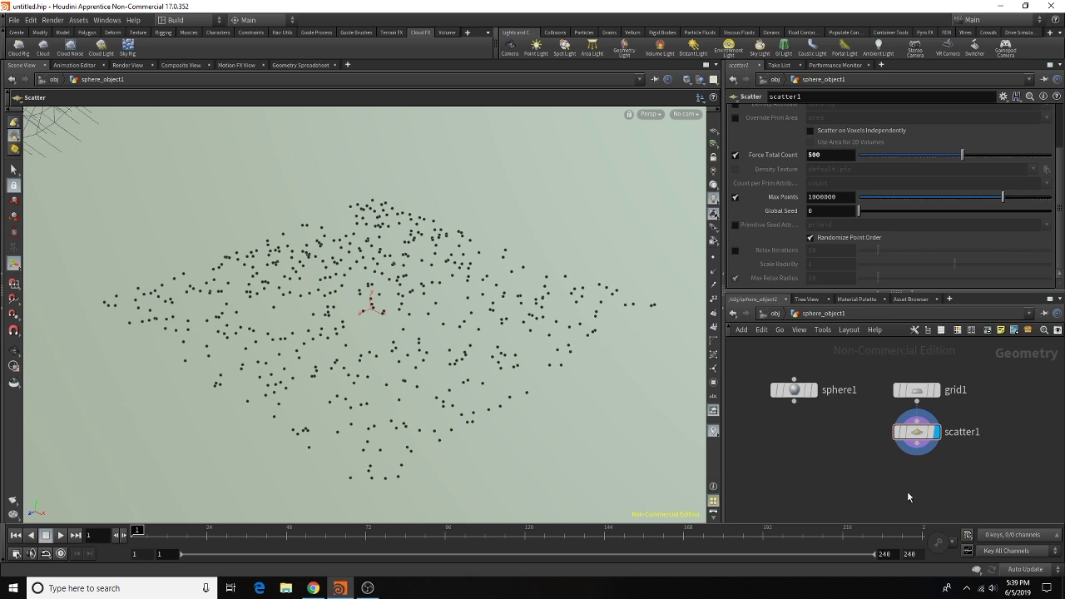
key("Tab")
type("copy")
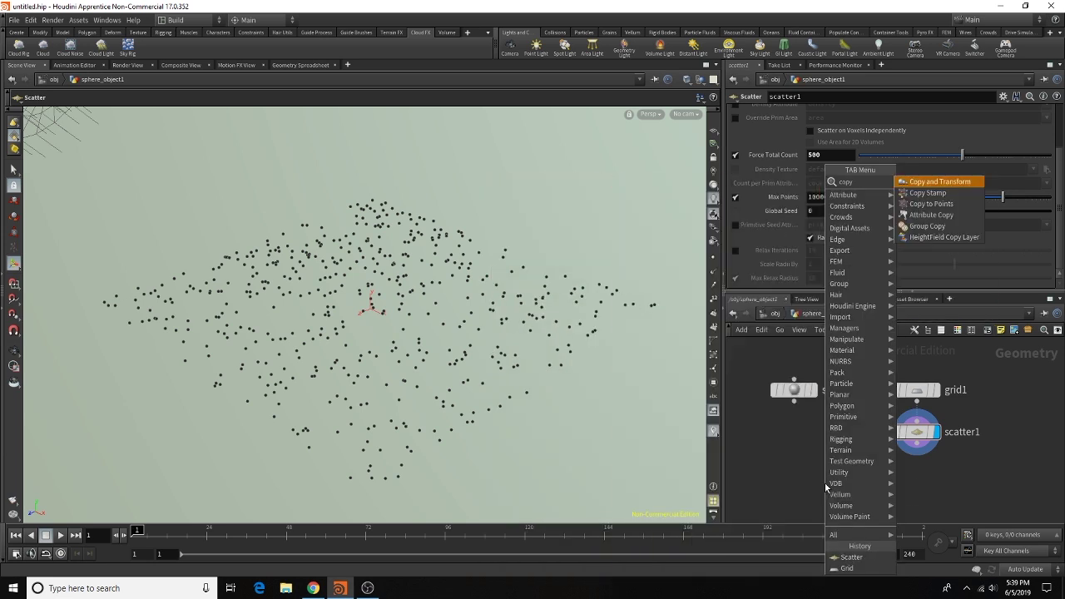
left_click(954, 202)
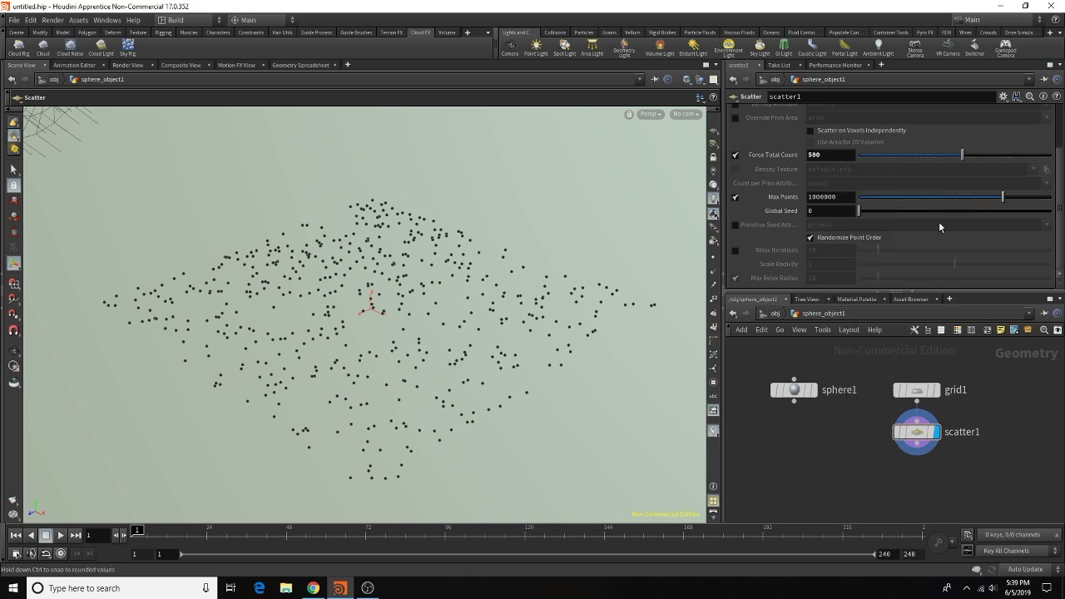
left_click(854, 485)
left_click(863, 472)
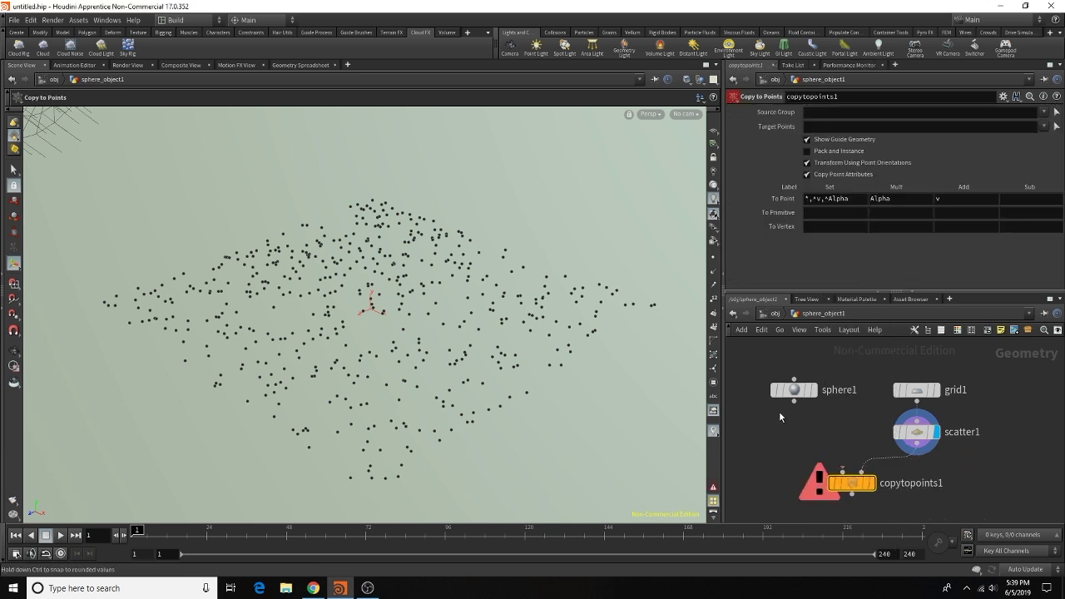
left_click_drag(794, 400, 857, 481)
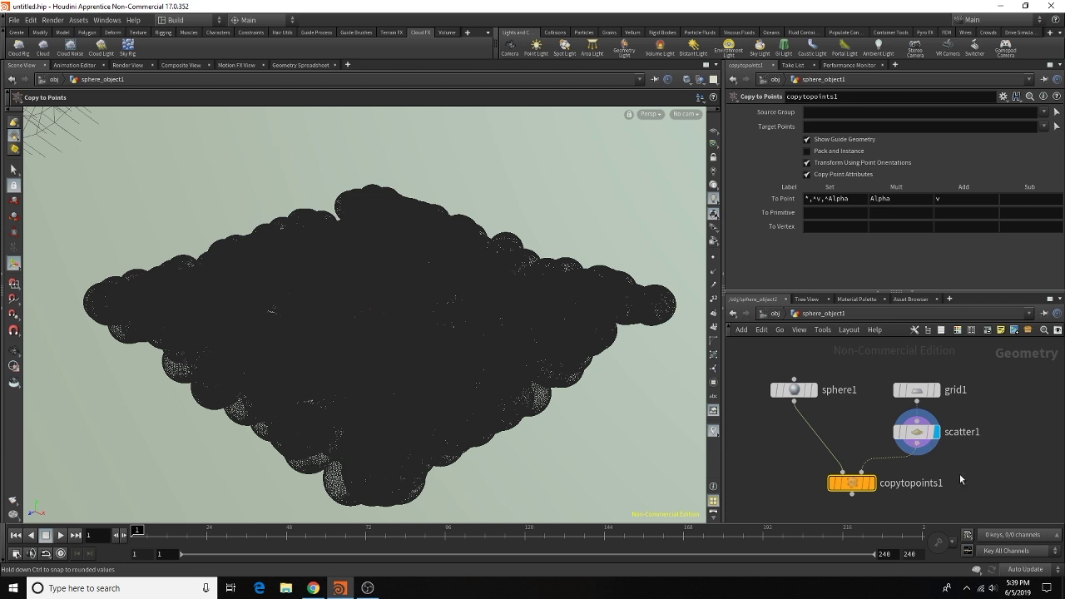
Step: Insert an Attribute Create node between scatter1 and copytopoints1 and name its attribute pscale
key("Tab")
type("attr")
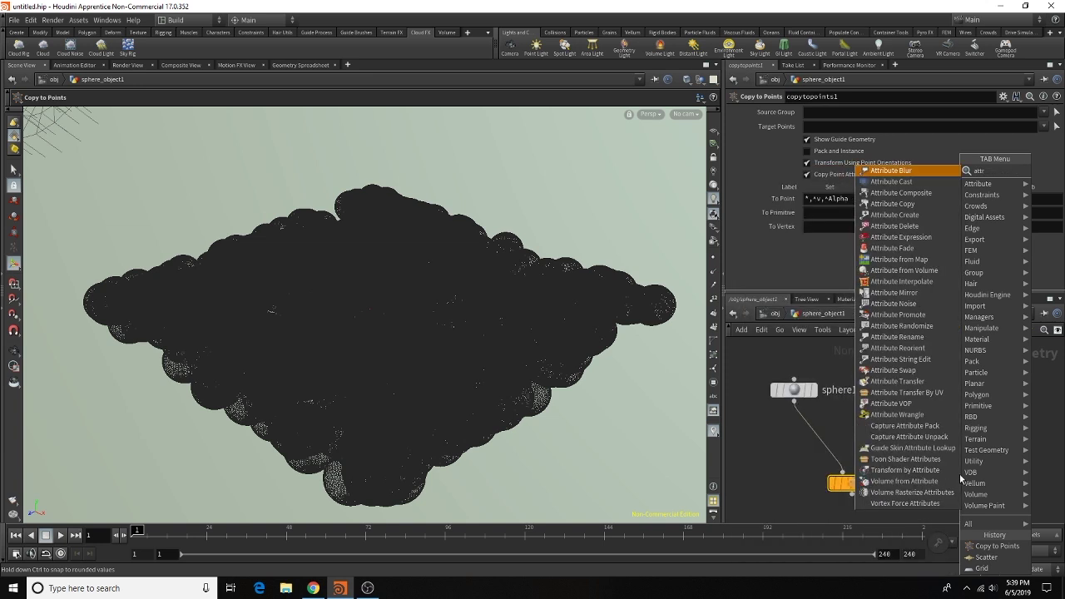
left_click(935, 218)
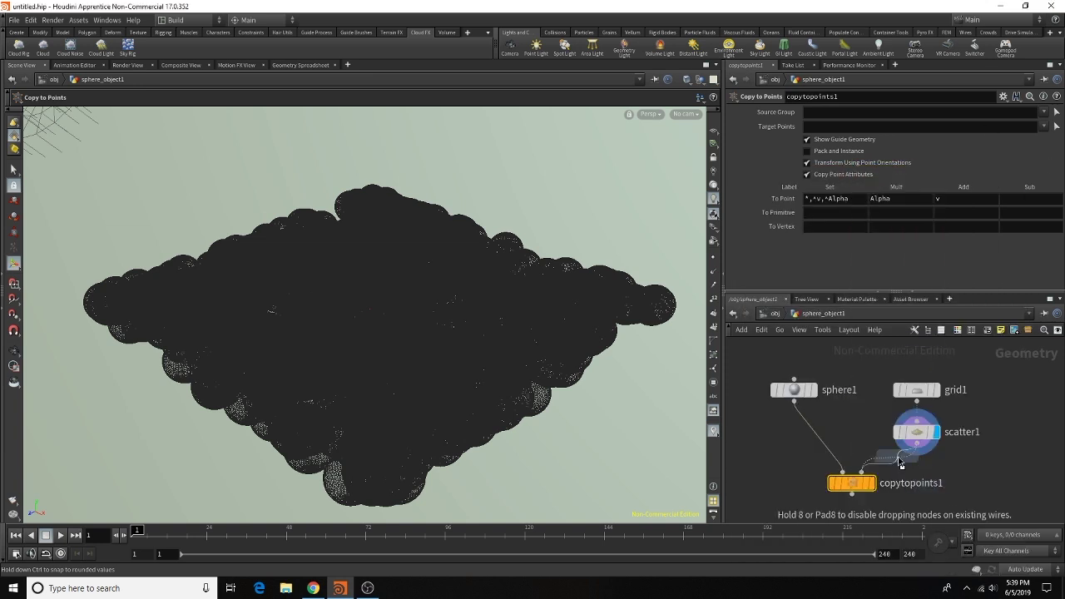
left_click(894, 458)
double_click(898, 156)
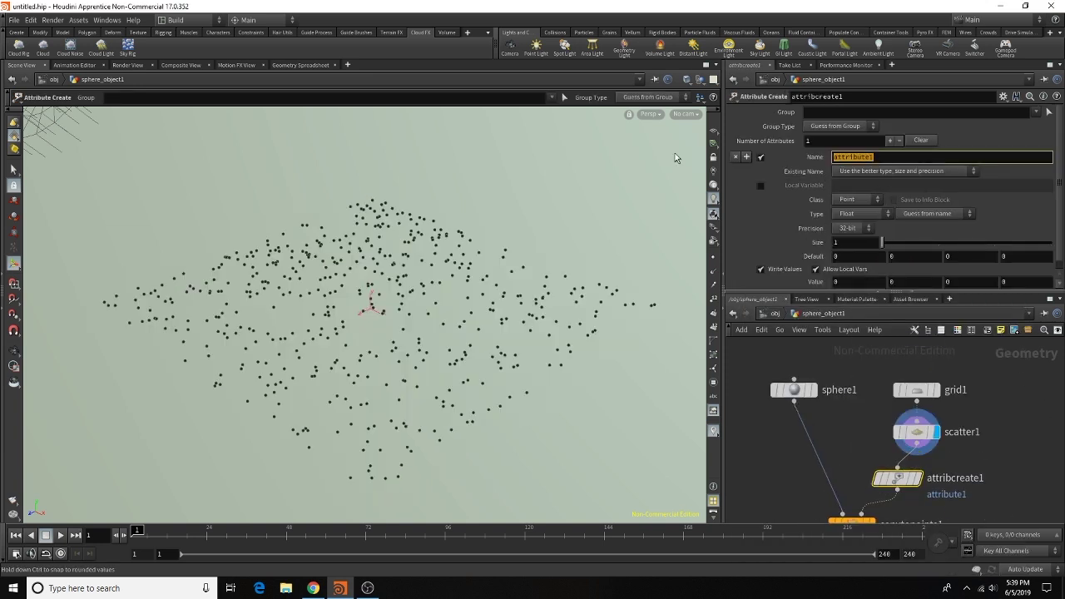
type("pscale")
key("Return")
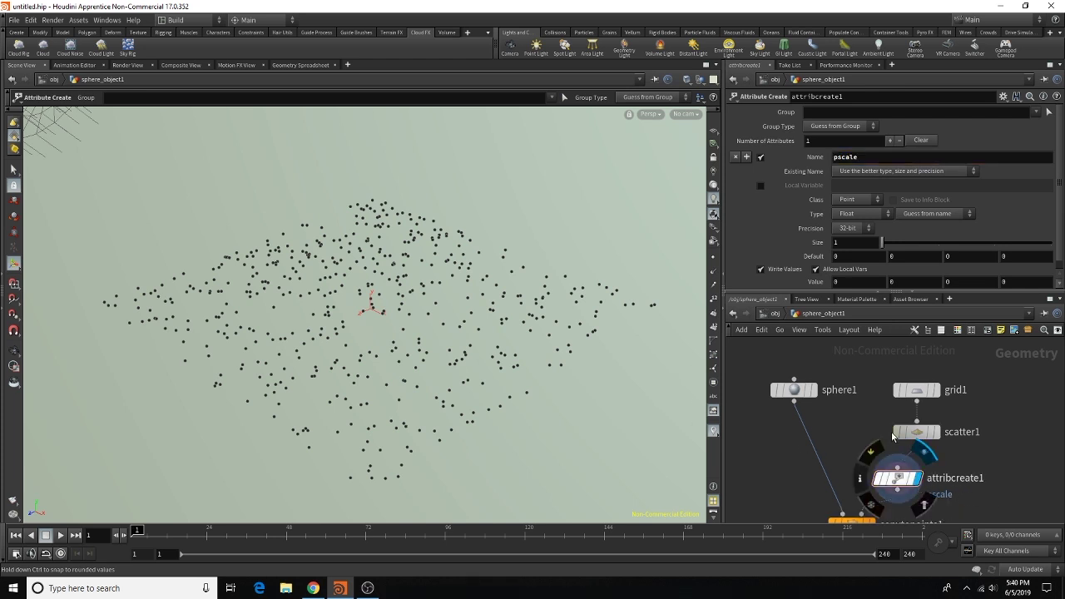
Step: Set the pscale attribute's first Value to 1 and its first Default to 0.001
left_click(852, 522)
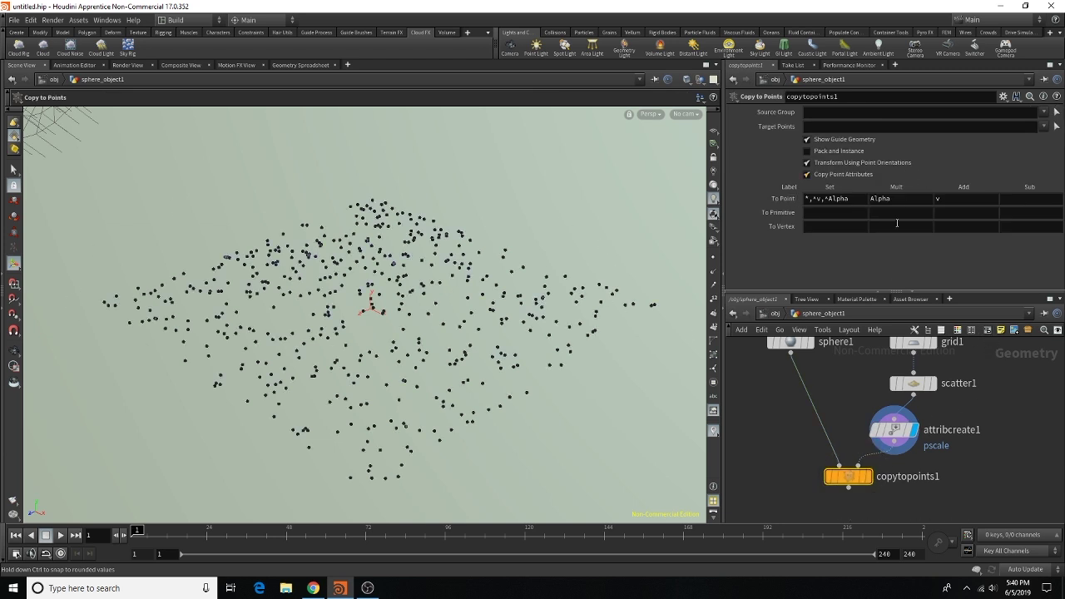
left_click(901, 431)
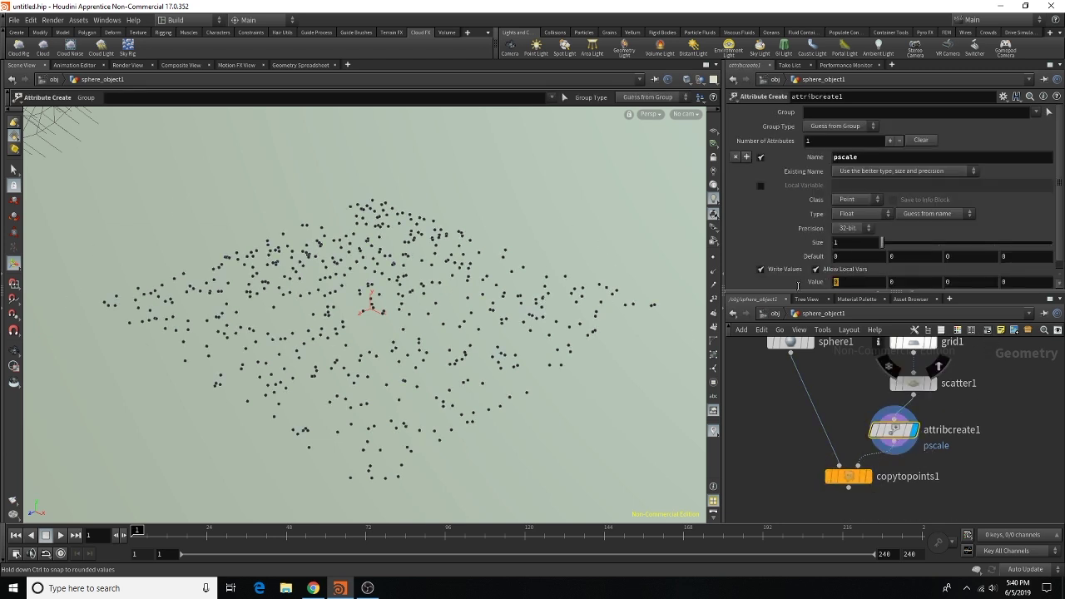
type("1")
key("Return")
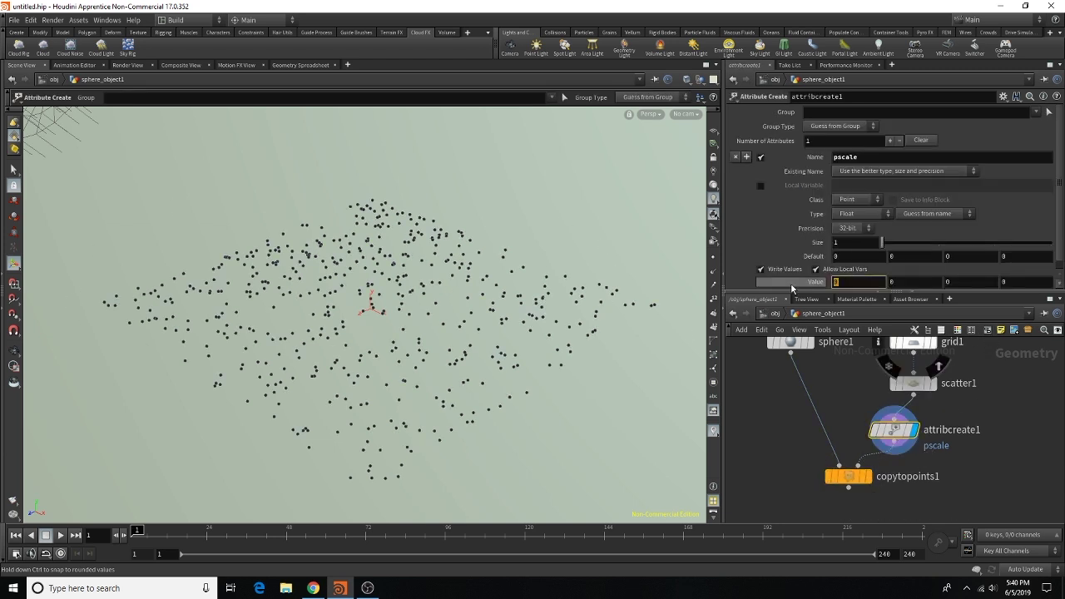
left_click(854, 257)
type("0.001")
key("Return")
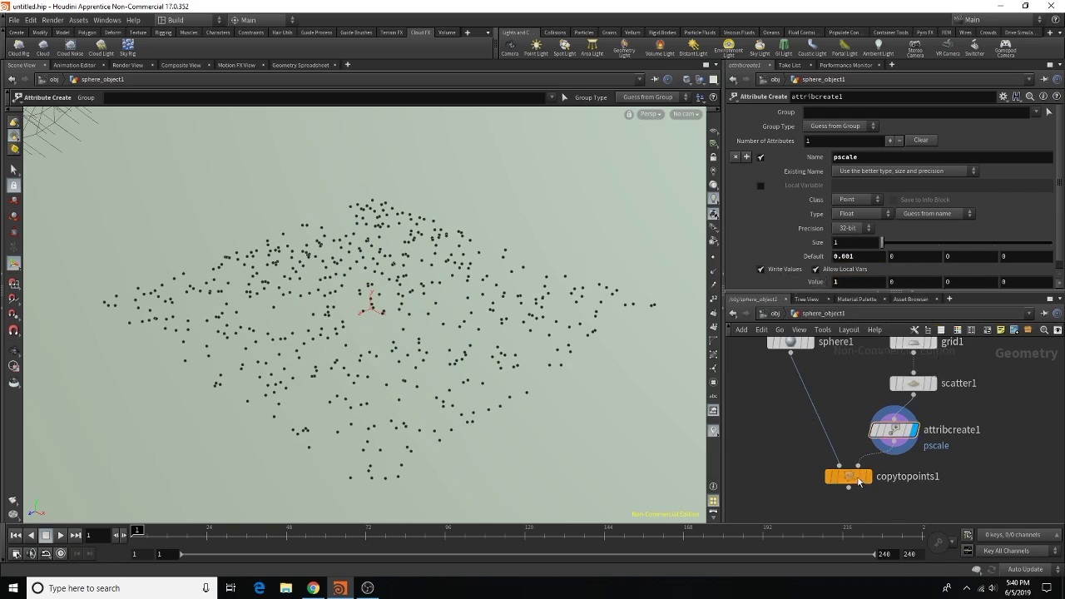
Step: Display the copytopoints1 result, check the cloud at object level, and return to the sphere_object1 network
left_click(860, 481)
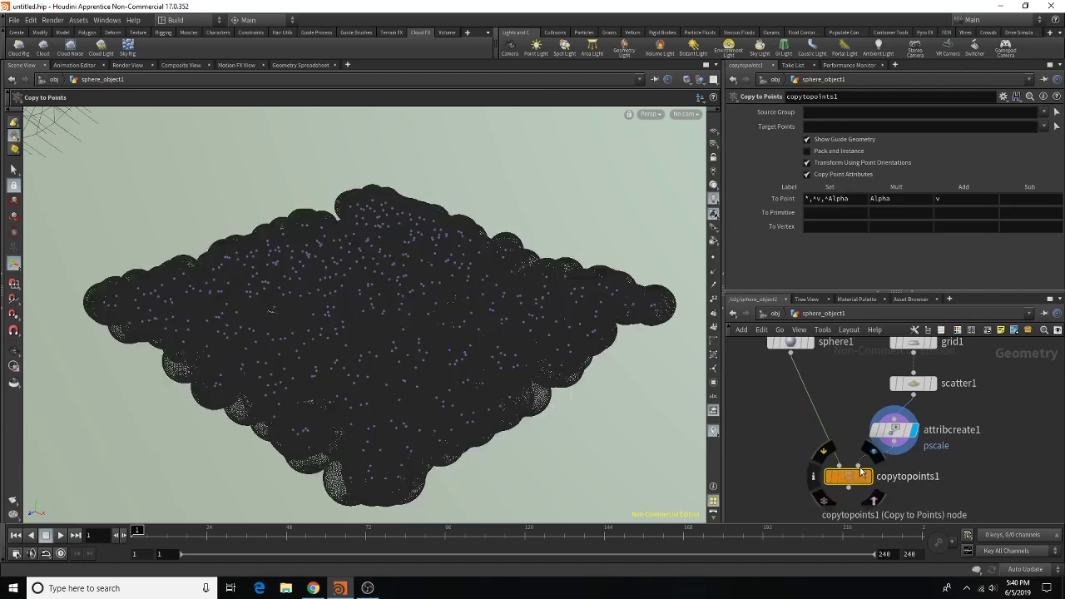
left_click_drag(791, 342, 778, 371)
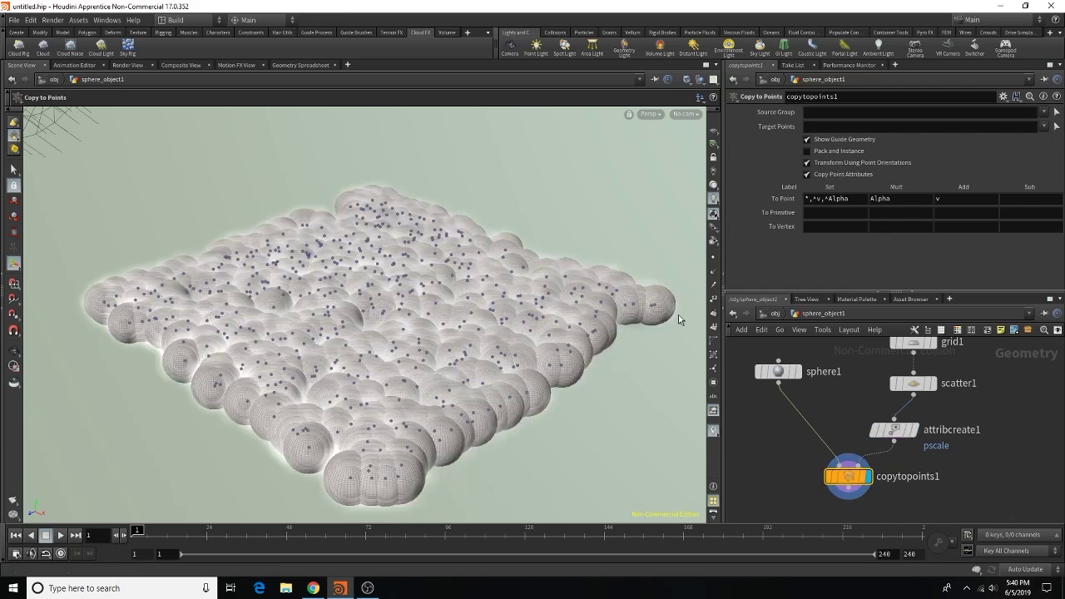
left_click(775, 313)
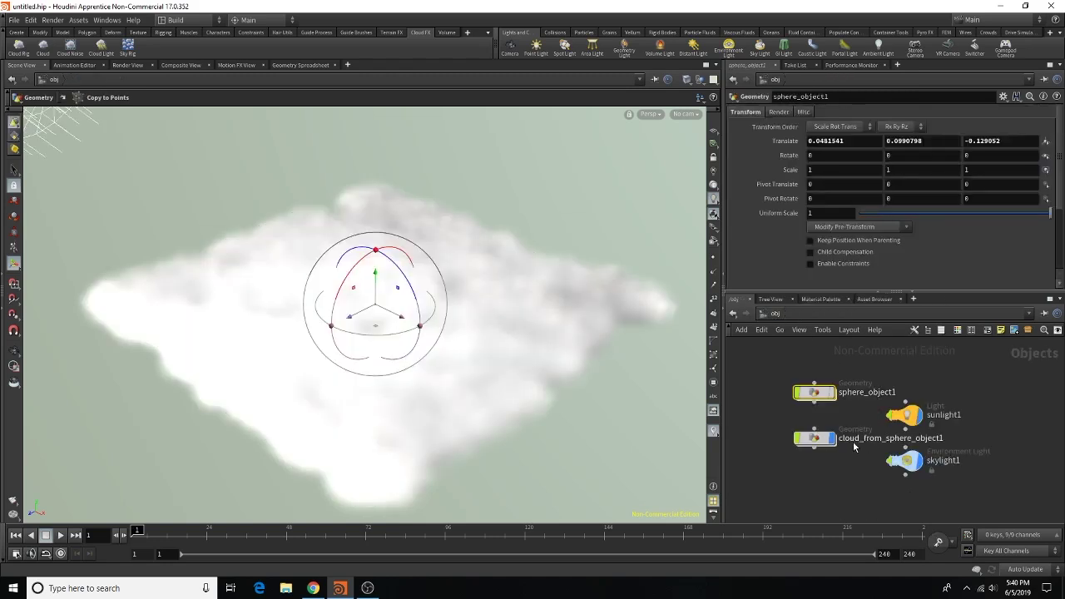
double_click(816, 392)
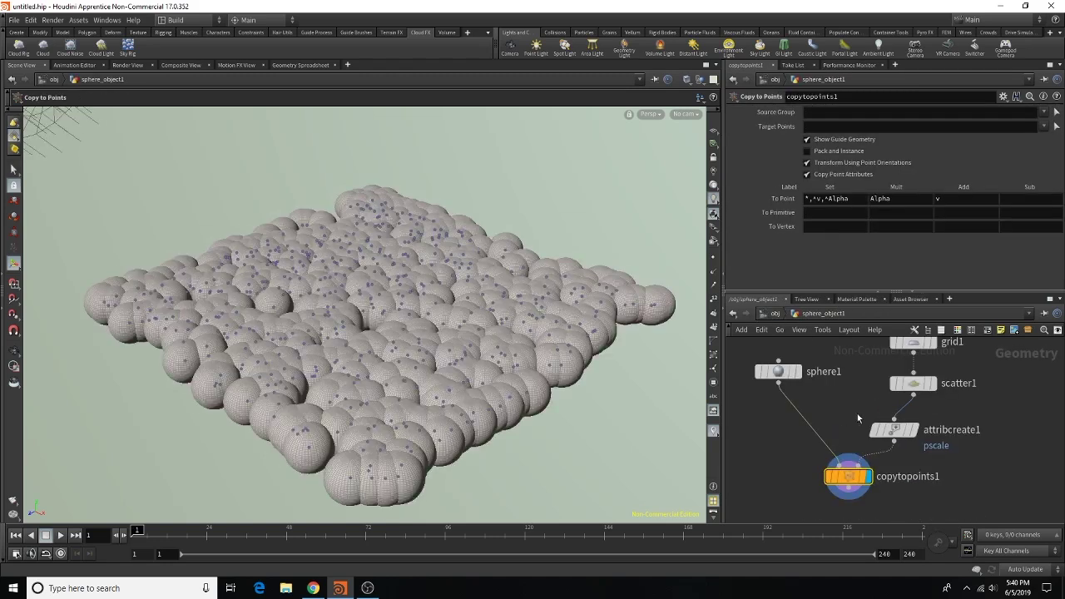
Step: Replace attribcreate1 with an Attribute Randomize node between scatter1 and copytopoints1, and set its Attribute Name to pscale
left_click(894, 430)
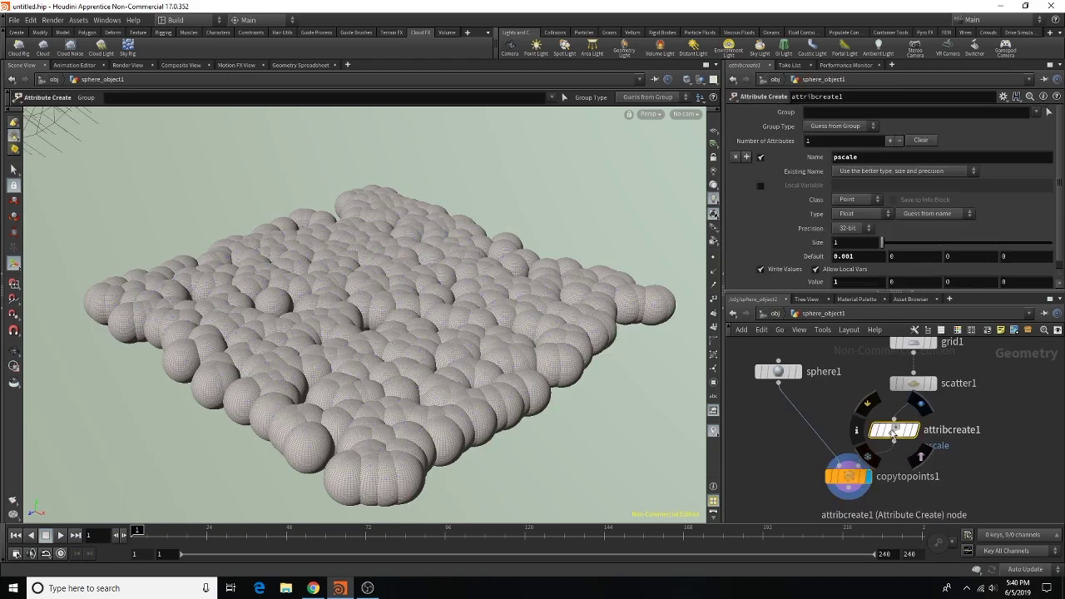
left_click(947, 446)
key("Tab")
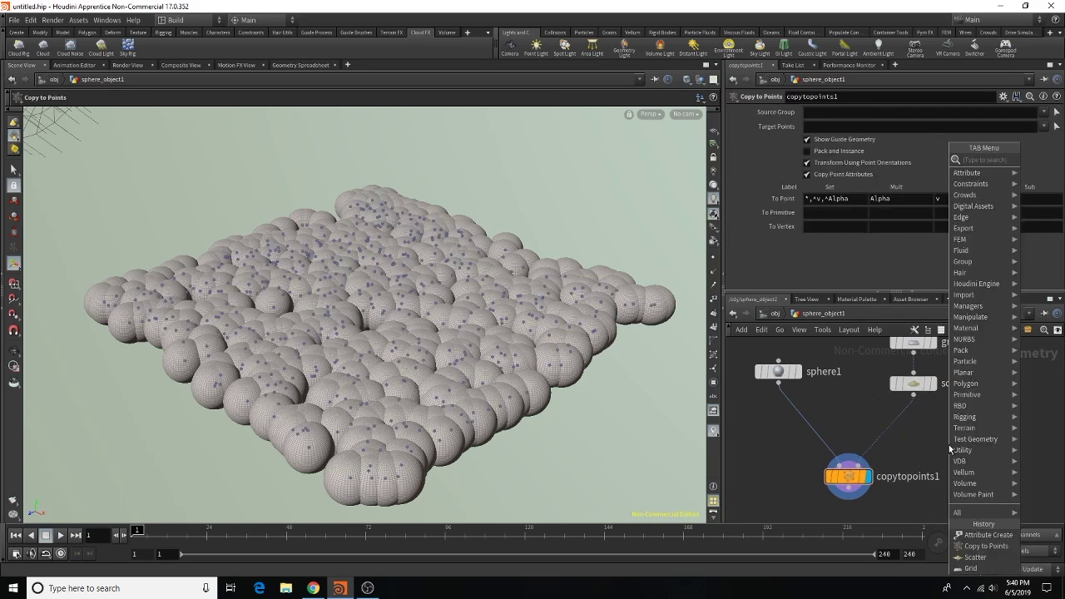
type("attrib")
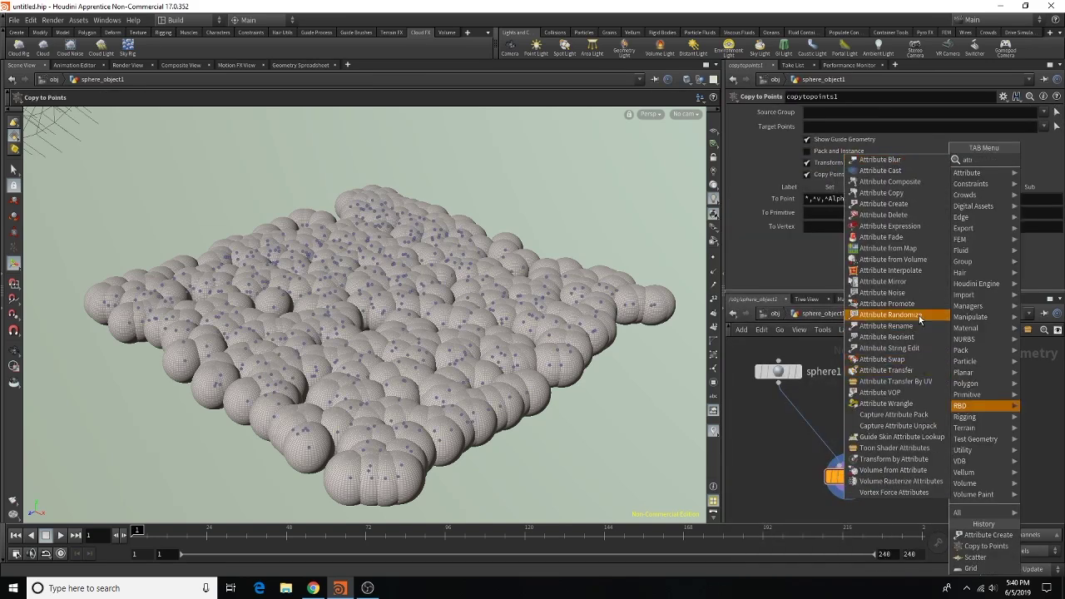
left_click(922, 320)
left_click(897, 432)
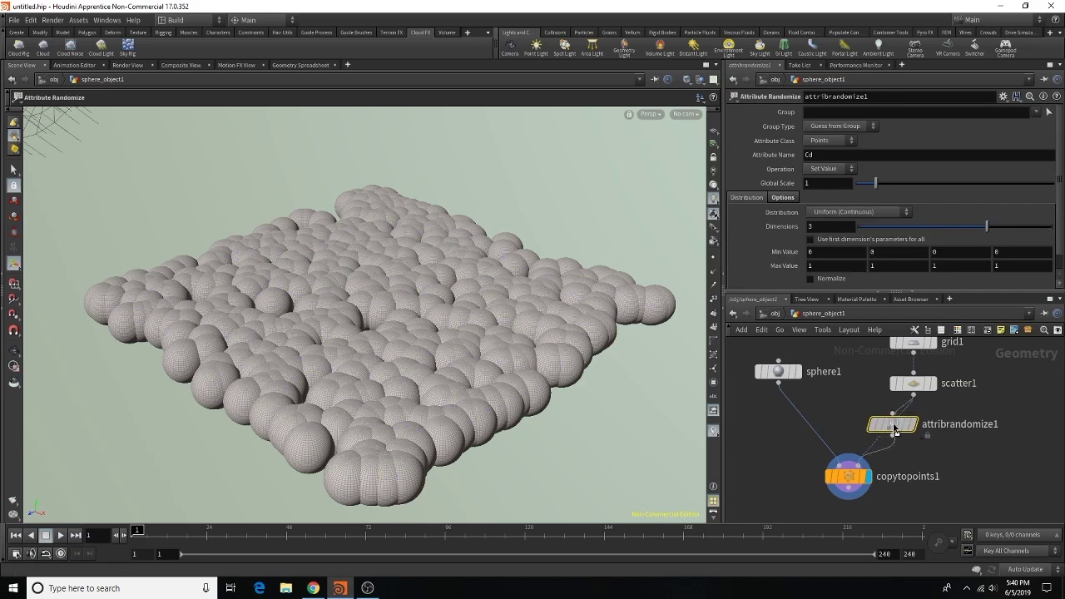
left_click(899, 443)
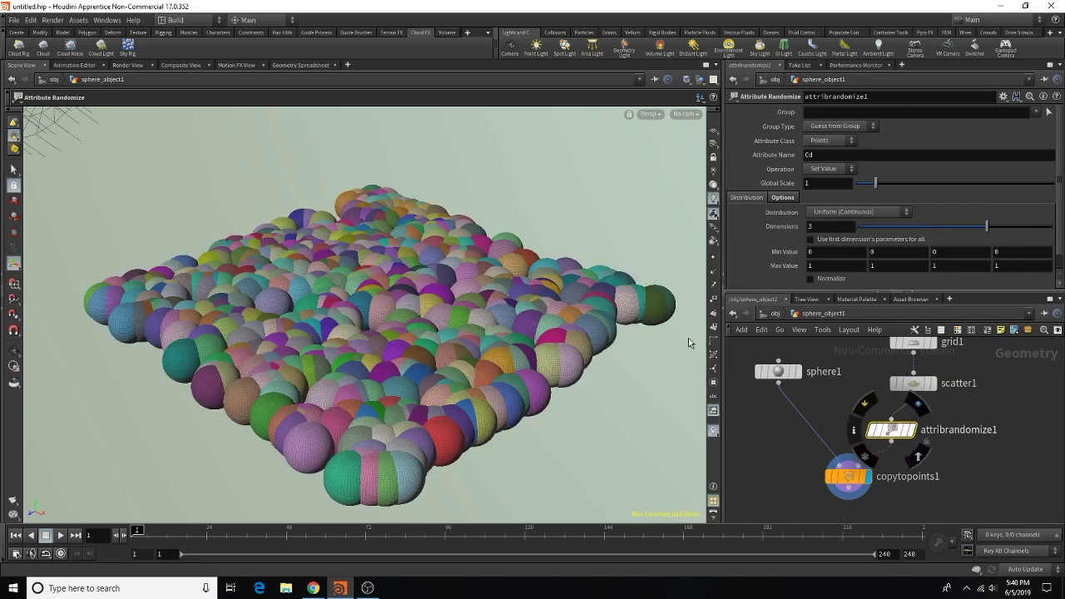
left_click(810, 155)
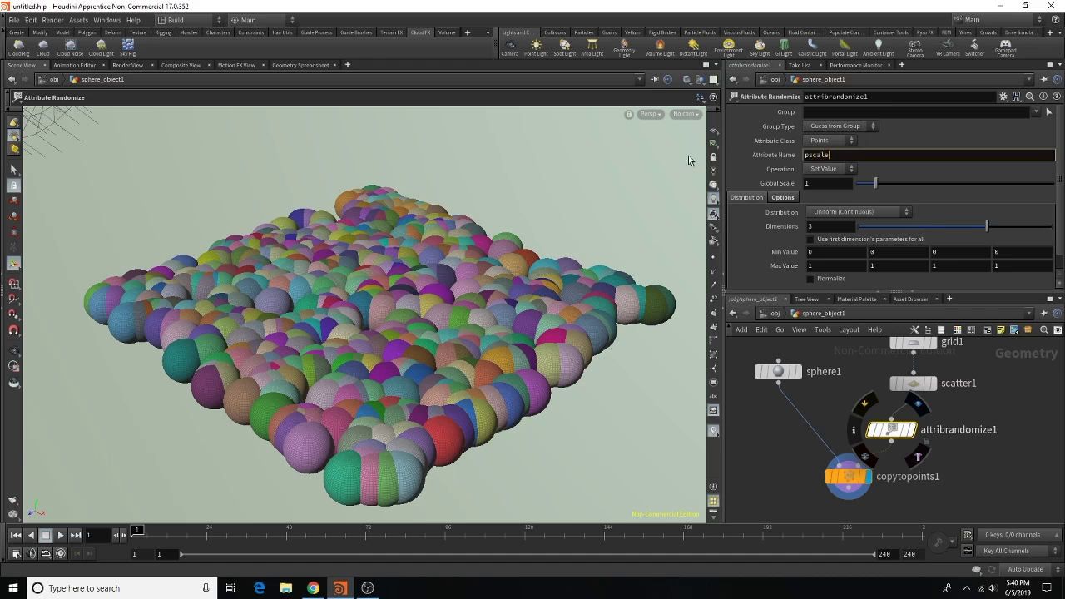
key("Return")
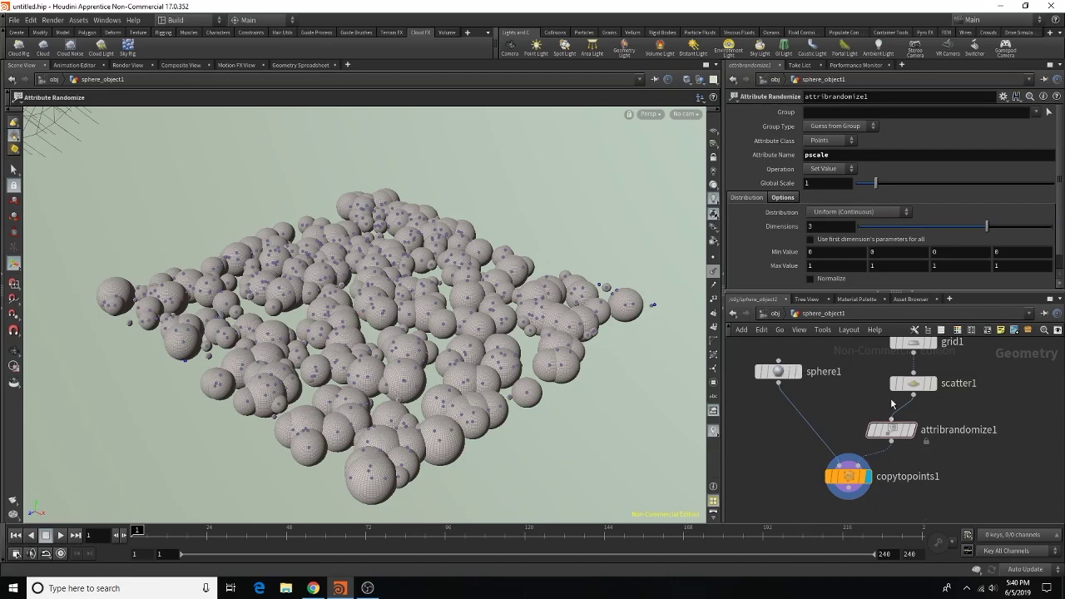
Step: Set the scatter node's Force Total Count to 200
left_click(913, 384)
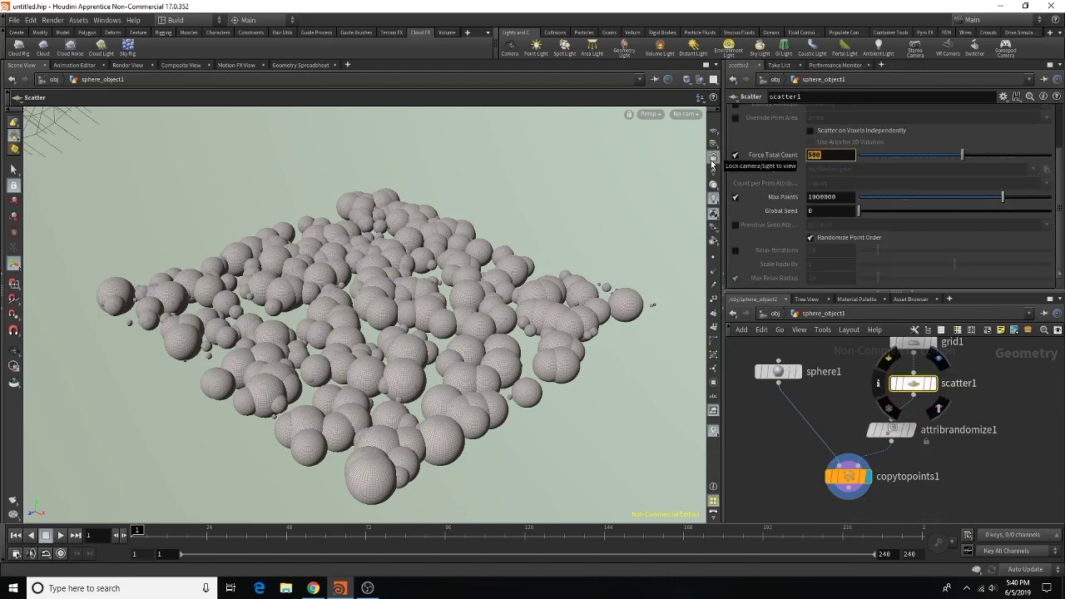
type("200")
key("Return")
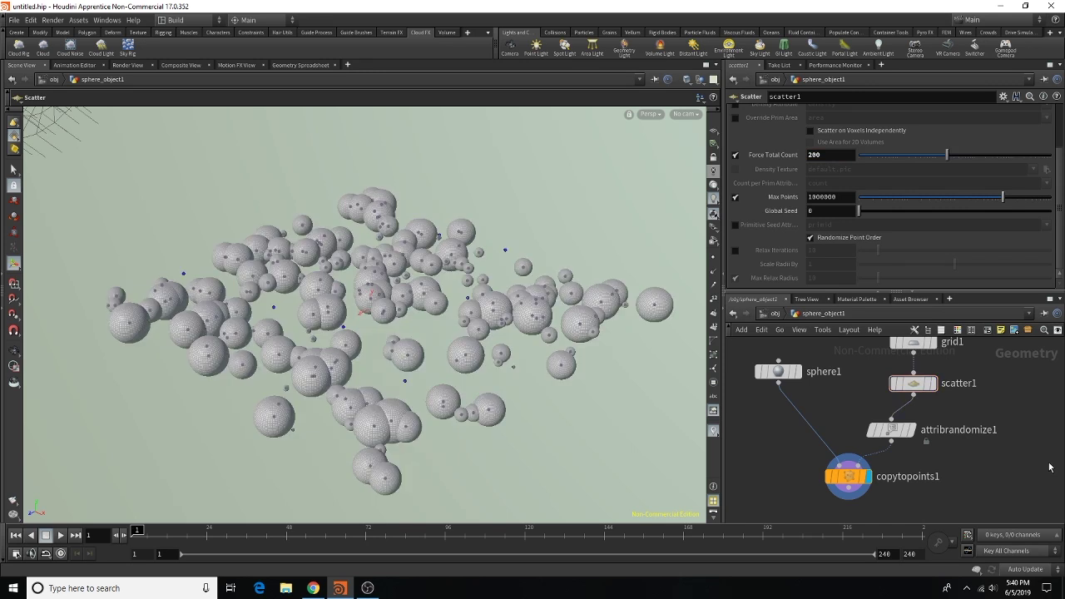
Step: Insert a Mountain node between sphere1 and copytopoints1 and set its Height to 1.94
key("Tab")
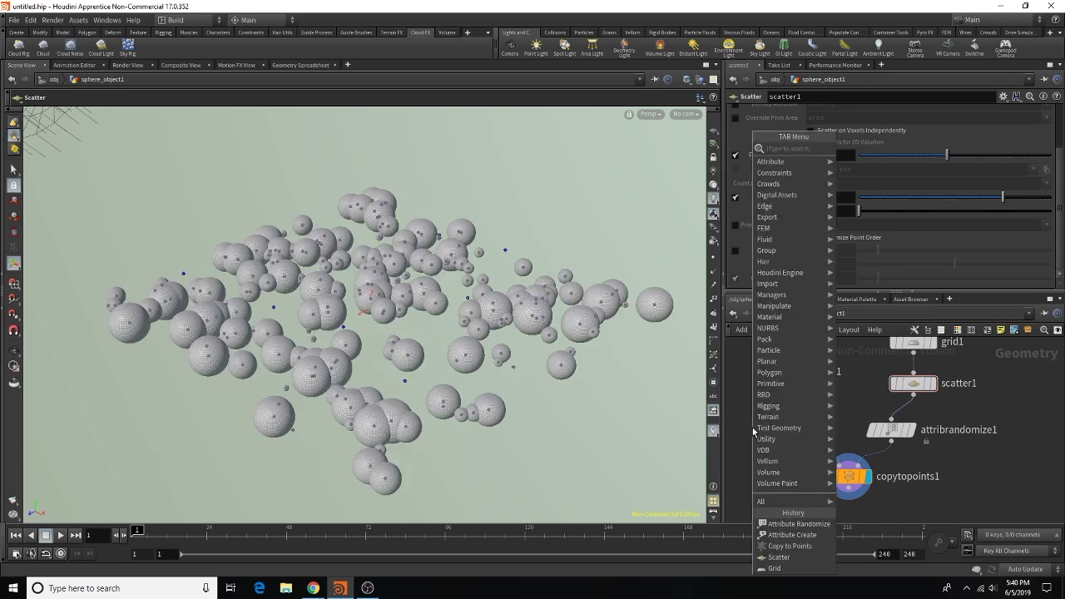
type("mun")
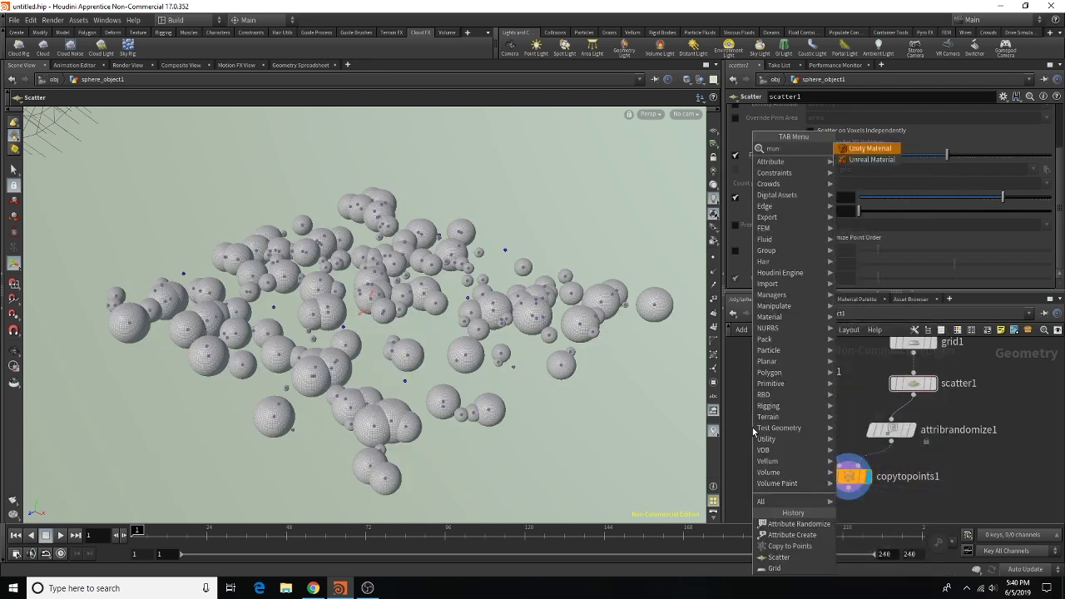
key("BackSpace")
key("BackSpace")
key("BackSpace")
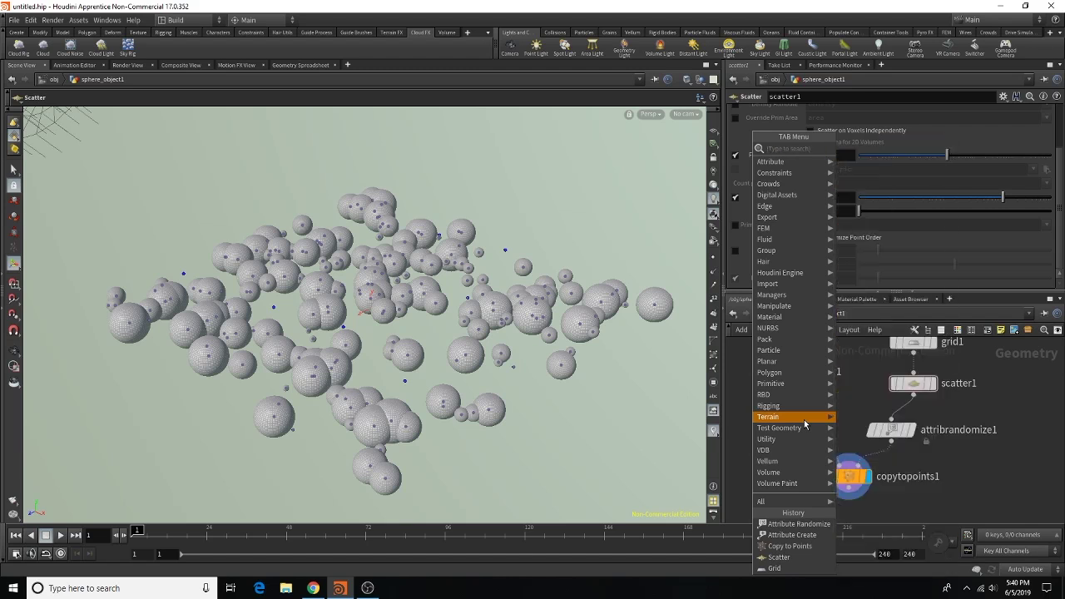
type("mount")
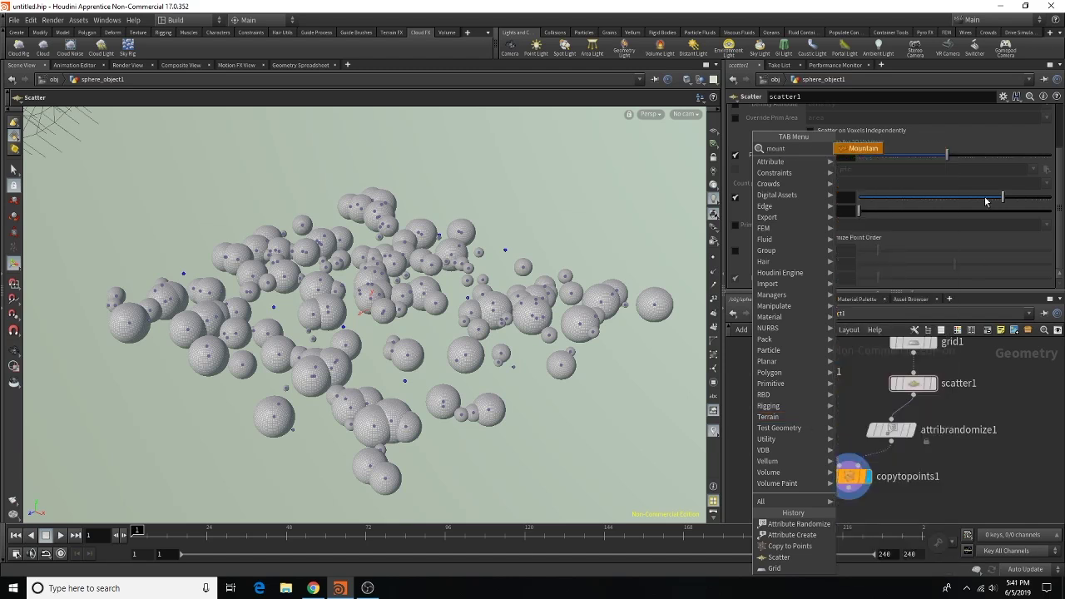
left_click(859, 154)
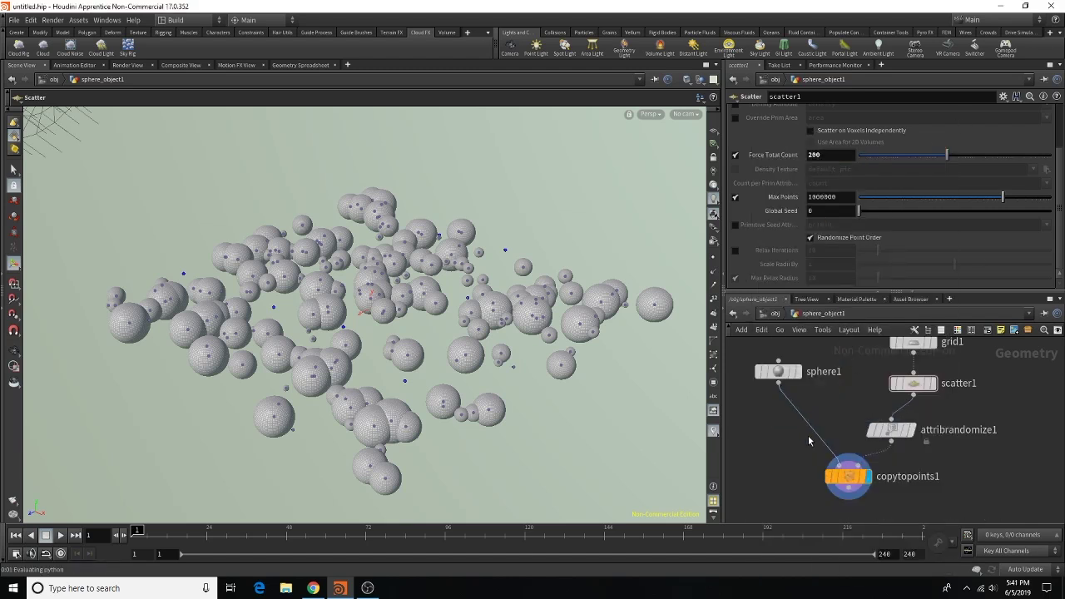
left_click(866, 422)
left_click_drag(802, 418, 774, 410)
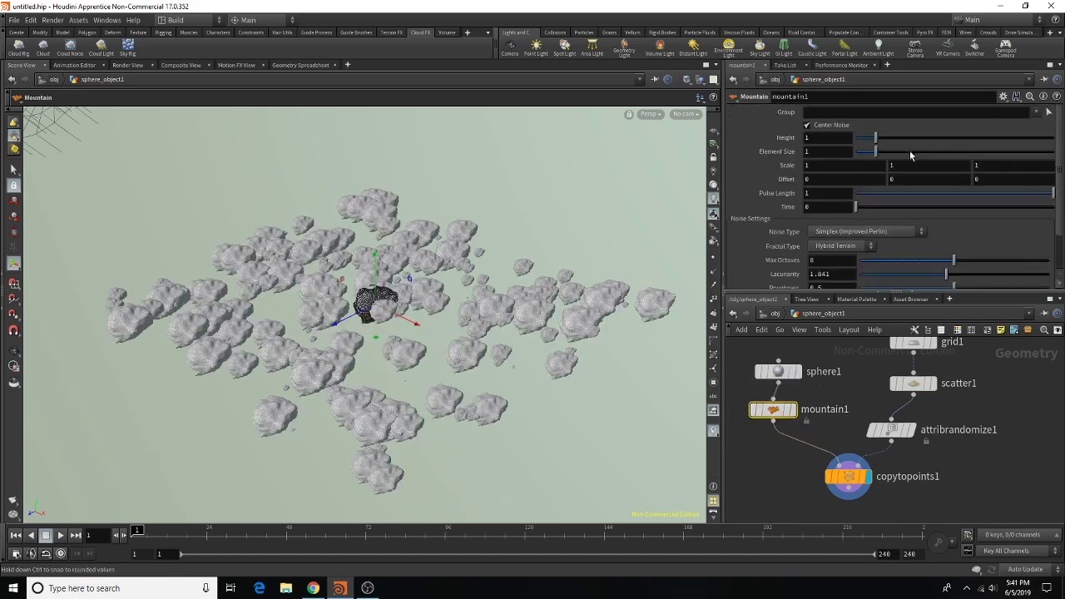
left_click_drag(875, 137, 894, 137)
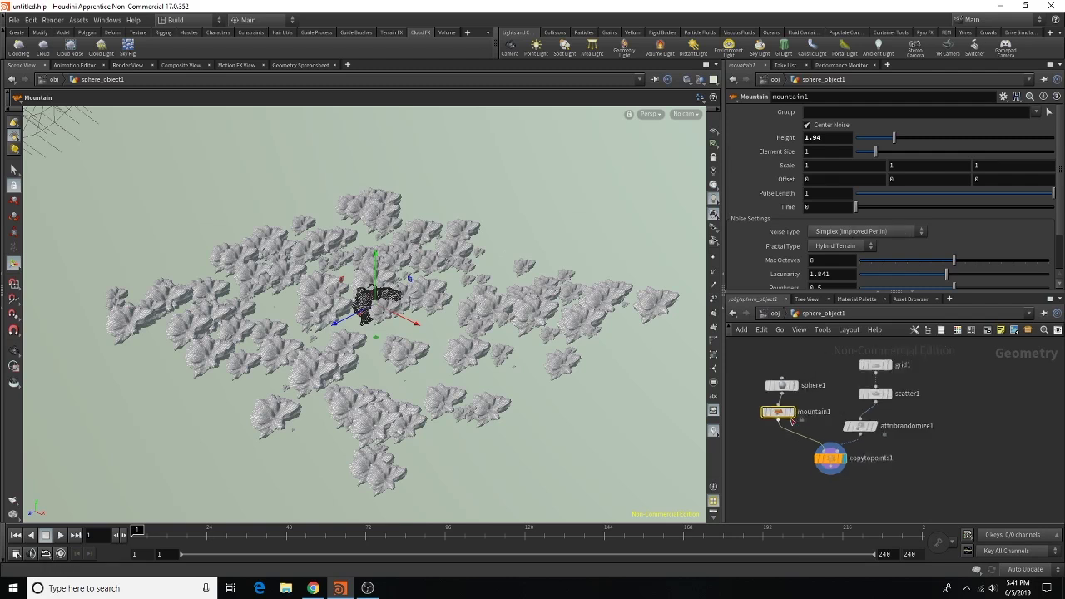
Step: Add a Null node directly below copytopoints1
scroll(830, 503, "up", 2)
key("Tab")
type("null")
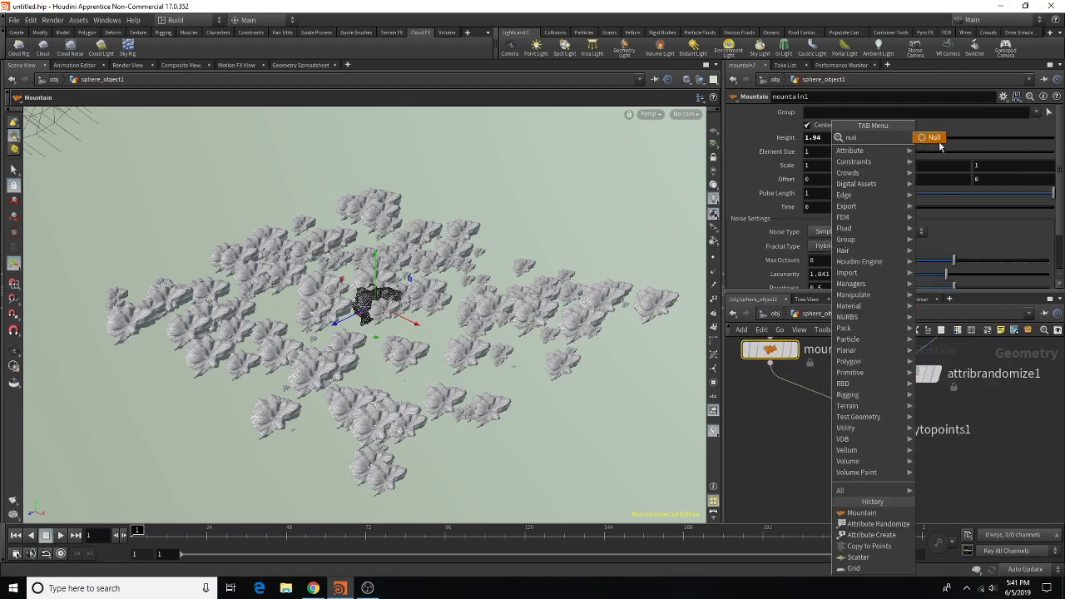
left_click(932, 138)
left_click(868, 483)
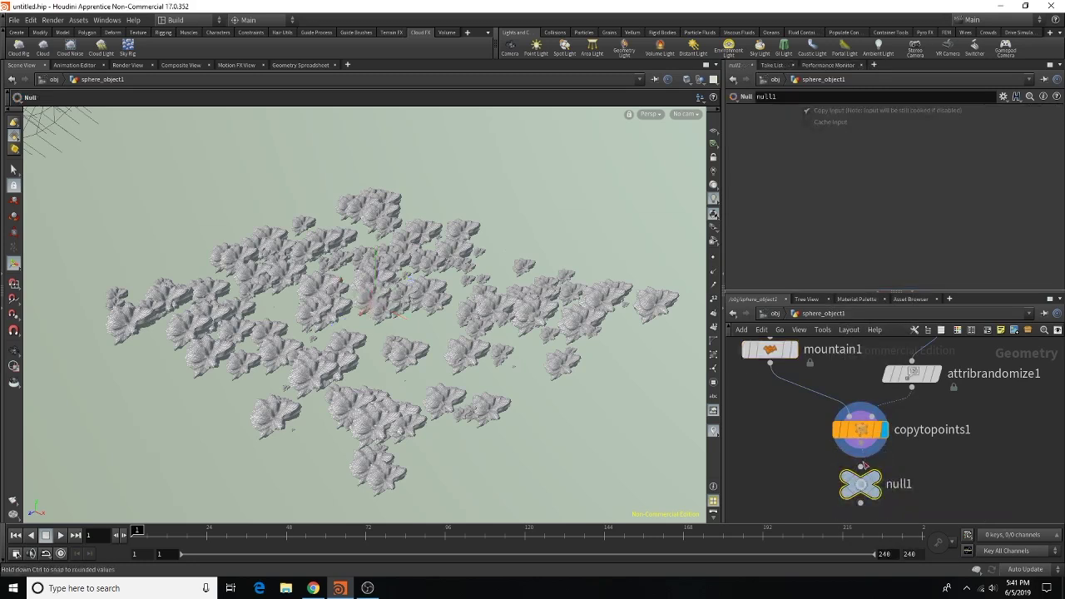
Step: Rename the null node below copytopoints1 to Cloud_geo_OUT and make it the displayed node
double_click(899, 485)
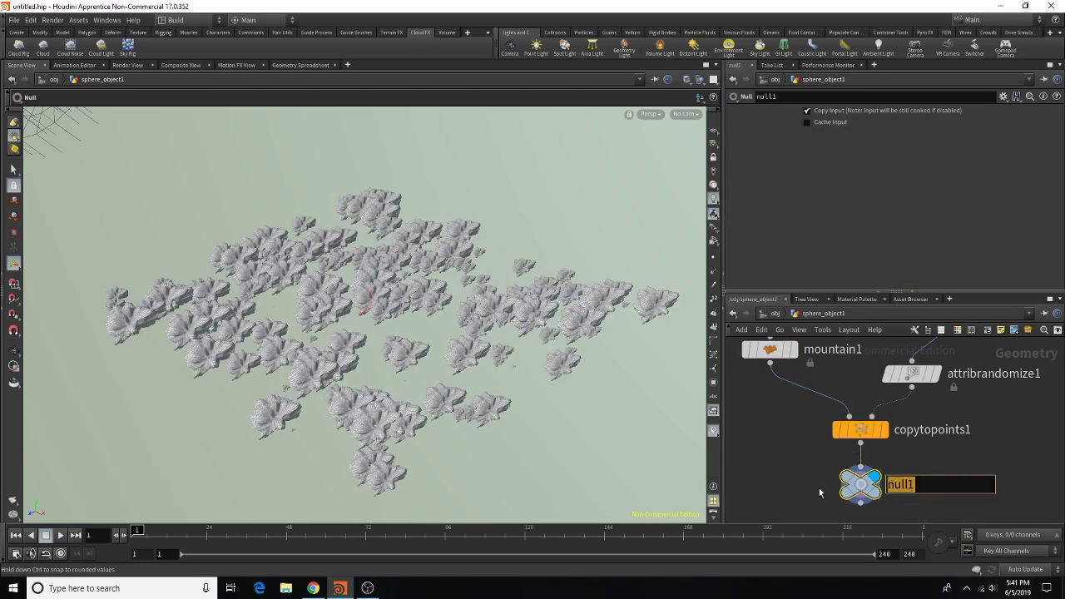
type("Cloud_geo_OUT")
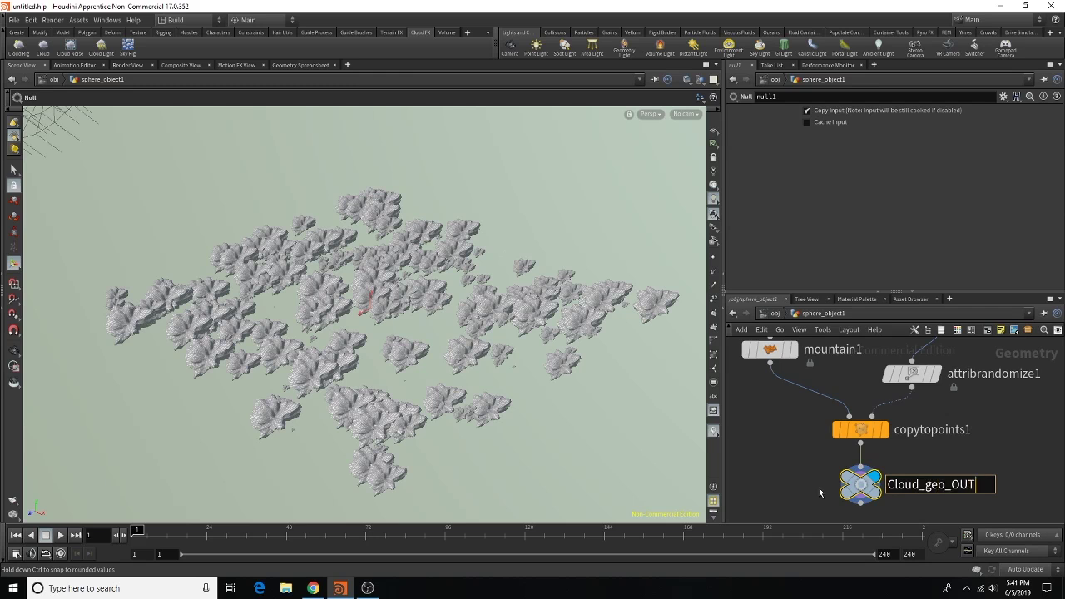
key("Return")
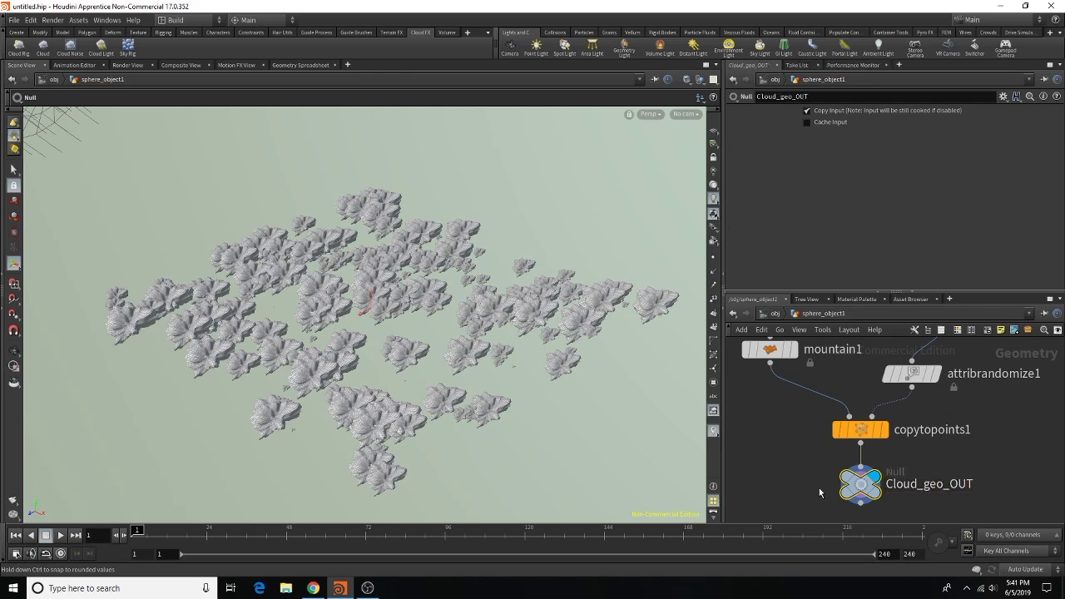
Step: Return to the object level and turn on the display of cloud_from_sphere_object1
left_click(786, 315)
left_click(774, 317)
left_click(774, 317)
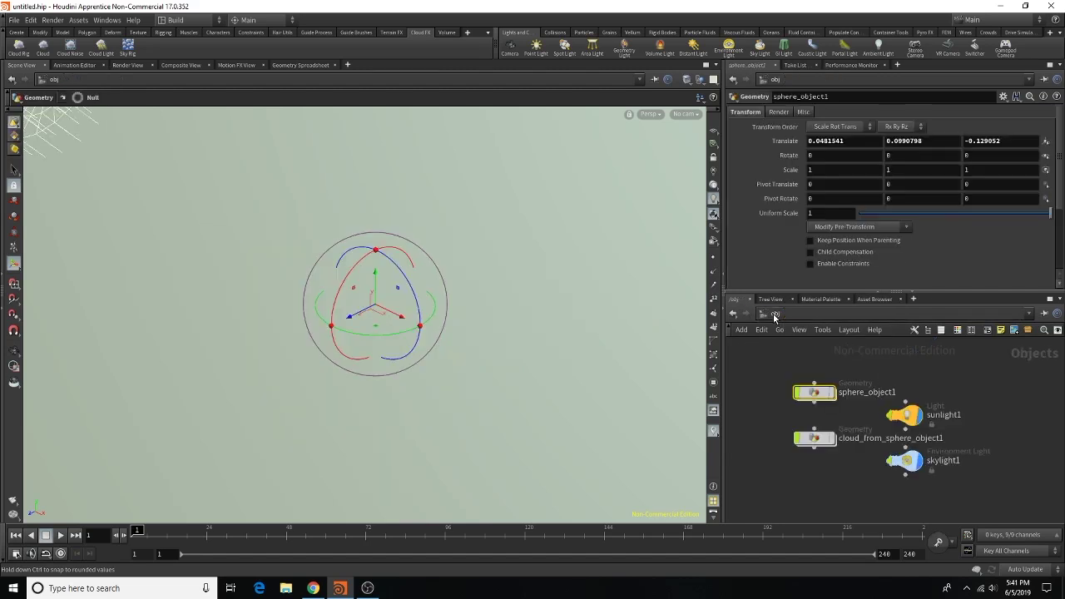
mouse_move(841, 438)
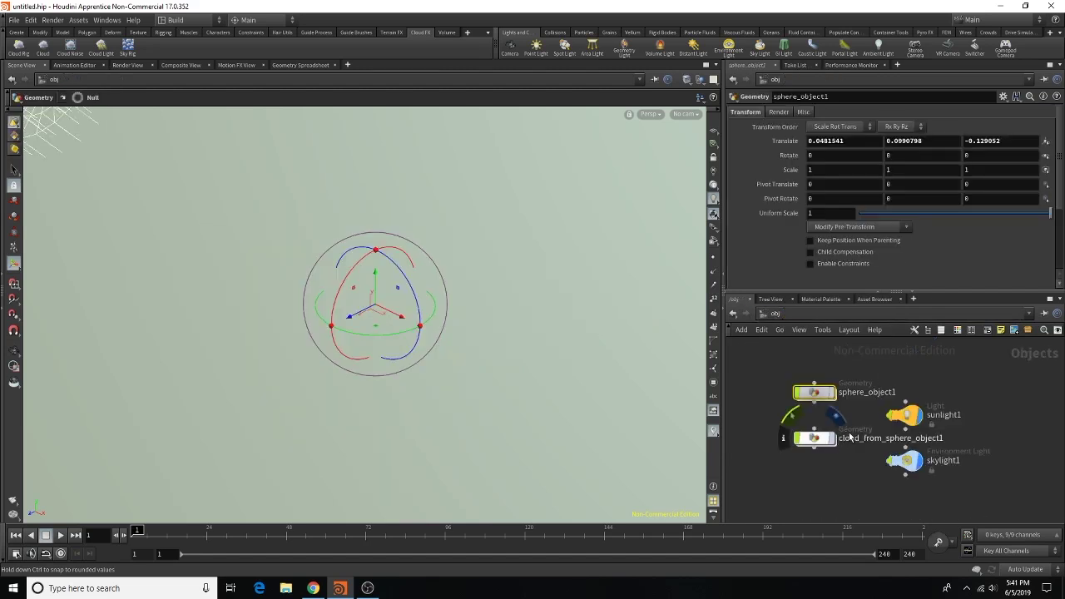
left_click(832, 437)
key("Escape")
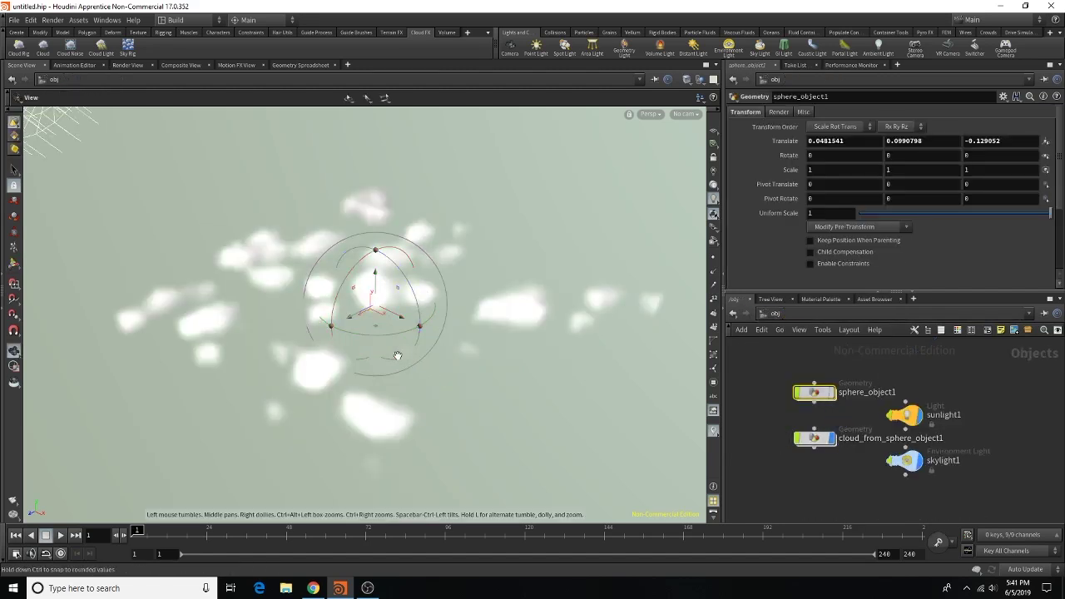
Step: Start a test render of the clouds in the Render View
left_click_drag(398, 355, 405, 303)
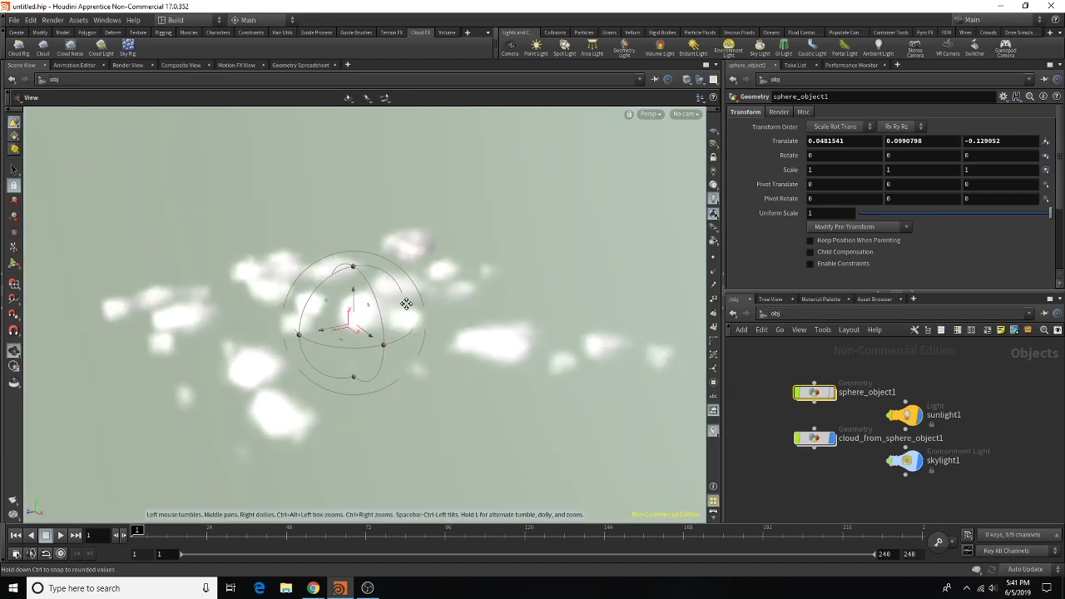
key("Return")
left_click(128, 65)
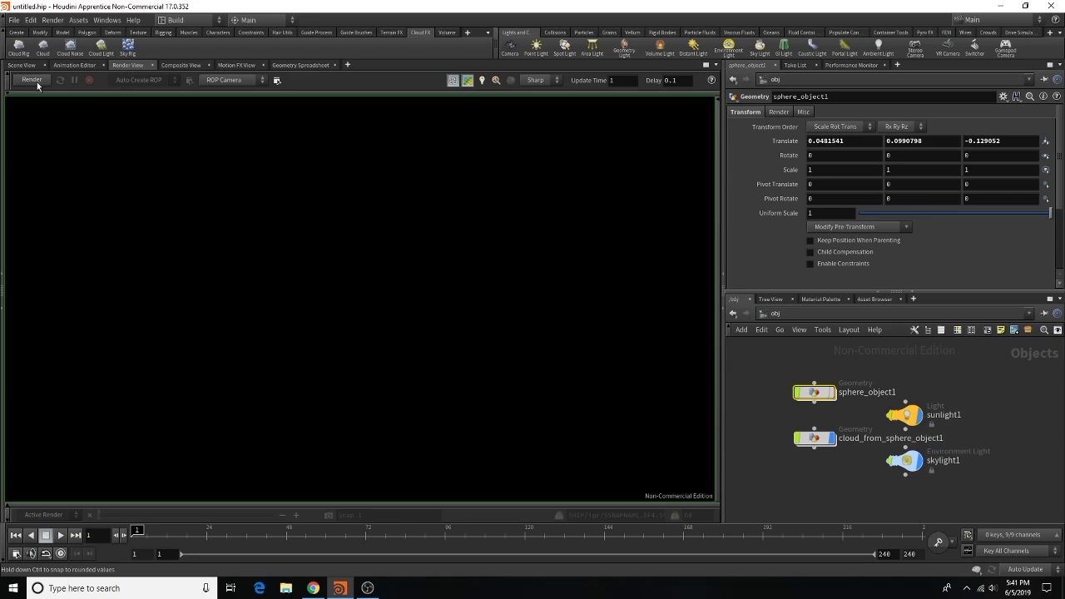
left_click(32, 79)
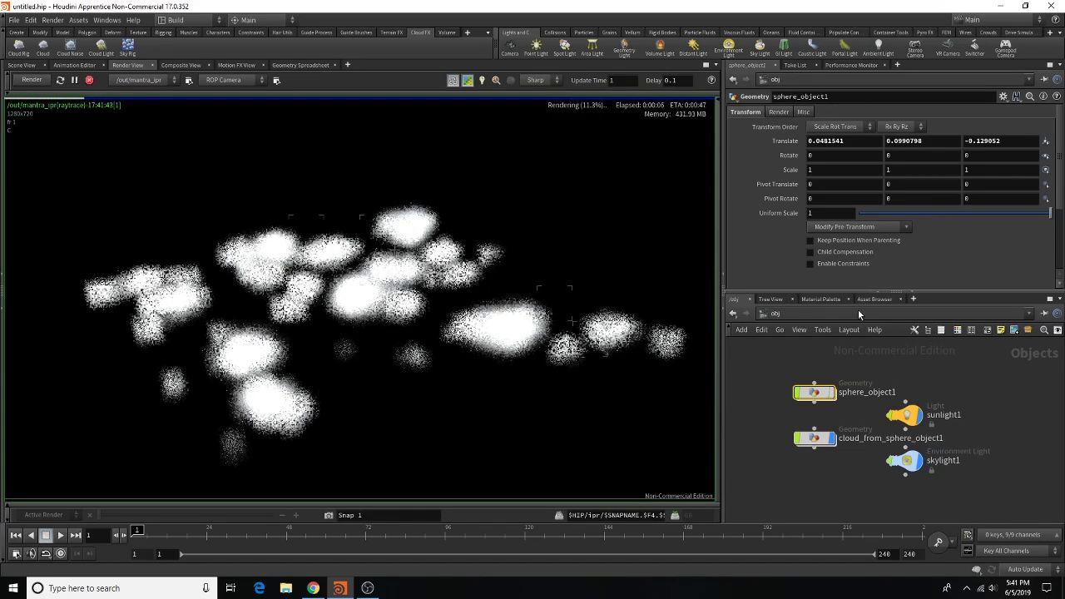
Step: In the out network, set mantra_ipr's Global Quality and Diffuse Quality to 2 and its Volume Quality to 3
left_click(818, 313)
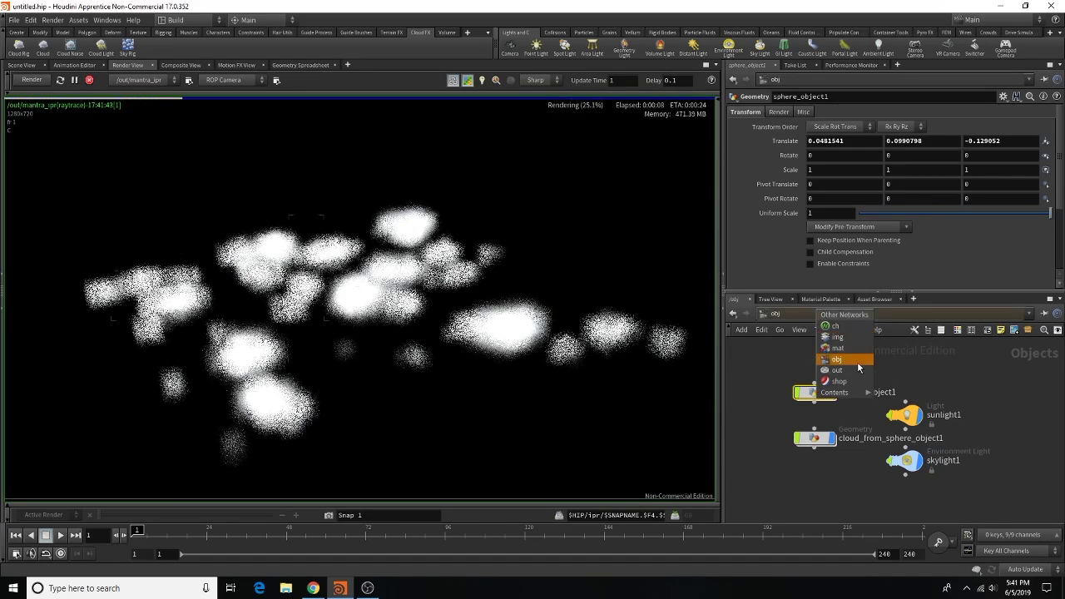
left_click(837, 374)
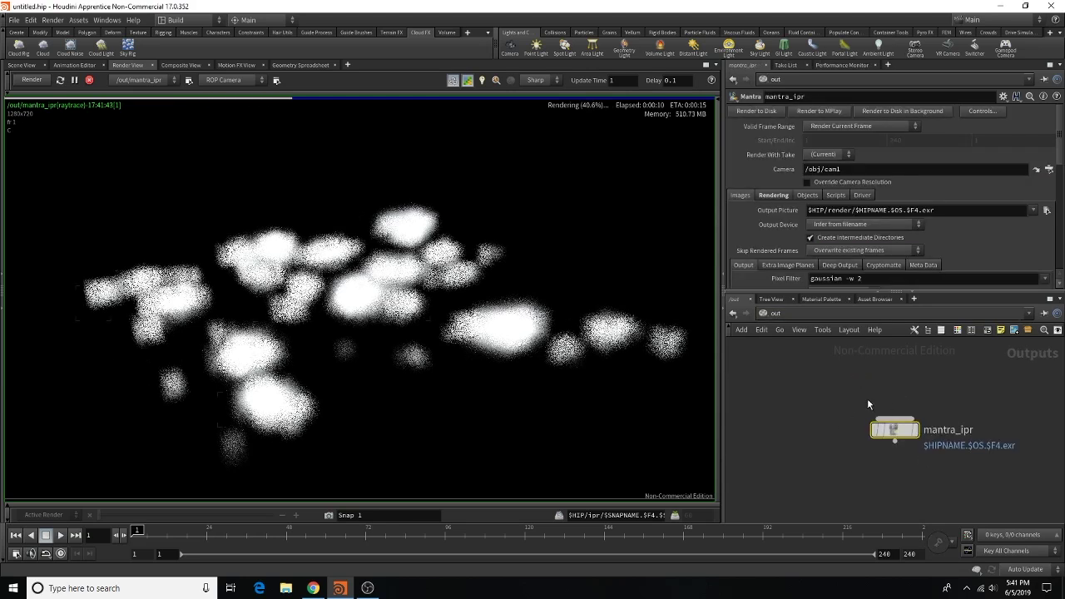
scroll(872, 208, "down", 3)
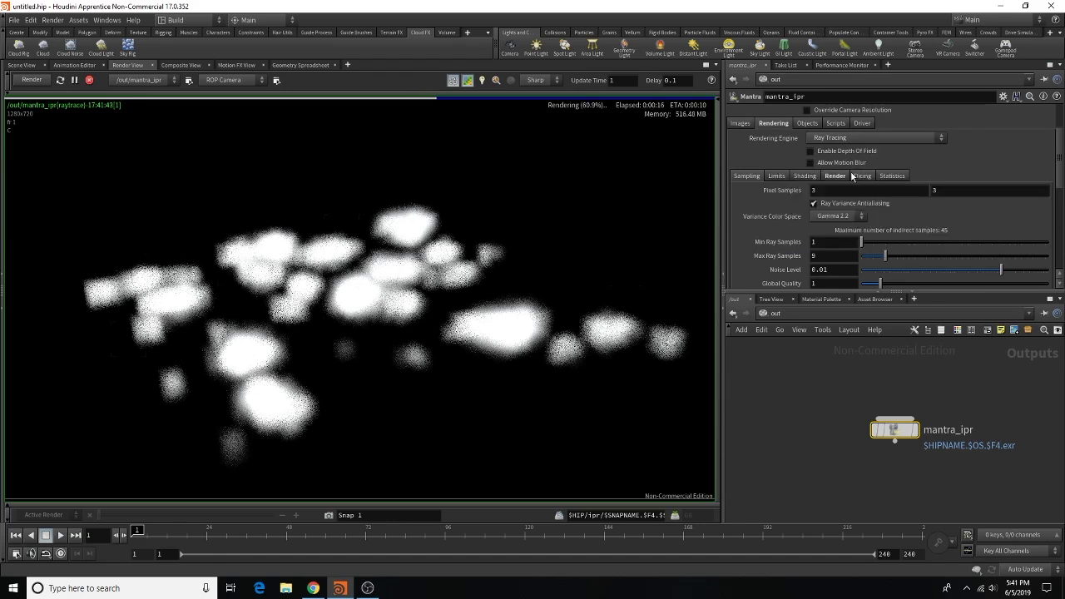
scroll(867, 238, "down", 2)
scroll(866, 238, "down", 2)
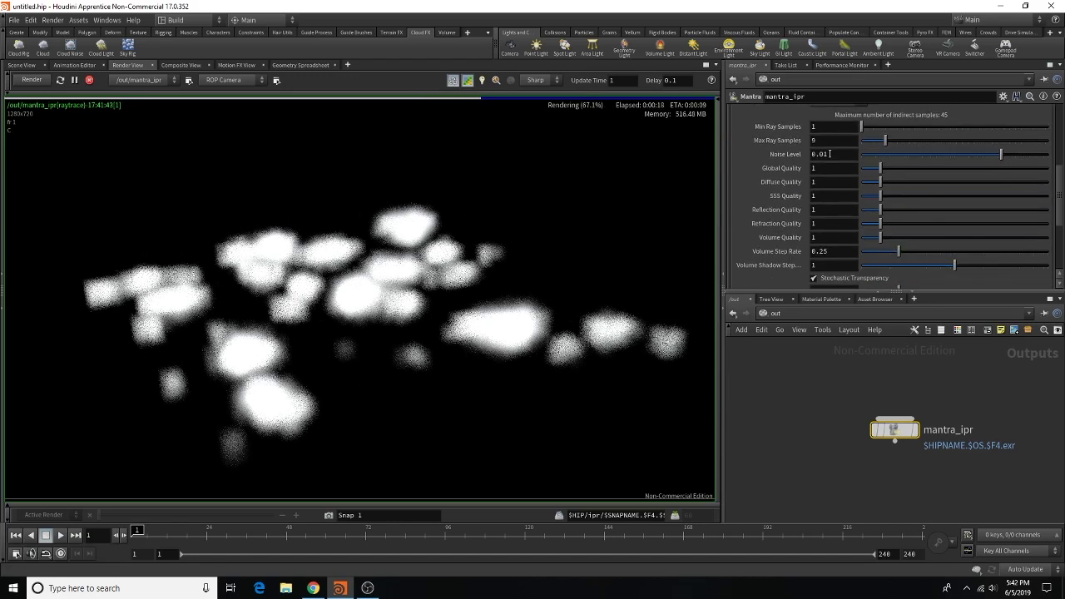
middle_click_drag(829, 180, 803, 214)
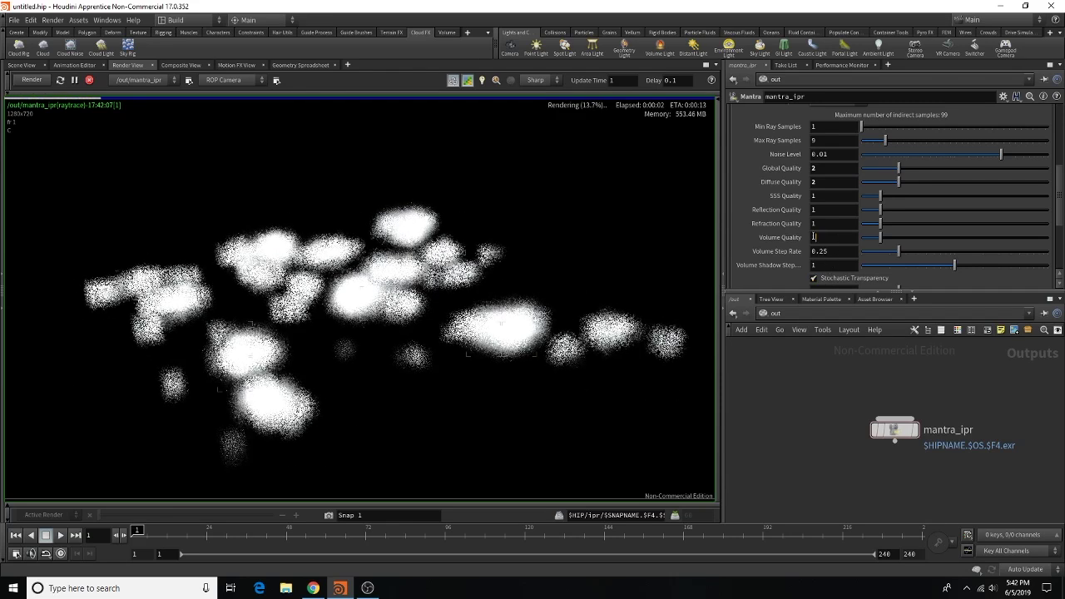
middle_click_drag(840, 240, 801, 241)
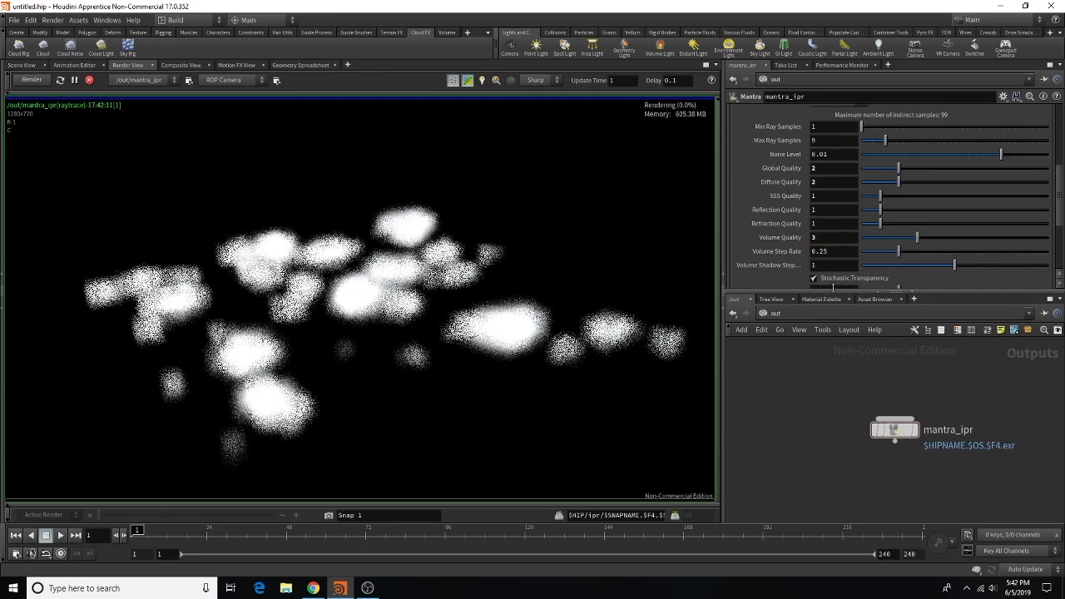
Step: Set the Diffuse Limit of mantra_ipr to 2
scroll(843, 248, "down", 3)
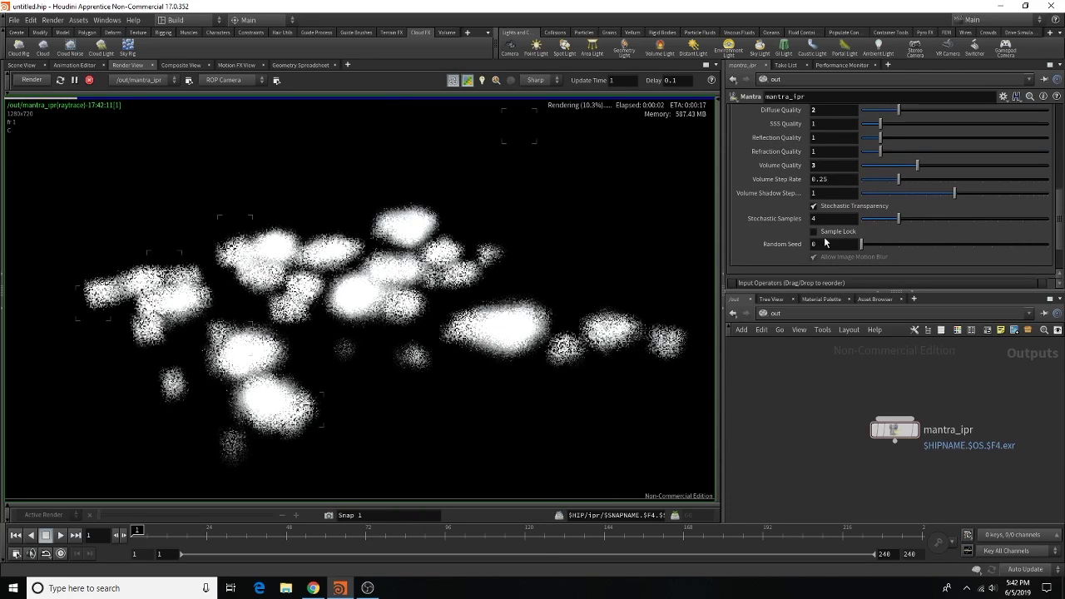
scroll(828, 245, "up", 2)
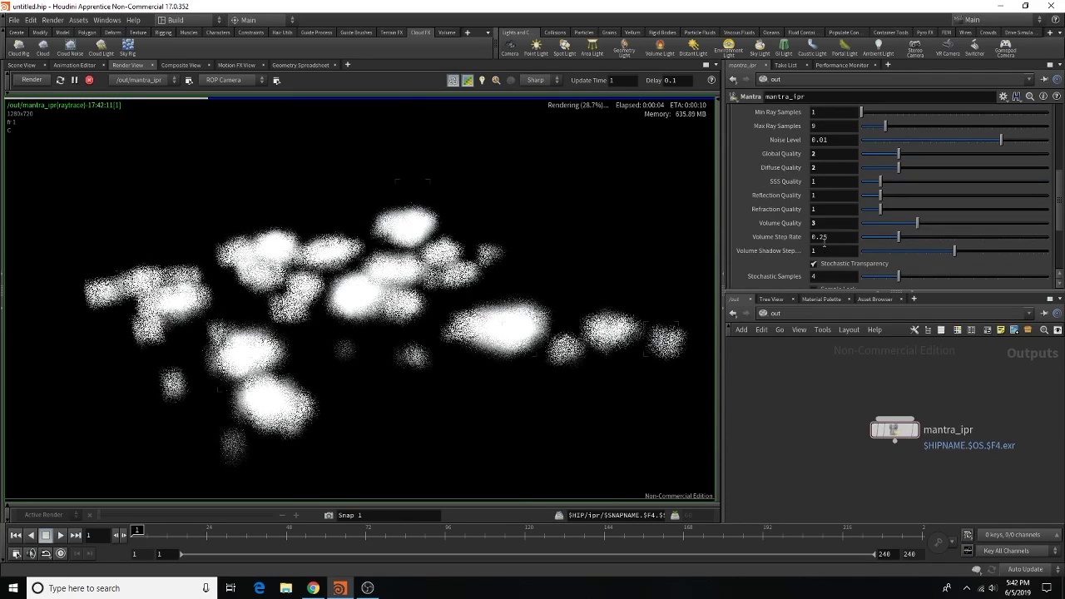
scroll(828, 245, "up", 1)
scroll(830, 248, "up", 2)
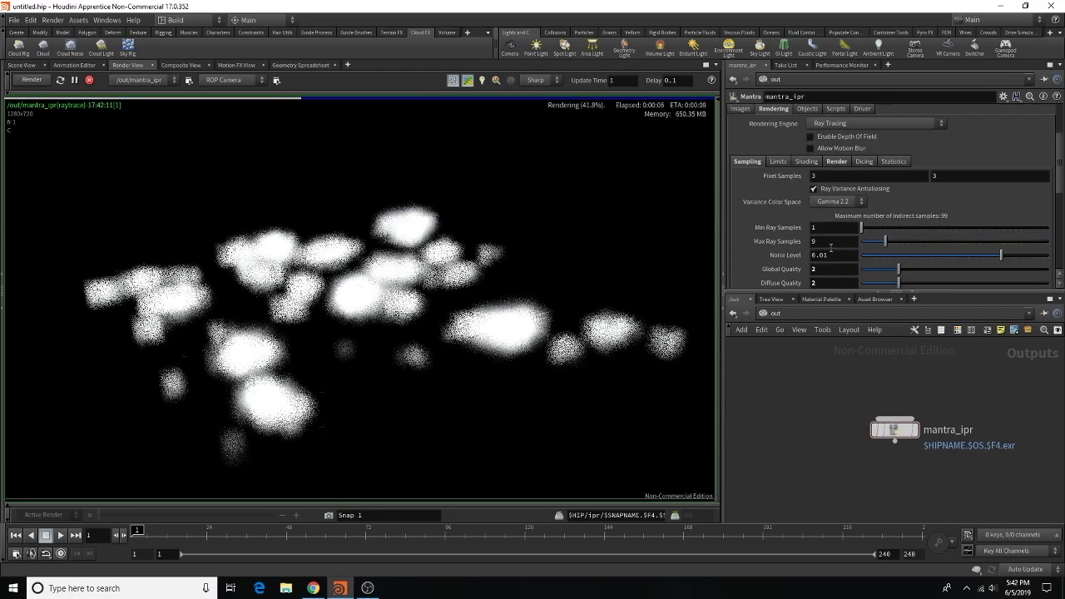
left_click(782, 161)
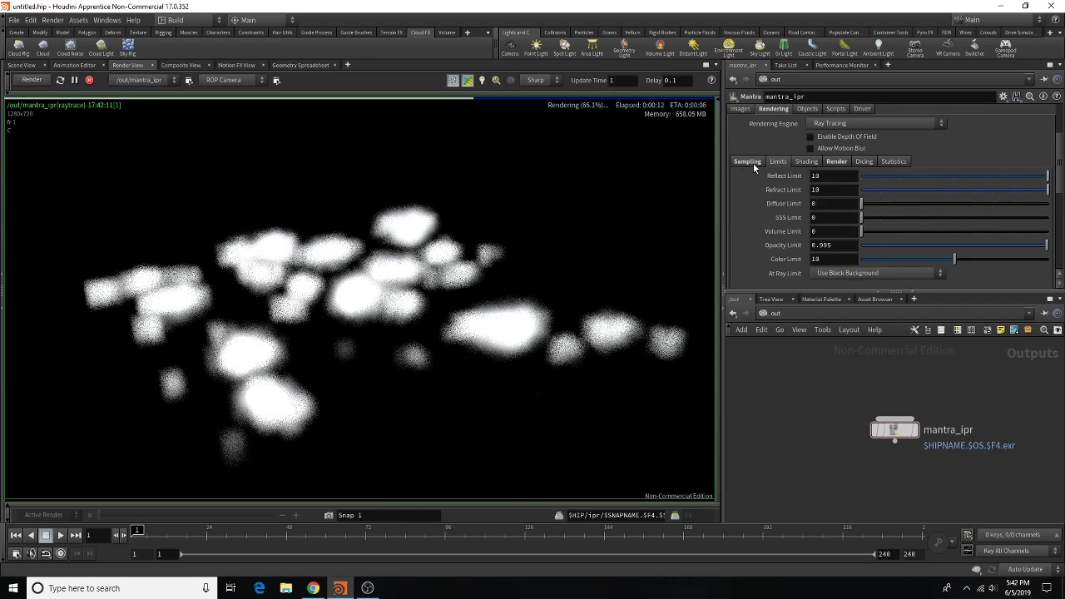
left_click(754, 164)
scroll(757, 170, "down", 3)
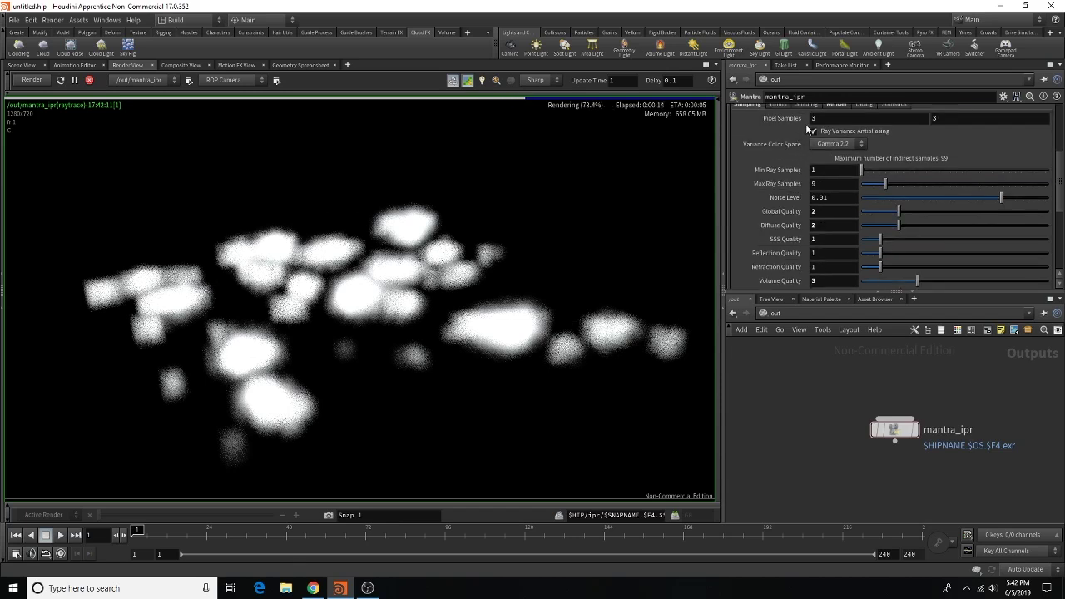
scroll(791, 150, "up", 2)
left_click(783, 149)
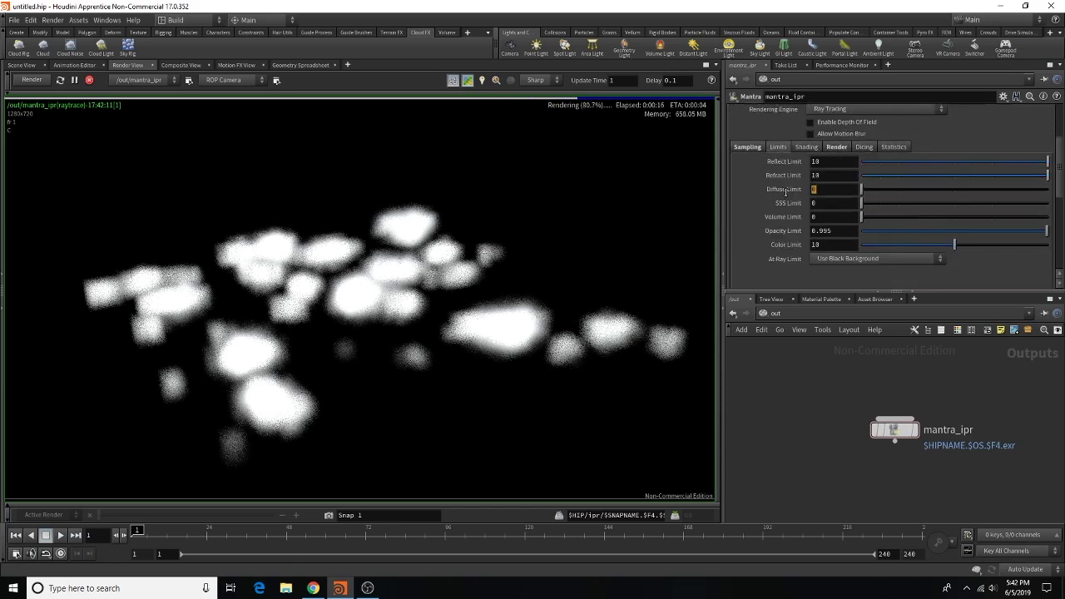
type("2")
key("Return")
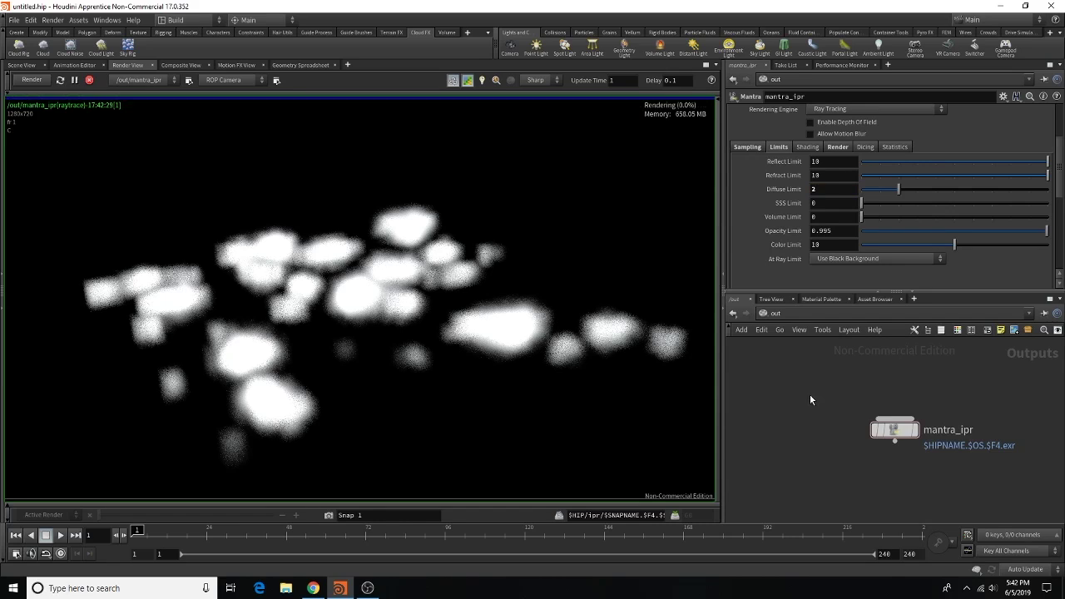
Step: Set the Cloud Color of the cloud material to red, with values 0.9, 0, 0
left_click(837, 299)
left_click(846, 350)
left_click(820, 127)
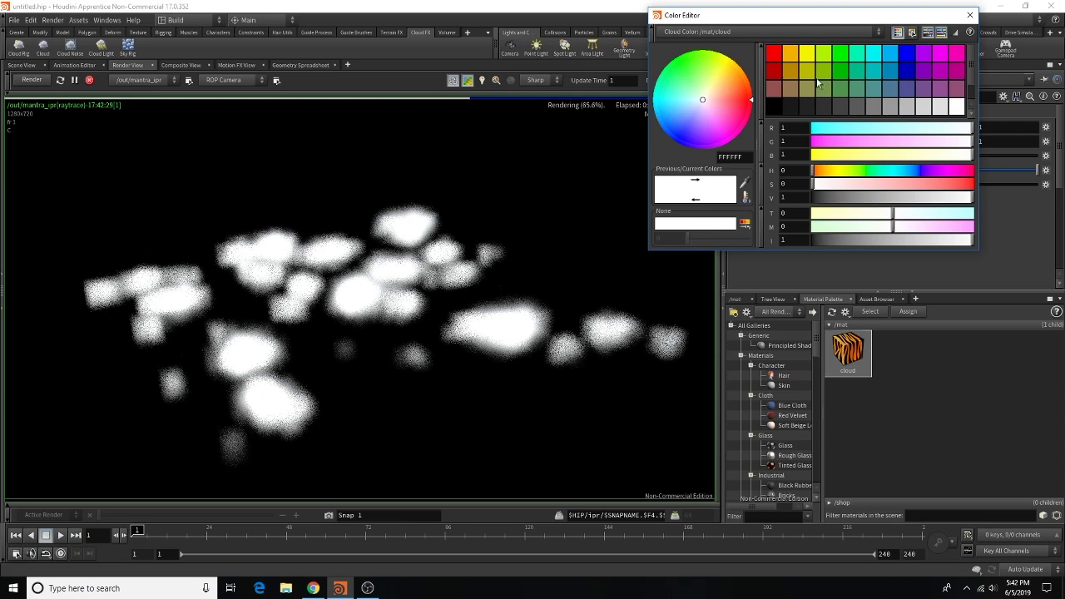
left_click(773, 52)
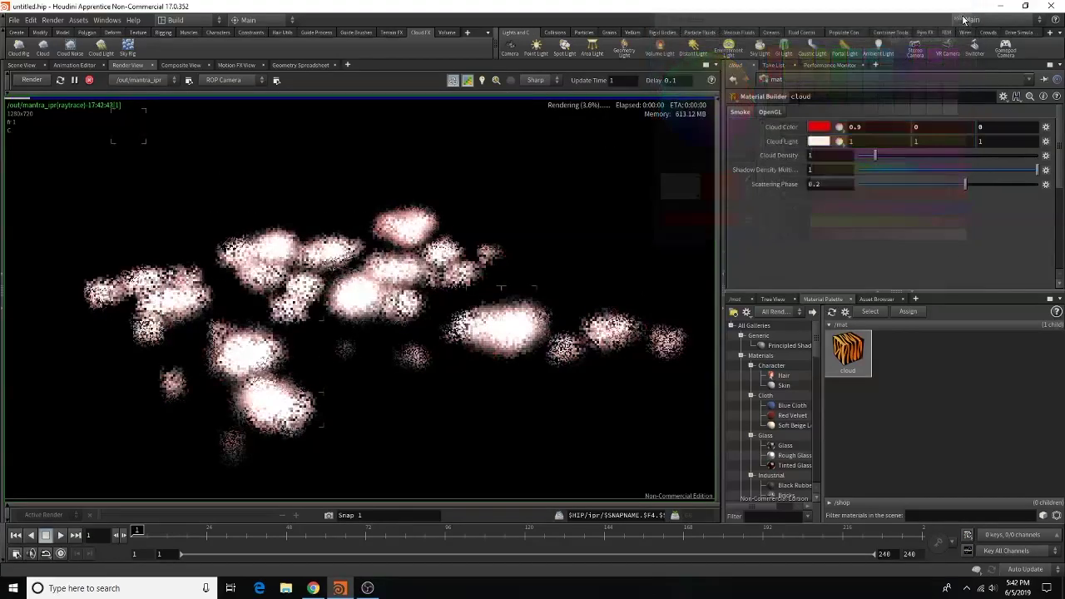
left_click(969, 15)
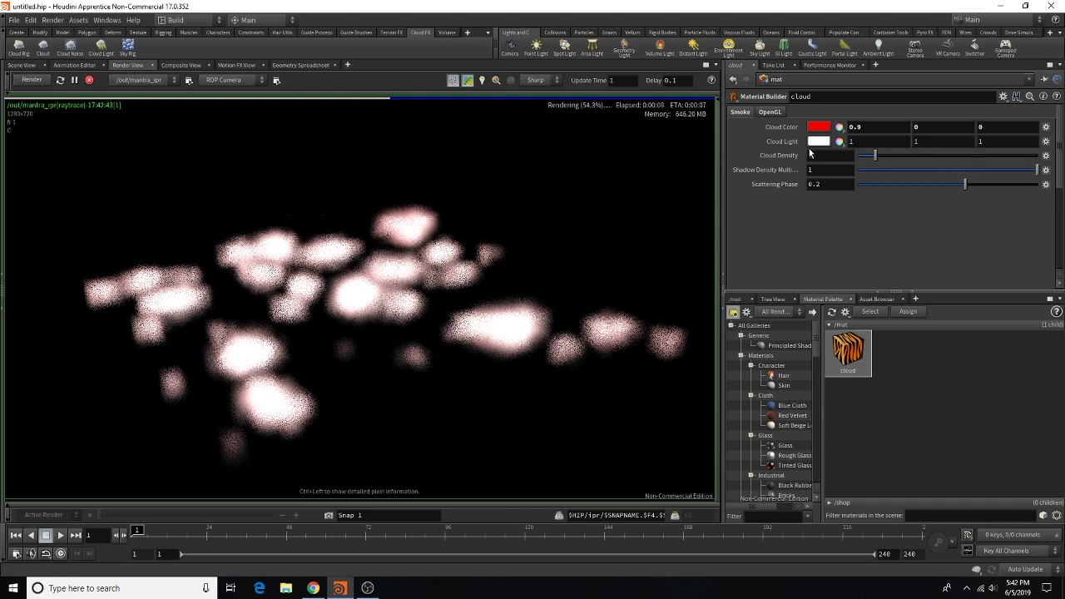
Step: Set the cloud material's Cloud Density to 0.52 and its Shadow Density Multiplier to 0.577
left_click(997, 158)
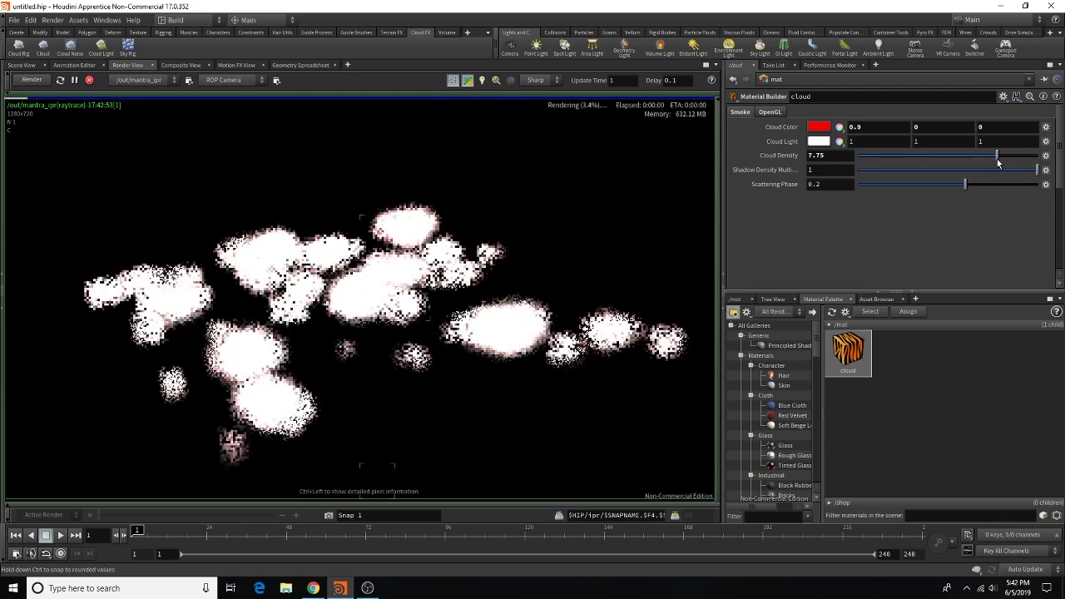
left_click(868, 163)
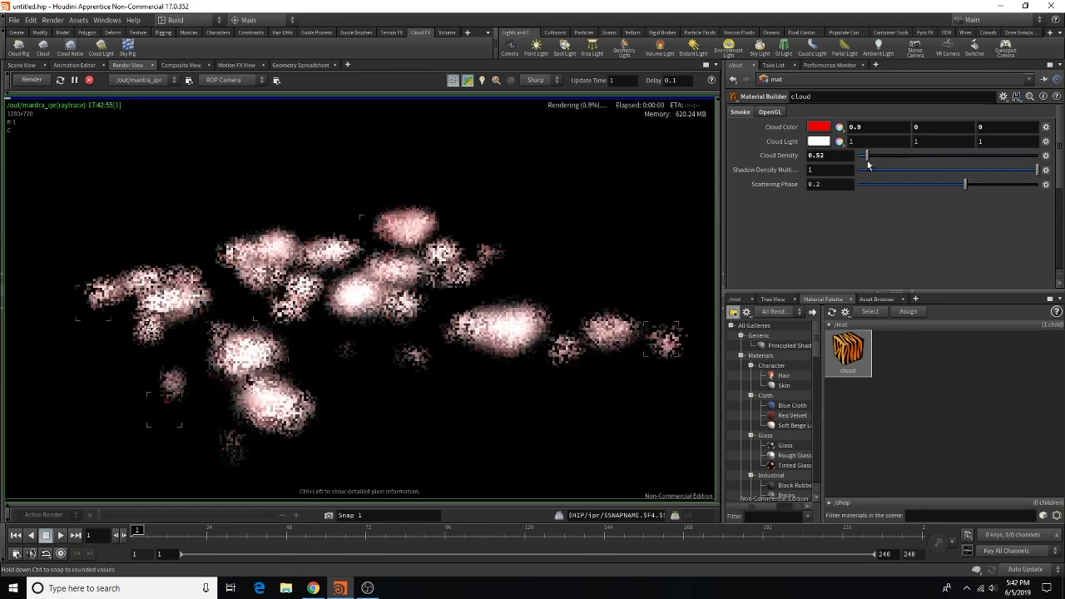
left_click(905, 170)
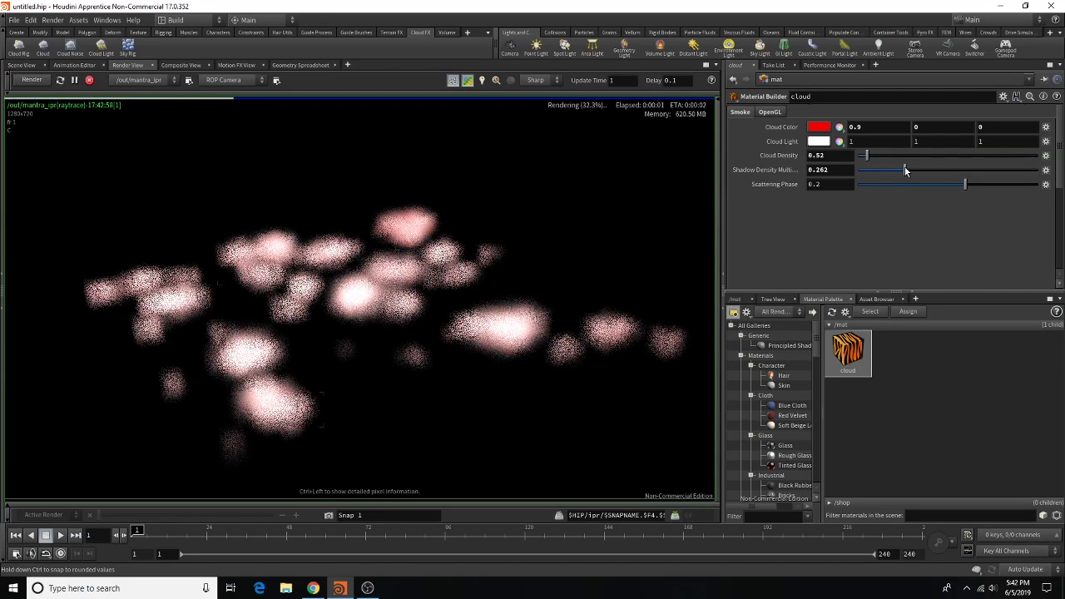
left_click(962, 170)
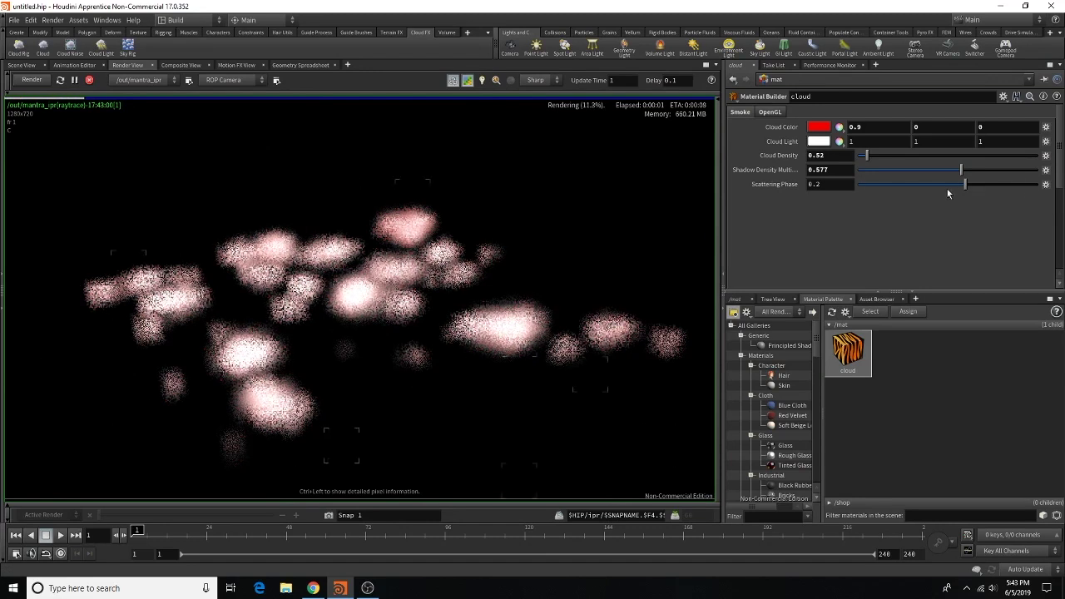
Step: Set the cloud material's Cloud Light color to light pink, FF949D
left_click(839, 144)
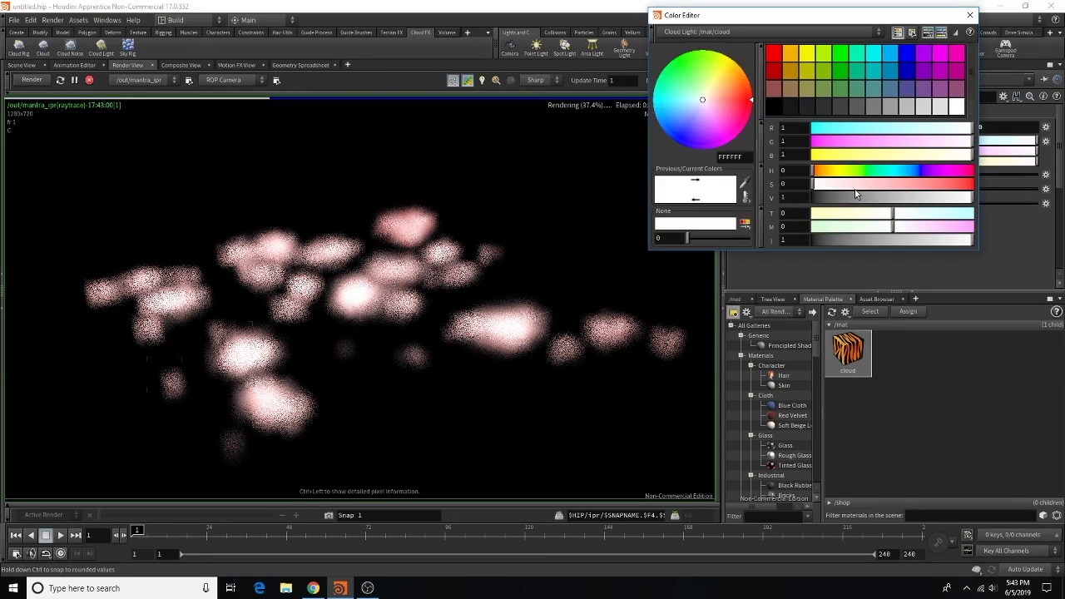
left_click_drag(720, 104, 723, 105)
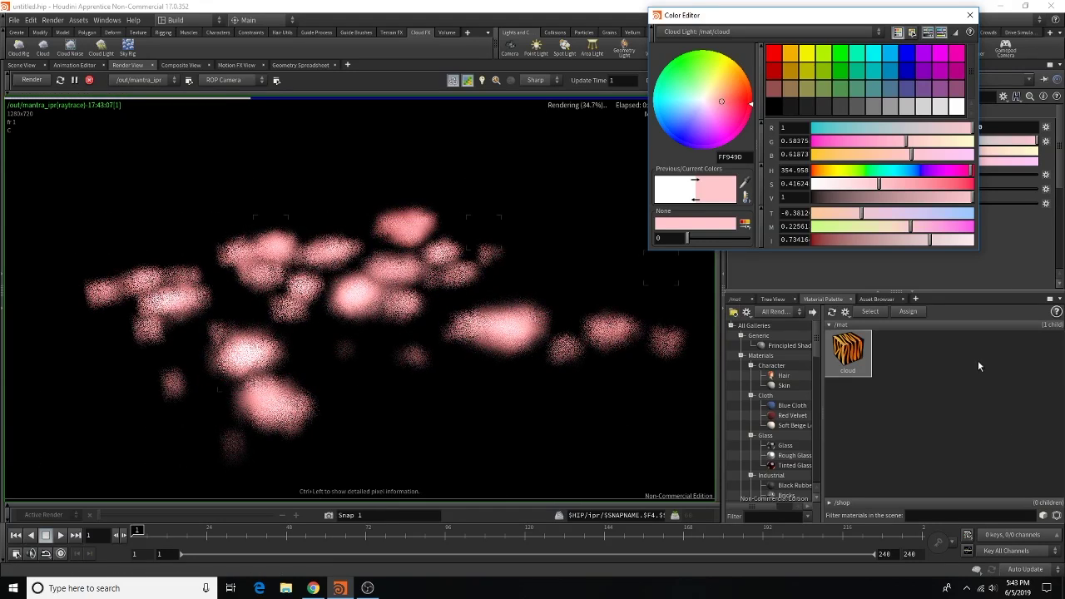
left_click(969, 15)
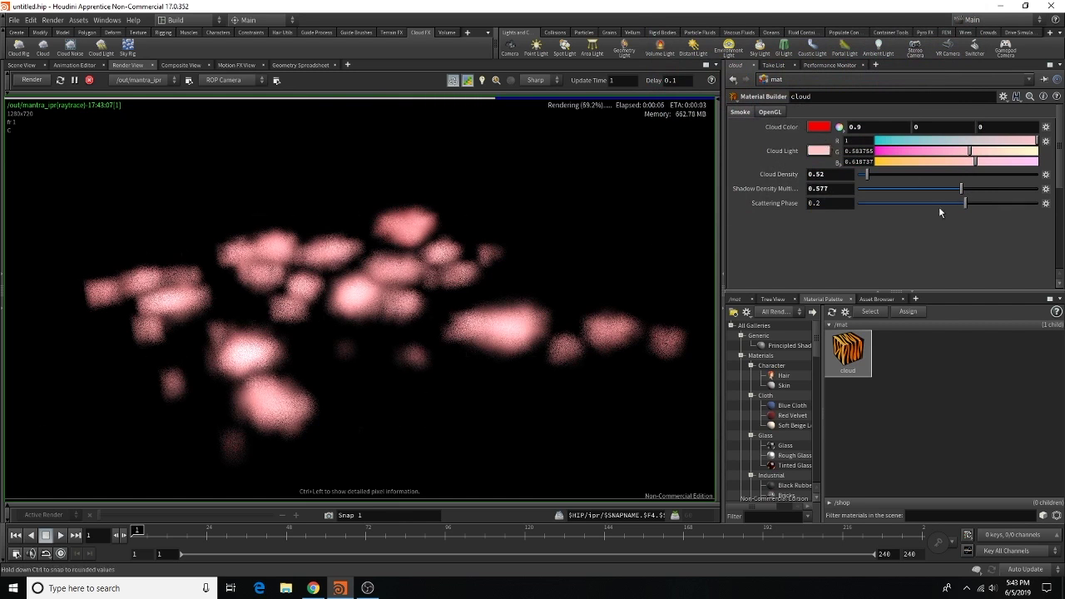
Step: Return to the object level and examine the material assigned to cloud_from_sphere_object1 in its render parameters
left_click(737, 300)
left_click(795, 318)
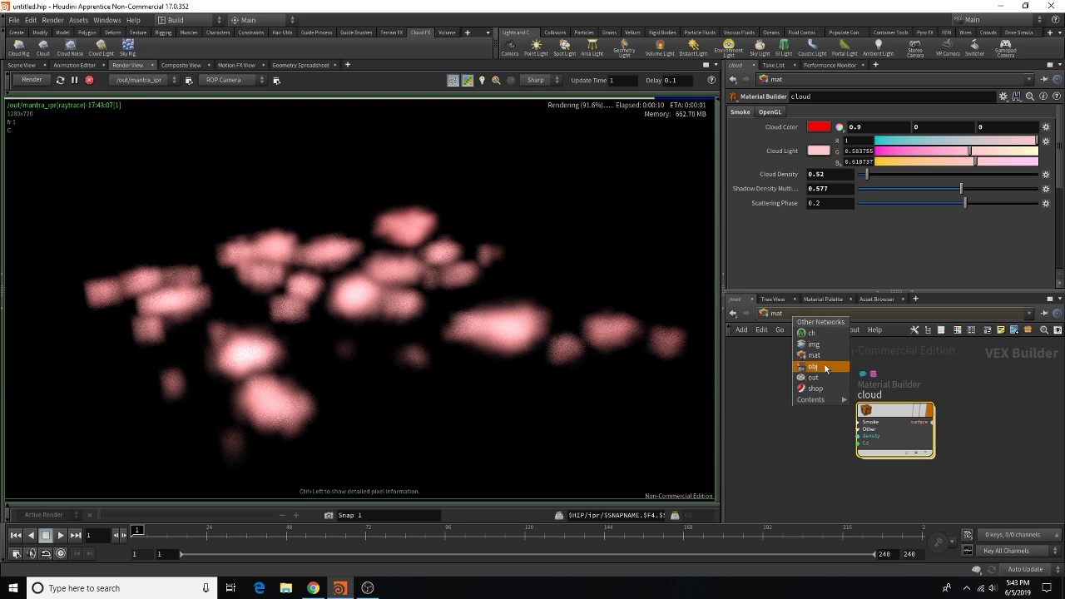
left_click(827, 371)
left_click(824, 439)
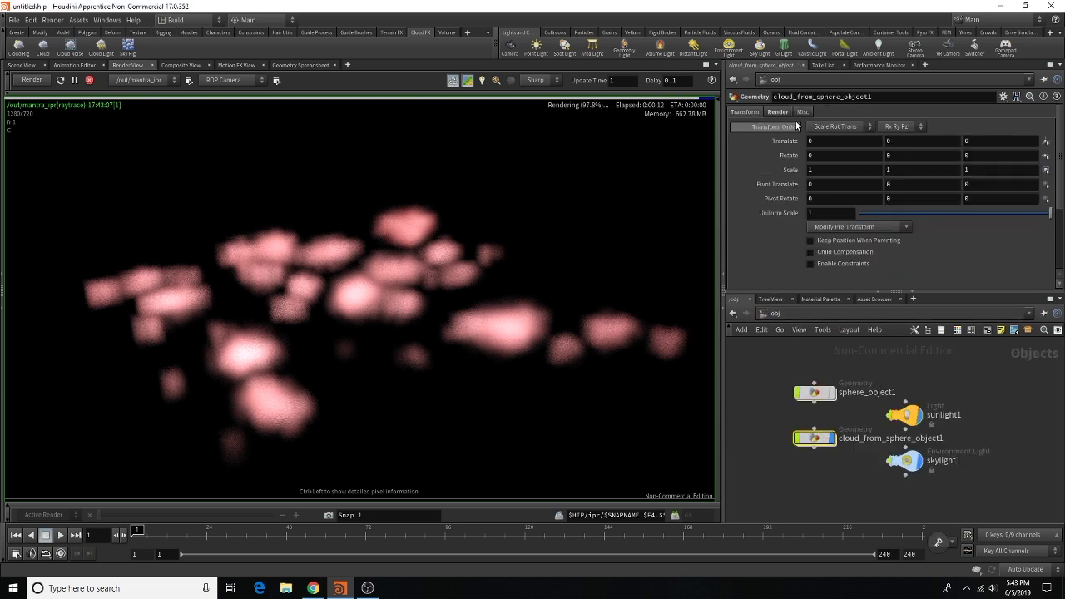
left_click(789, 112)
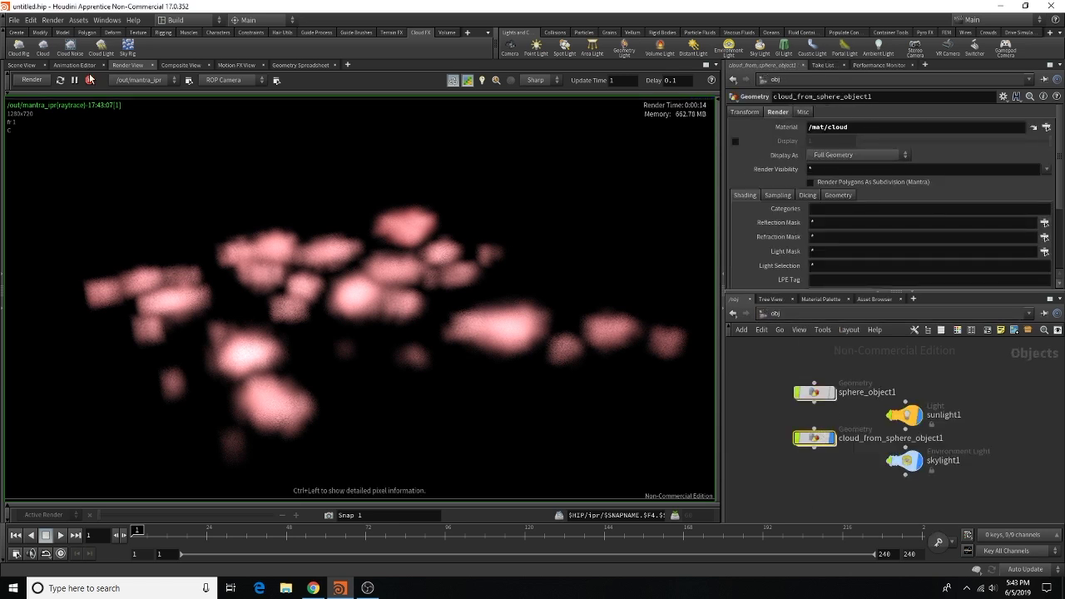
Step: Inside sphere_object1, set the first Max Value of attribrandomize1 to 2 and return to the object level
left_click(30, 65)
left_click(824, 438)
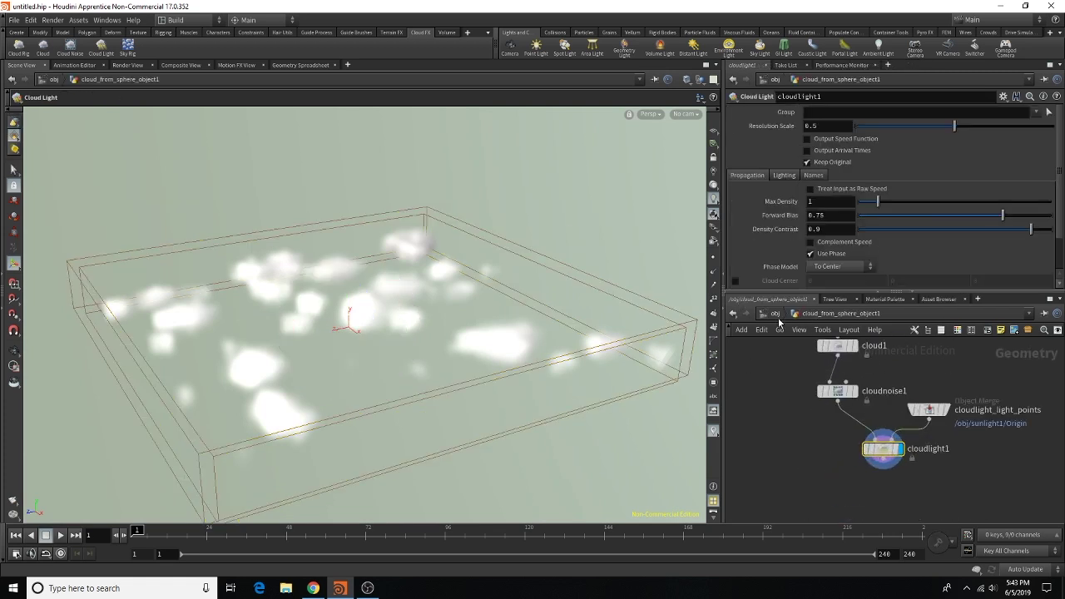
left_click(775, 314)
double_click(816, 396)
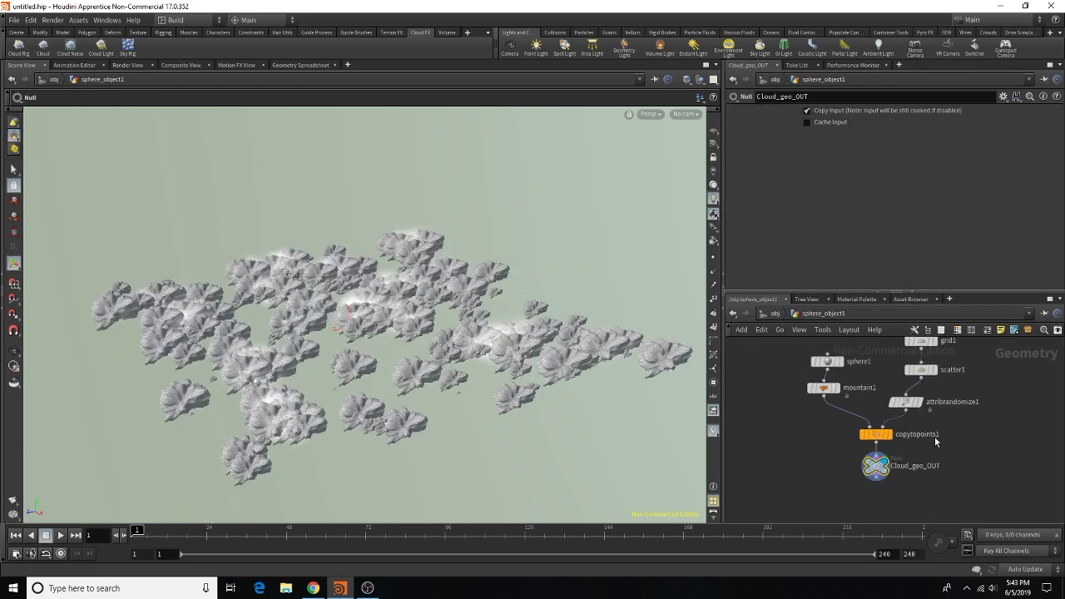
scroll(924, 394, "up", 2)
left_click(897, 403)
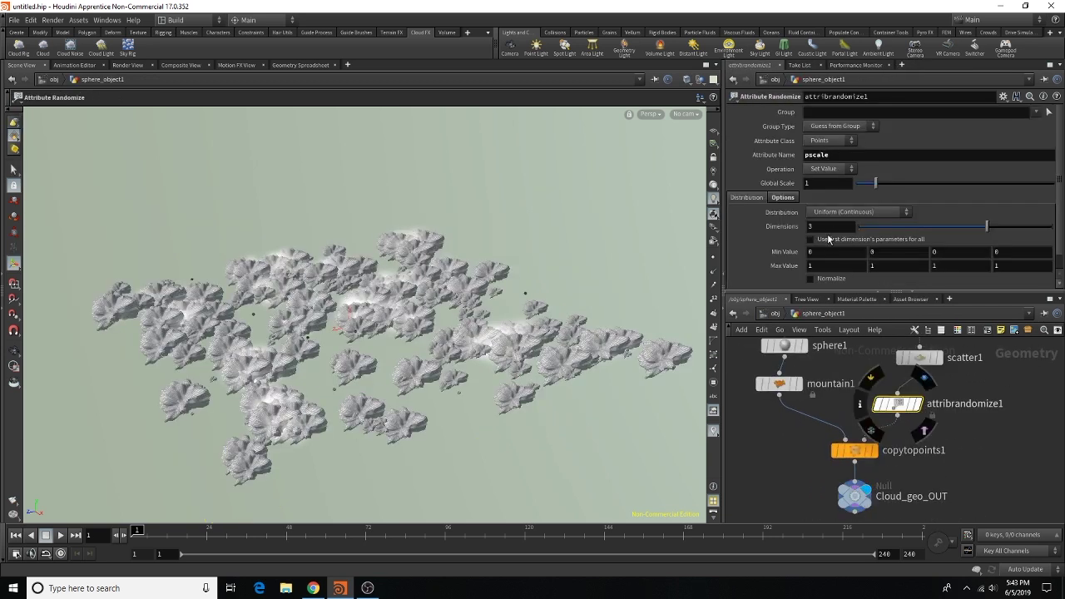
left_click(832, 266)
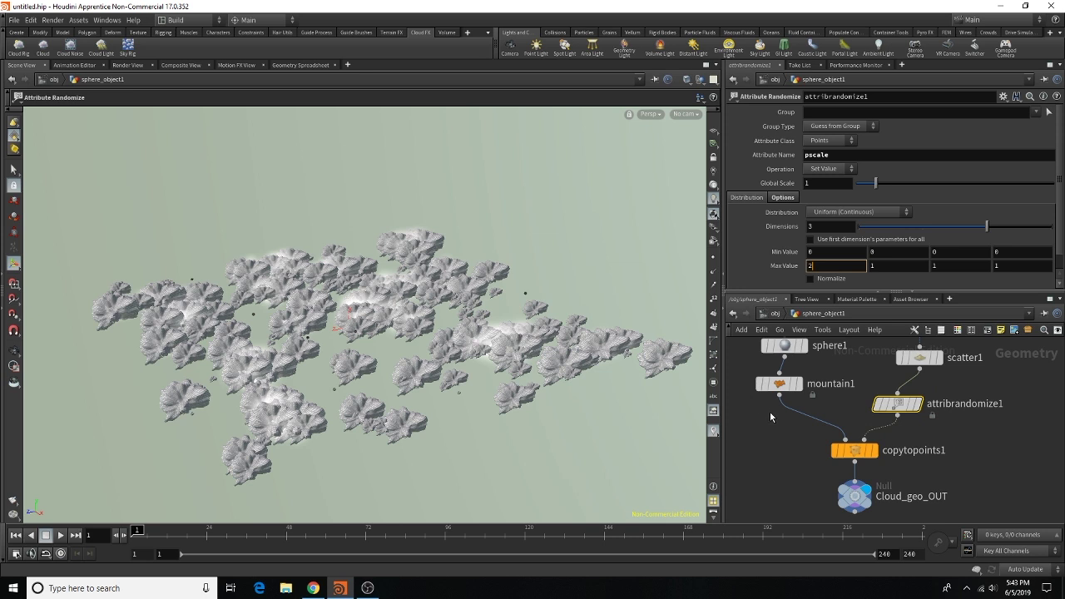
type("2")
key("Return")
left_click(774, 314)
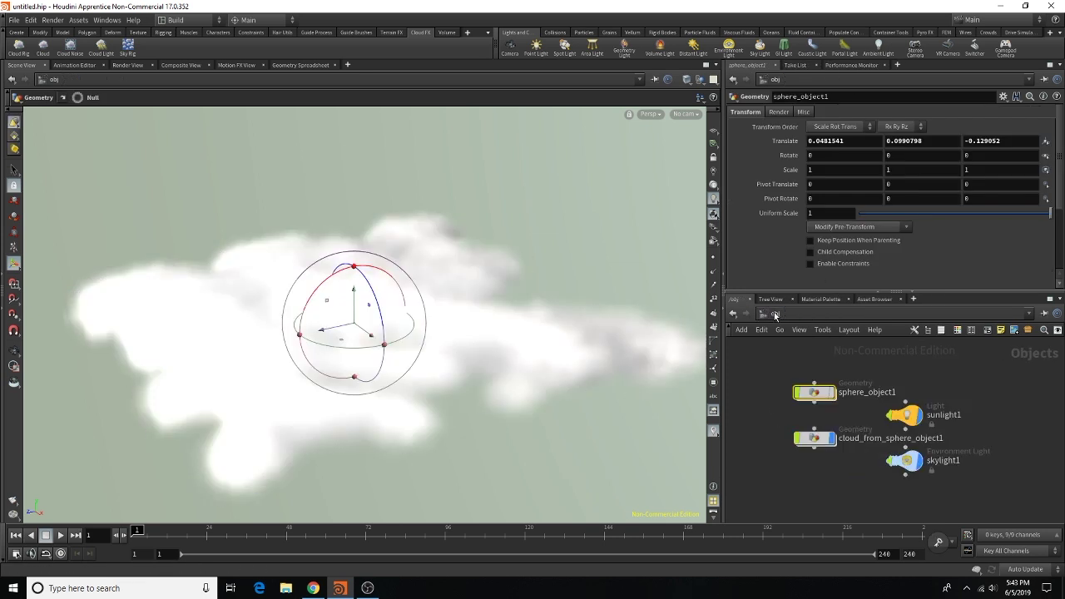
Step: Examine the clouds from below and compare them with the stratocumulus reference photo in the Chrome browser
key("Escape")
left_click_drag(426, 360, 418, 107)
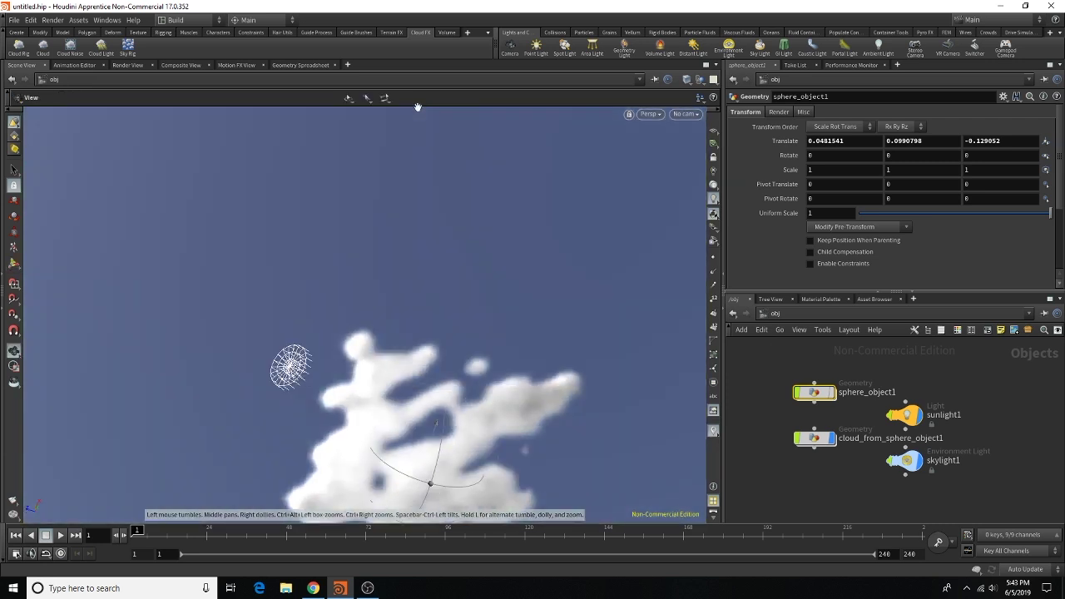
left_click_drag(446, 381, 451, 215)
key("Return")
left_click(313, 589)
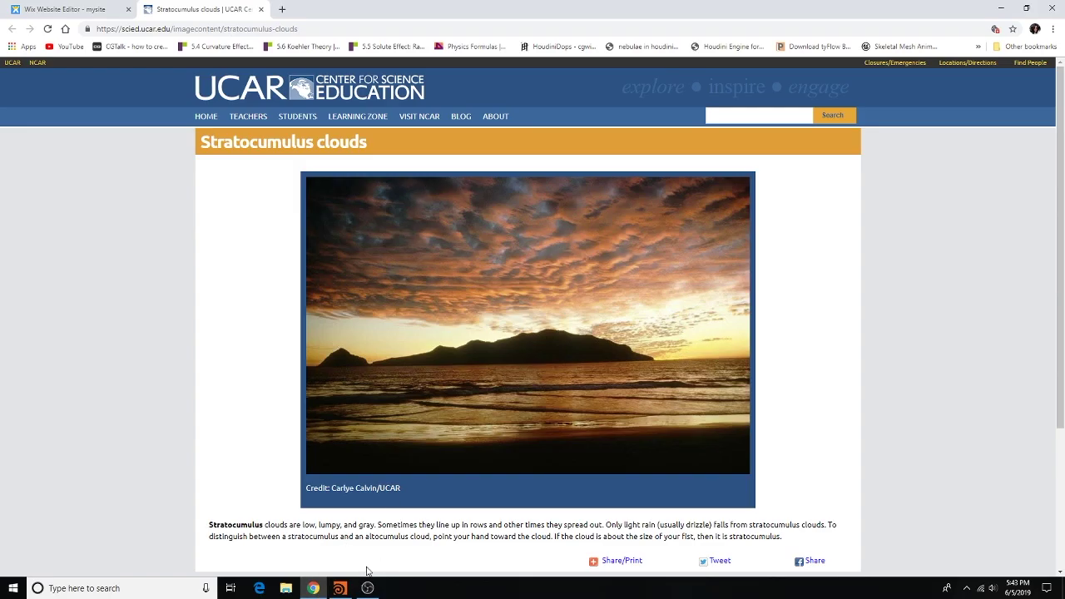
left_click(340, 588)
left_click_drag(500, 312, 511, 287)
Step: Inside cloud_from_sphere_object1, set the Spatial Scale of cloudnoise1 to 0.8
double_click(814, 438)
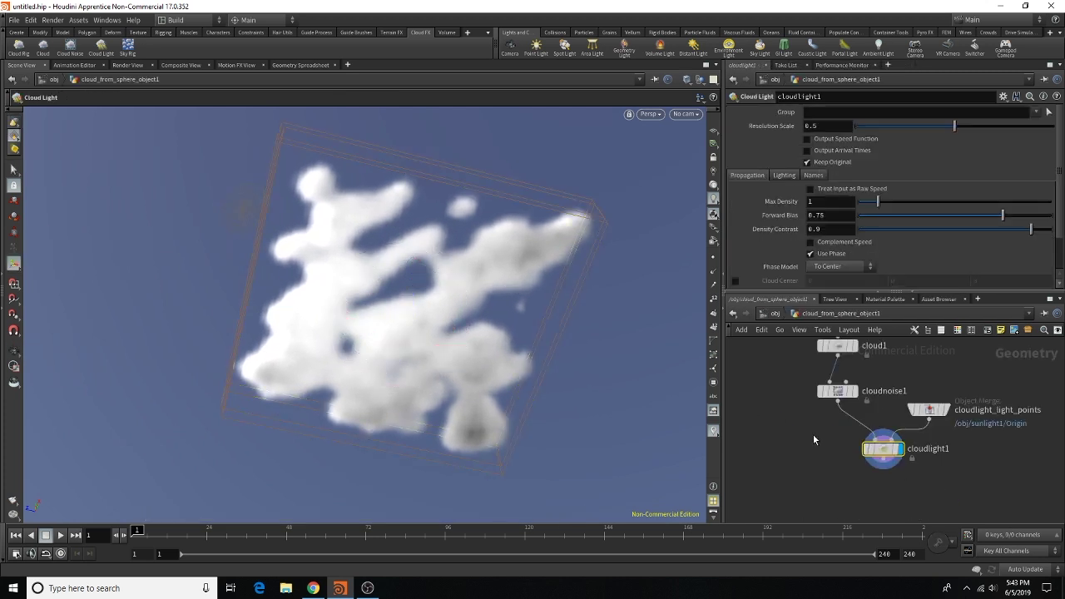
scroll(849, 449, "up", 3)
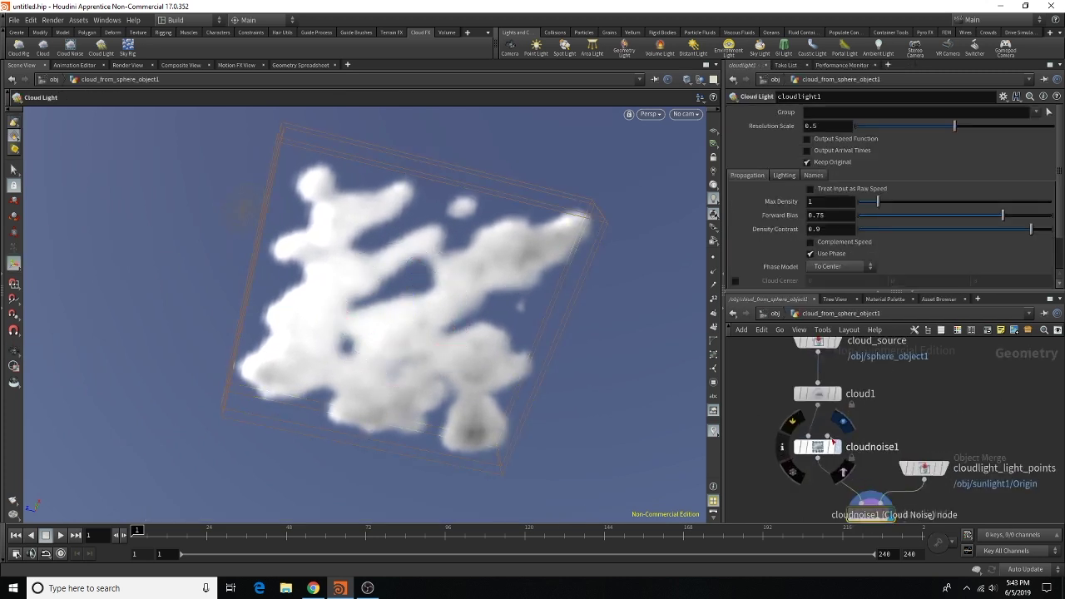
left_click(818, 447)
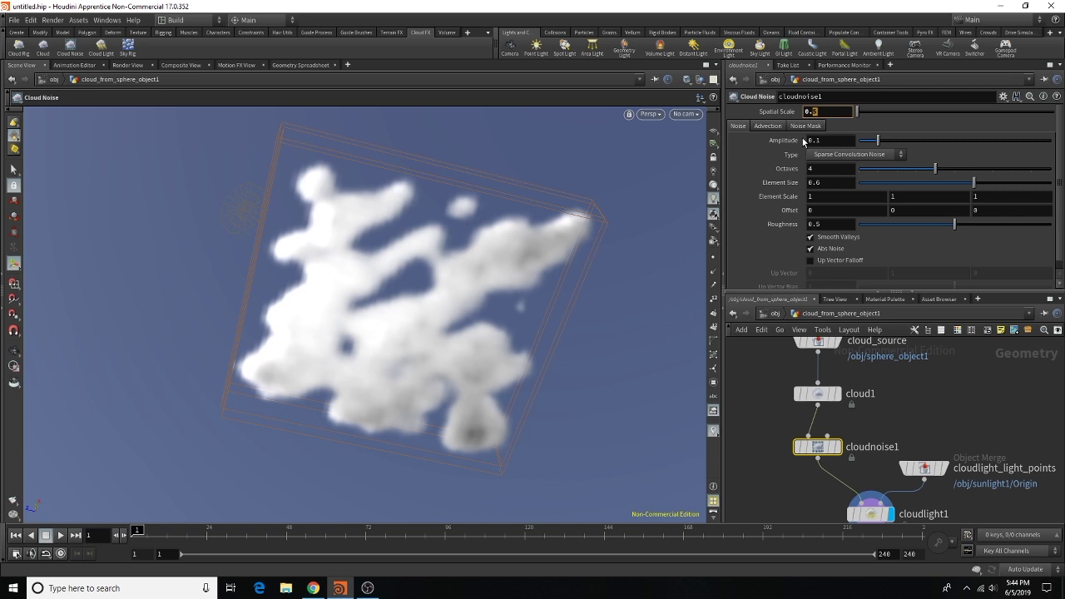
key("Return")
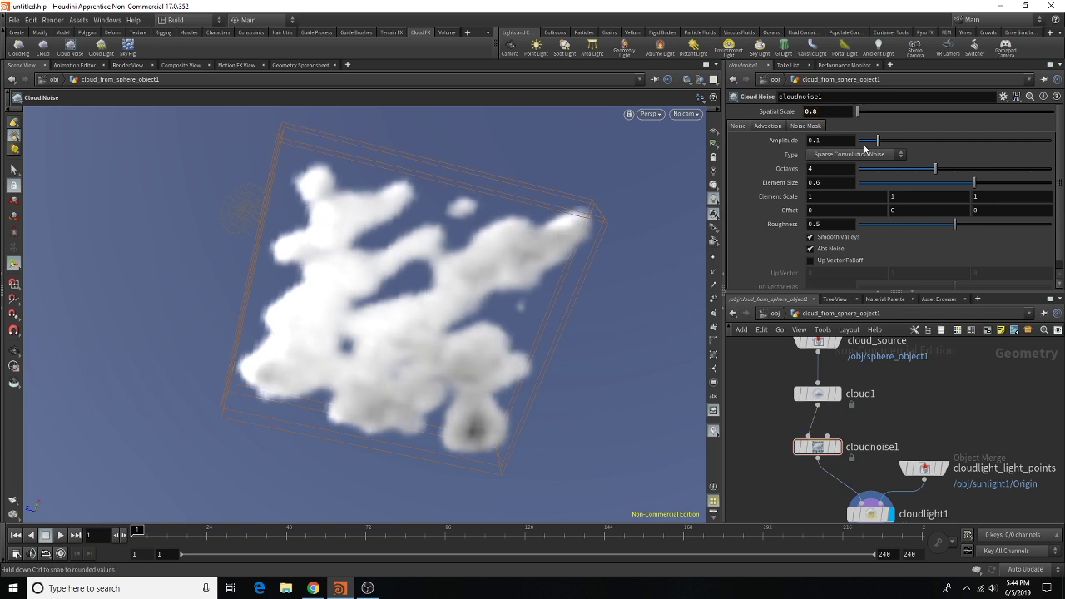
Step: Try a noise Amplitude of 0.3 on cloudnoise1
key("shift+Left")
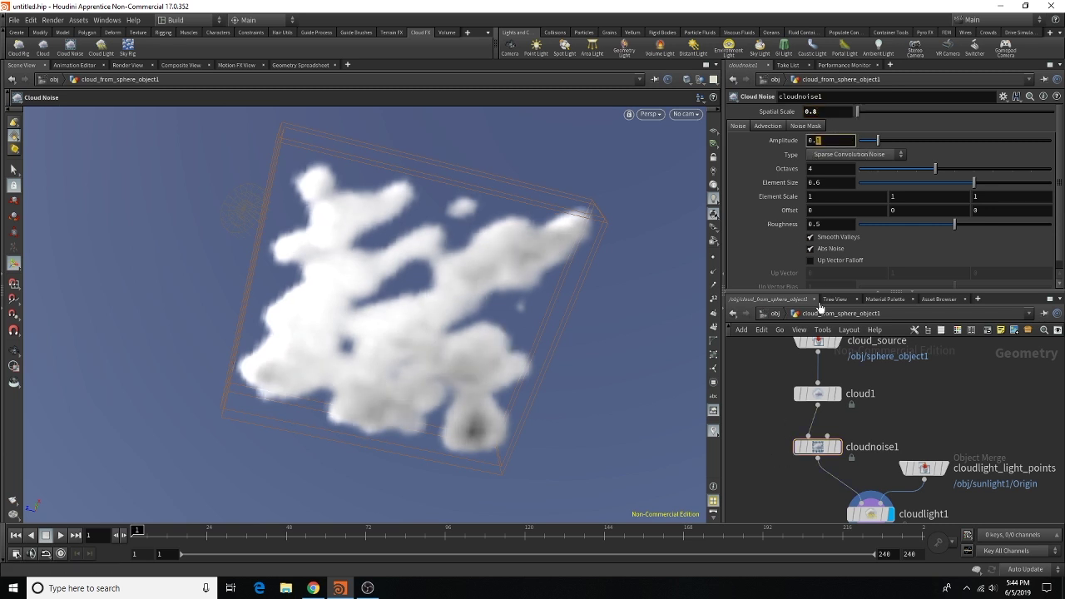
type("3")
key("Return")
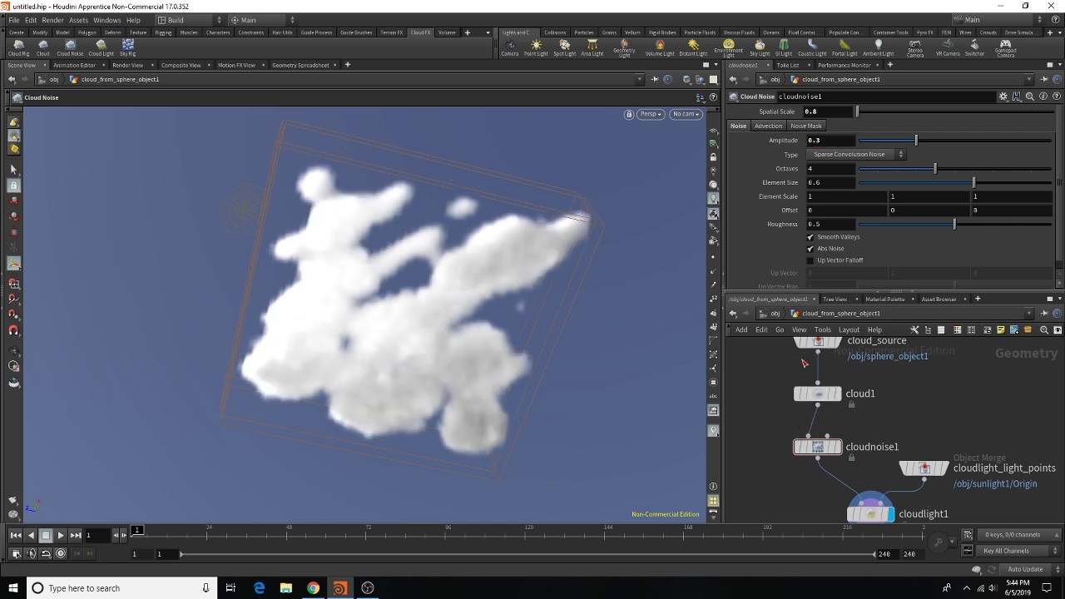
Step: Set the Amplitude of cloudnoise1 to 0.08 and its Octaves to 6
double_click(823, 139)
type("0.08")
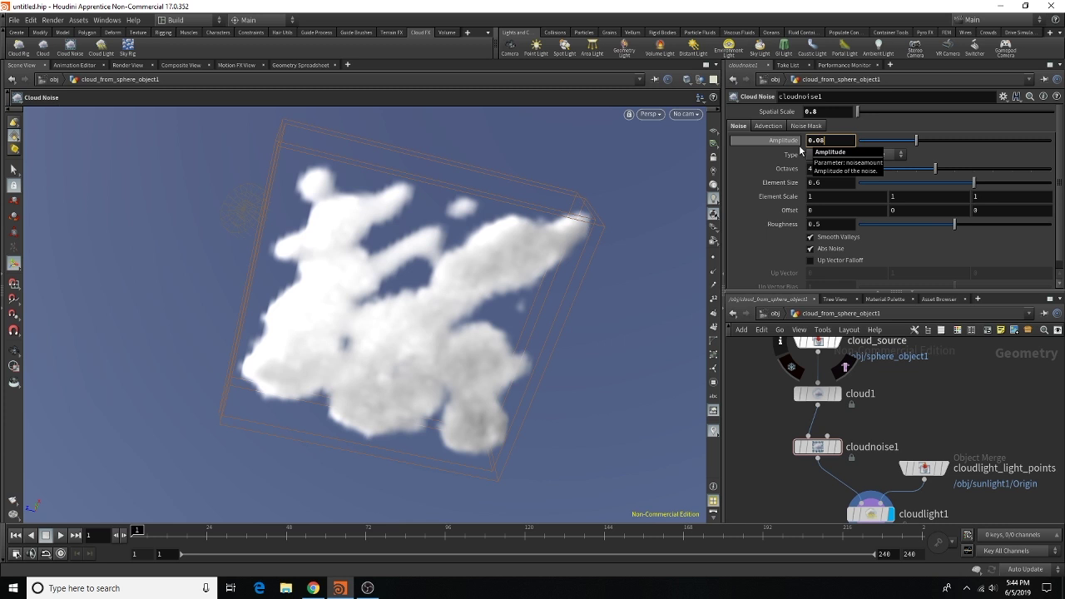
key("Return")
middle_click(787, 168, "ctrl")
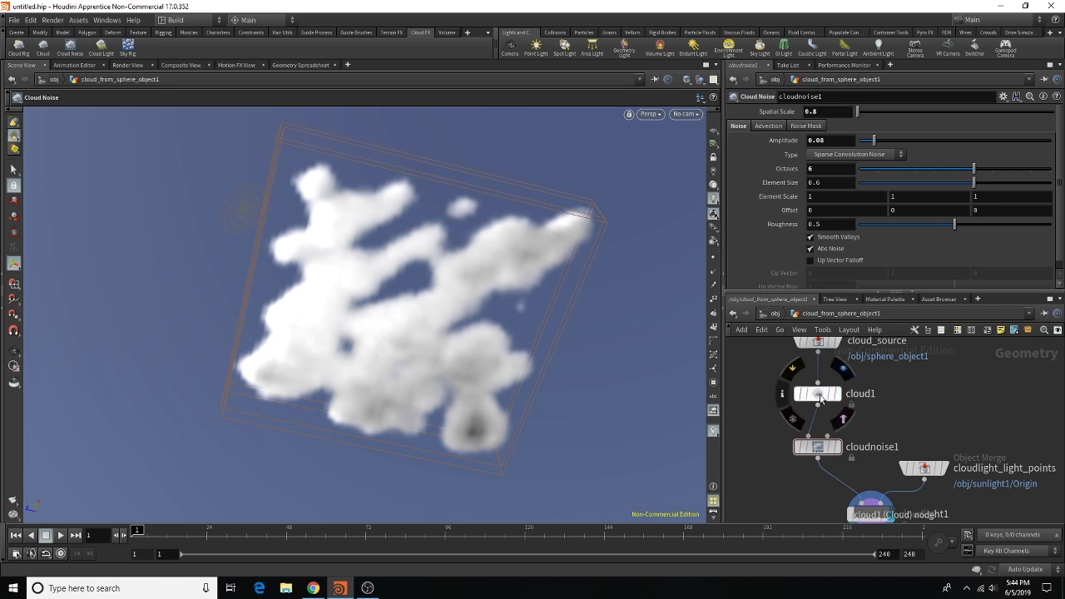
Step: Set the Uniform Sampling Divs of the cloud1 node to 60
left_click(814, 403)
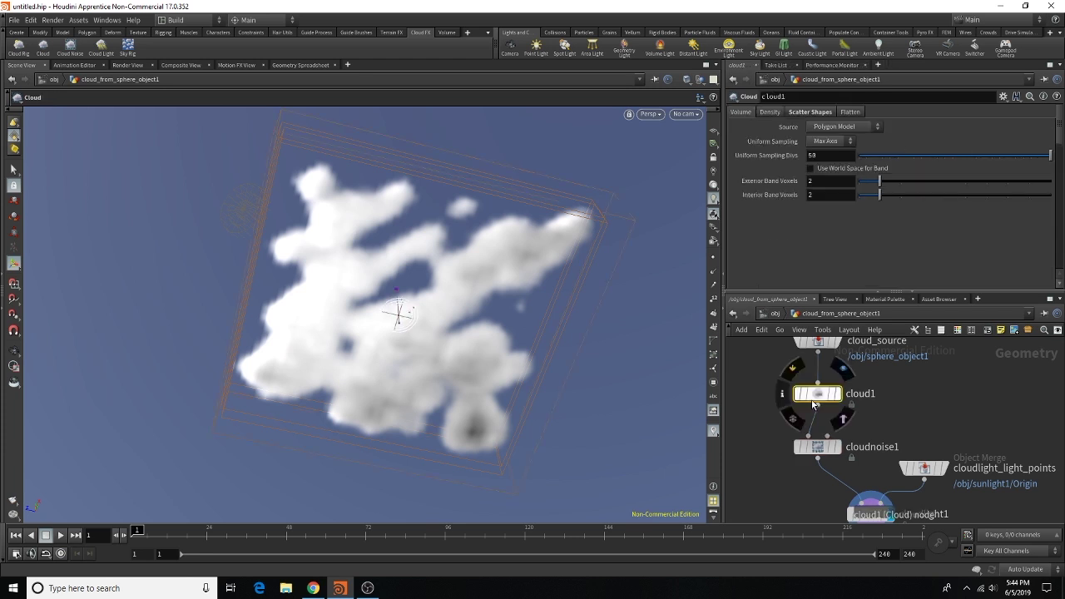
double_click(828, 155)
type("60")
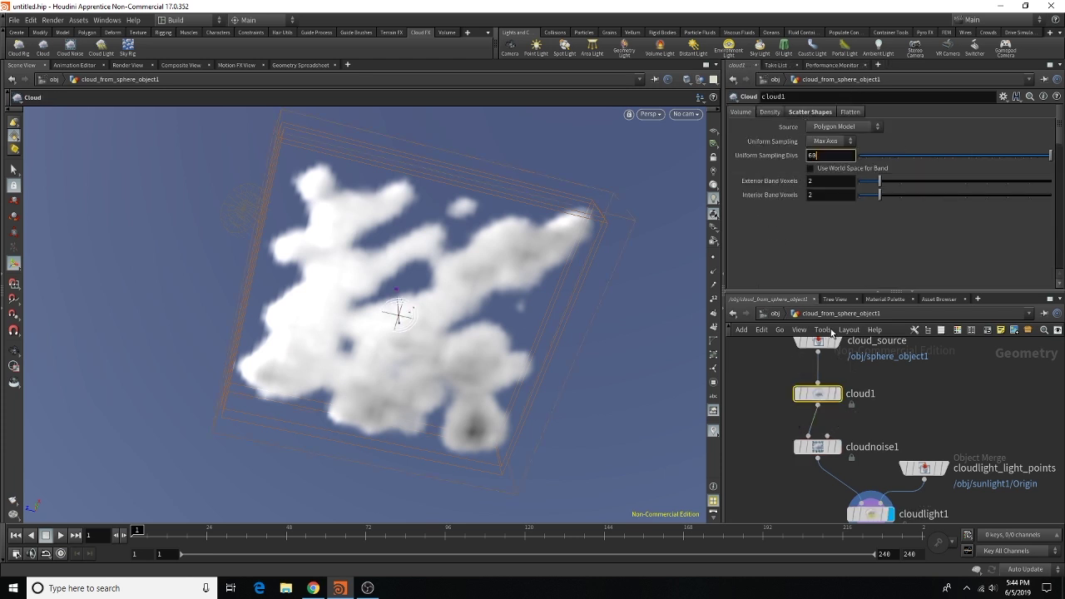
key("Return")
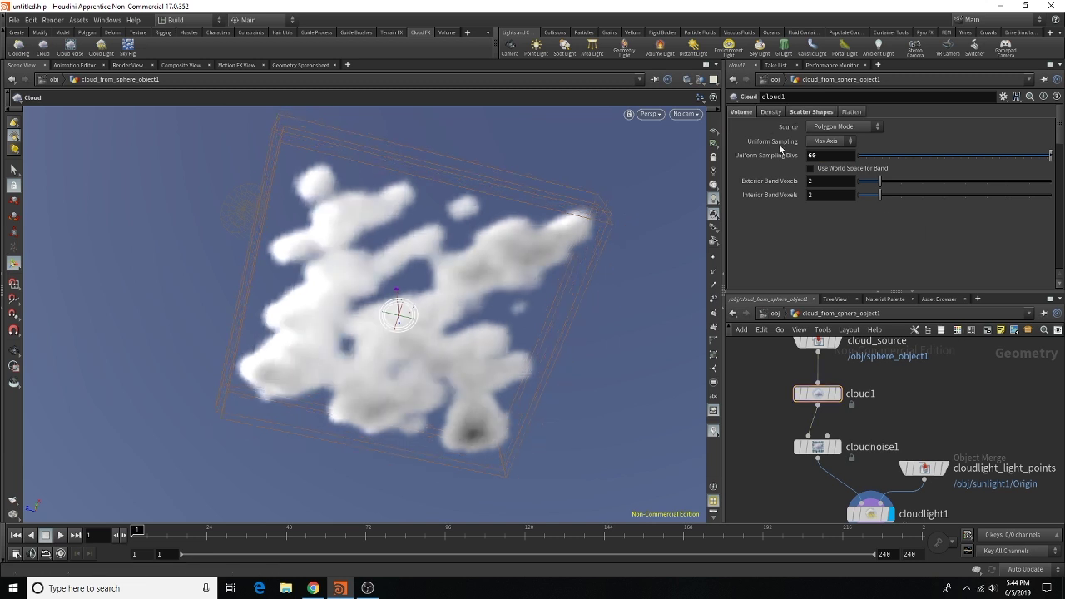
Step: Add three points to cloud1's Density Remap ramp at positions about 0.16, 0.40 and 0.68, with the last two valued about 0.81 and 0.75
left_click(771, 112)
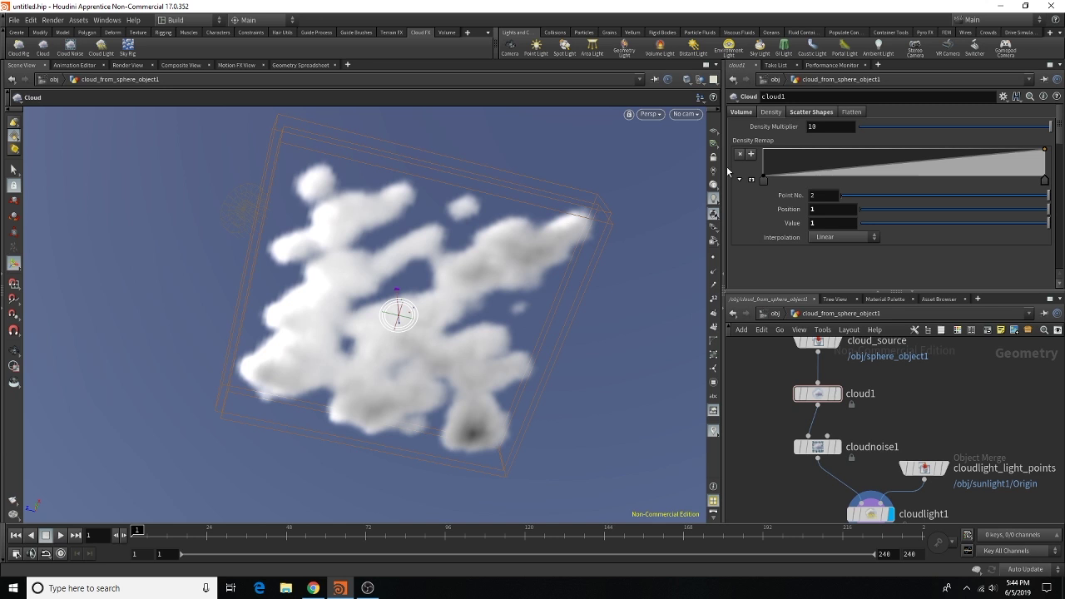
left_click_drag(807, 180, 809, 164)
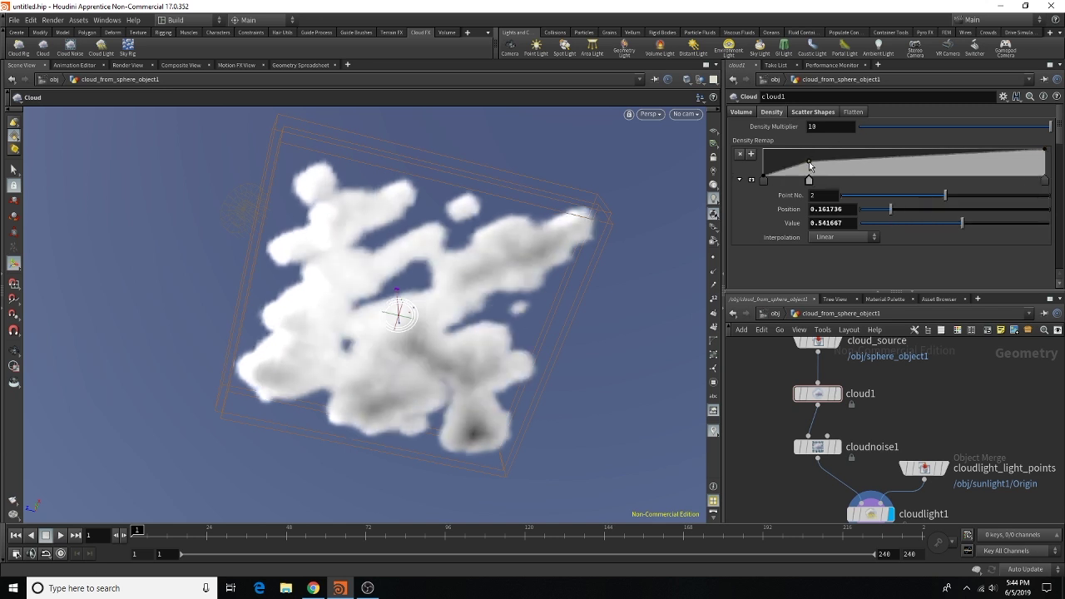
left_click_drag(878, 161, 879, 167)
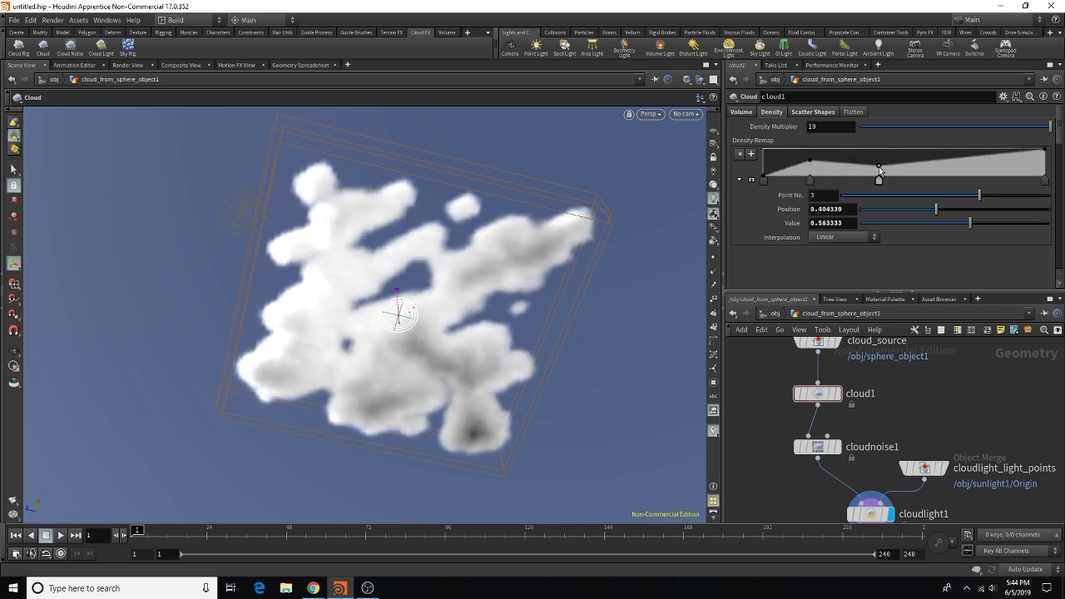
left_click(958, 162)
left_click_drag(958, 164, 960, 168)
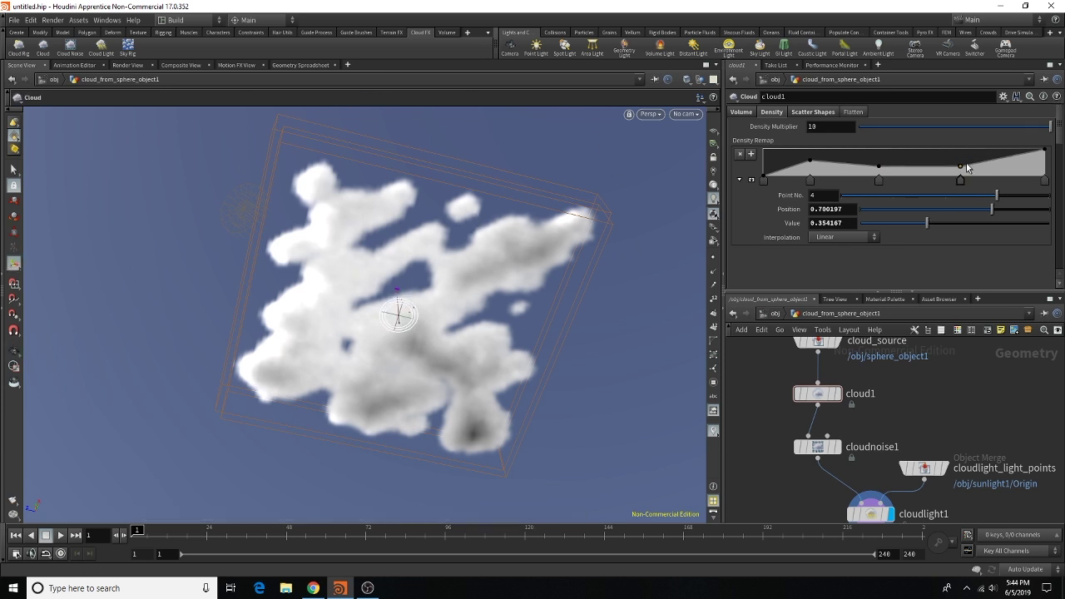
left_click_drag(959, 166, 955, 156)
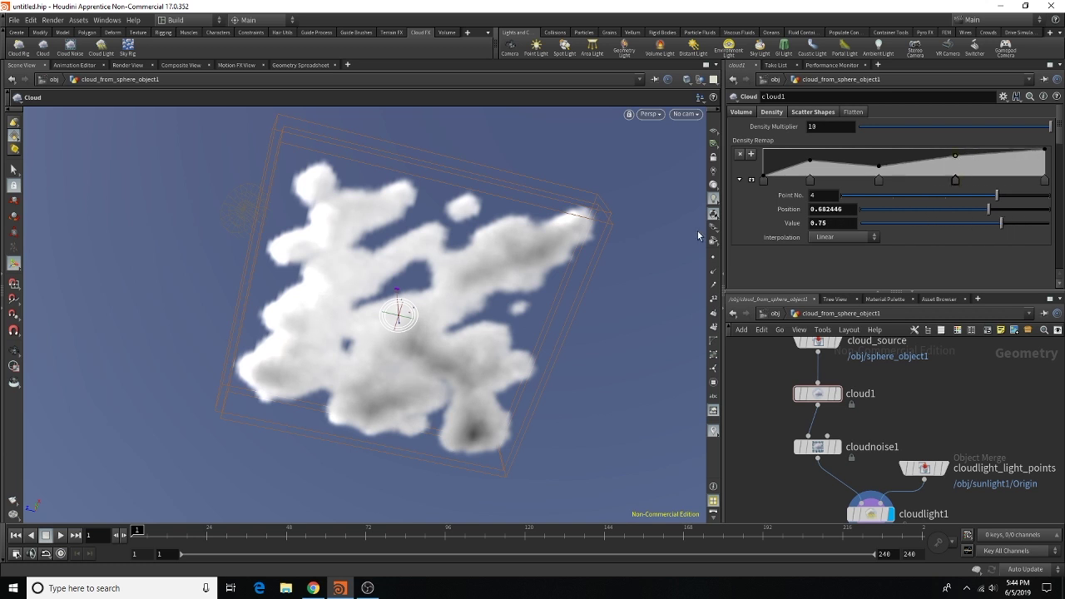
left_click(878, 166)
left_click_drag(878, 162, 875, 155)
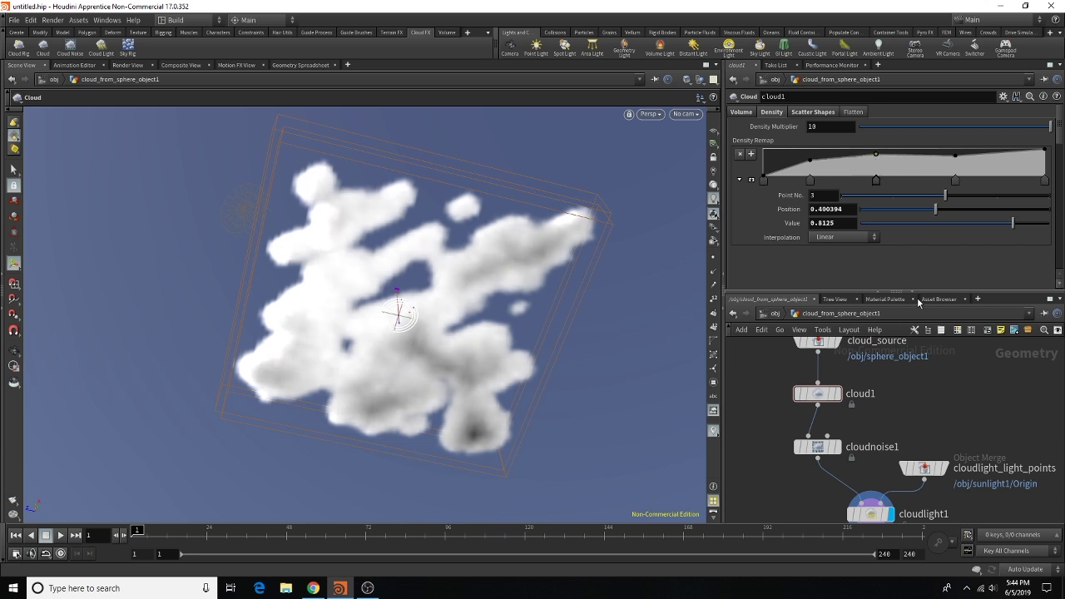
Step: Move cloudnoise1, cloudlight_light_points and cloudlight1 down together to open a gap beneath cloud1 in the network
scroll(838, 402, "down", 3)
scroll(838, 402, "up", 3)
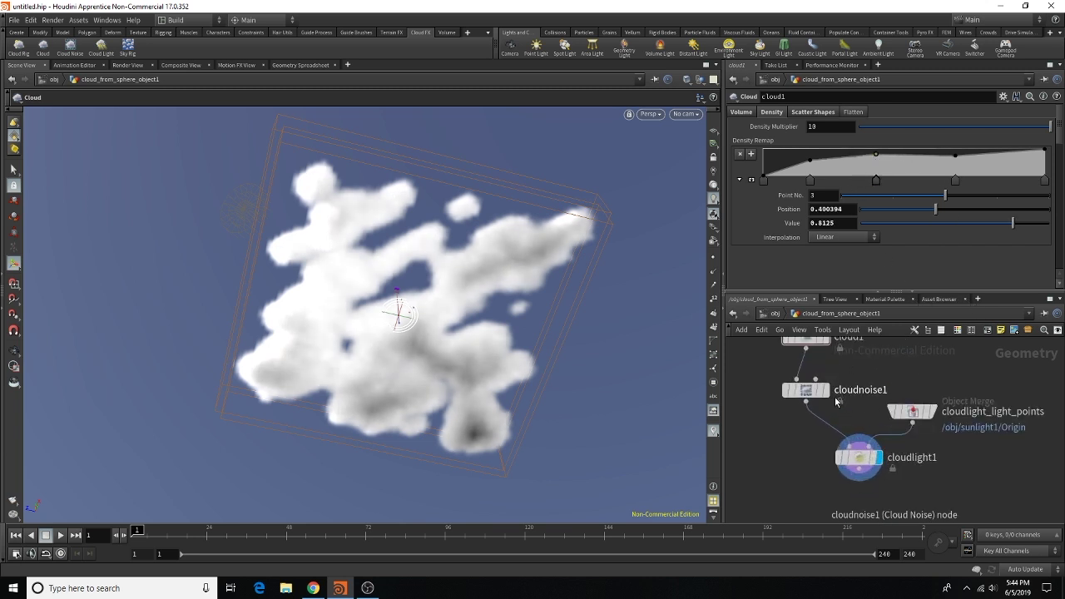
scroll(836, 402, "down", 2)
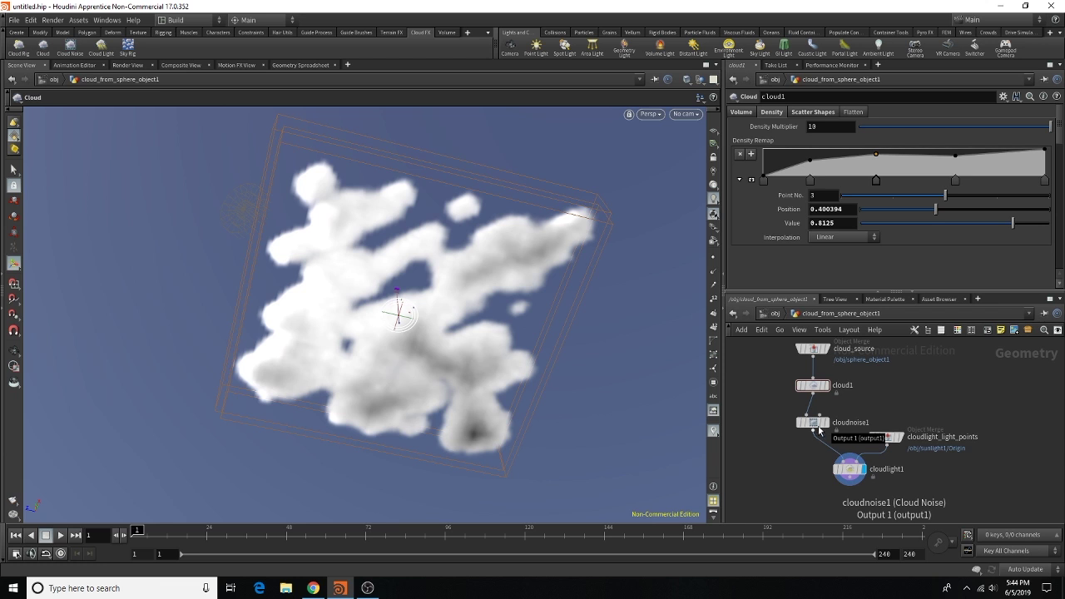
left_click_drag(783, 406, 999, 478)
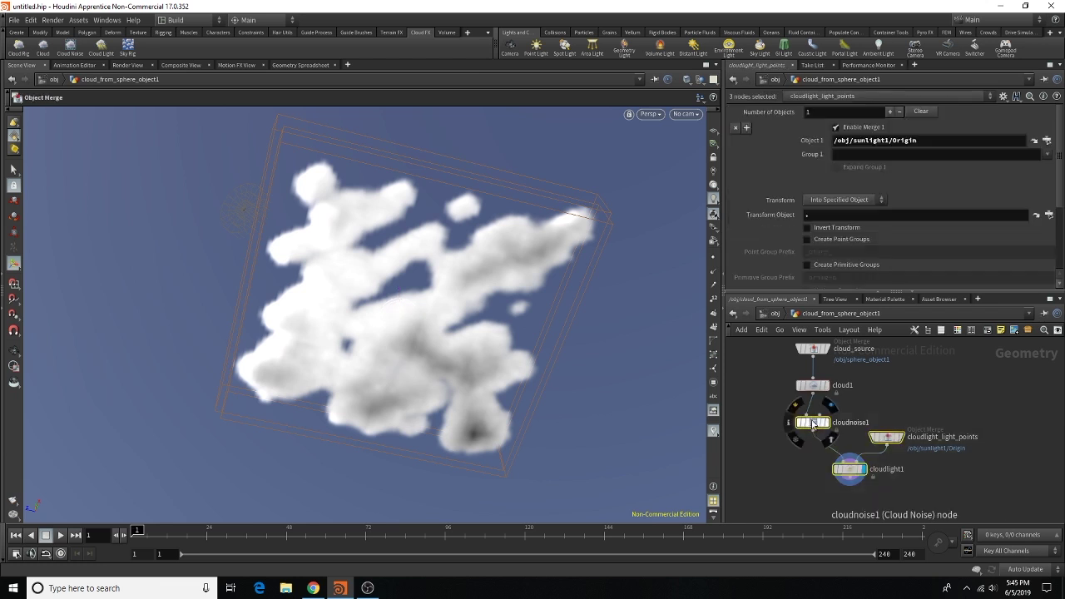
left_click_drag(813, 425, 813, 446)
left_click(875, 420)
Step: Add a Volume VOP node between cloud1 and cloudnoise1
scroll(815, 391, "up", 2)
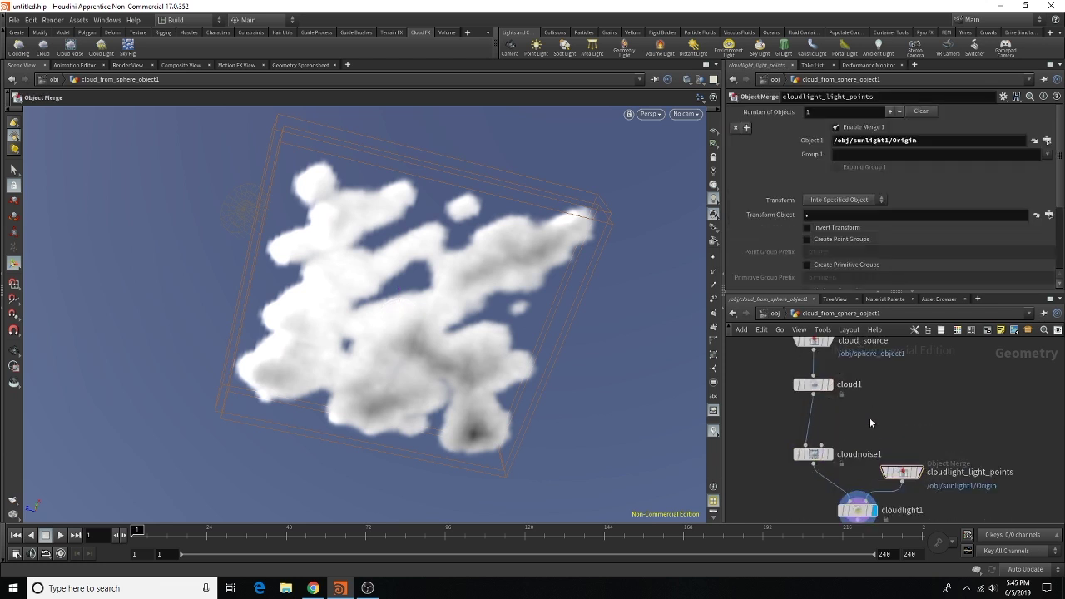
key("Tab")
type("volu")
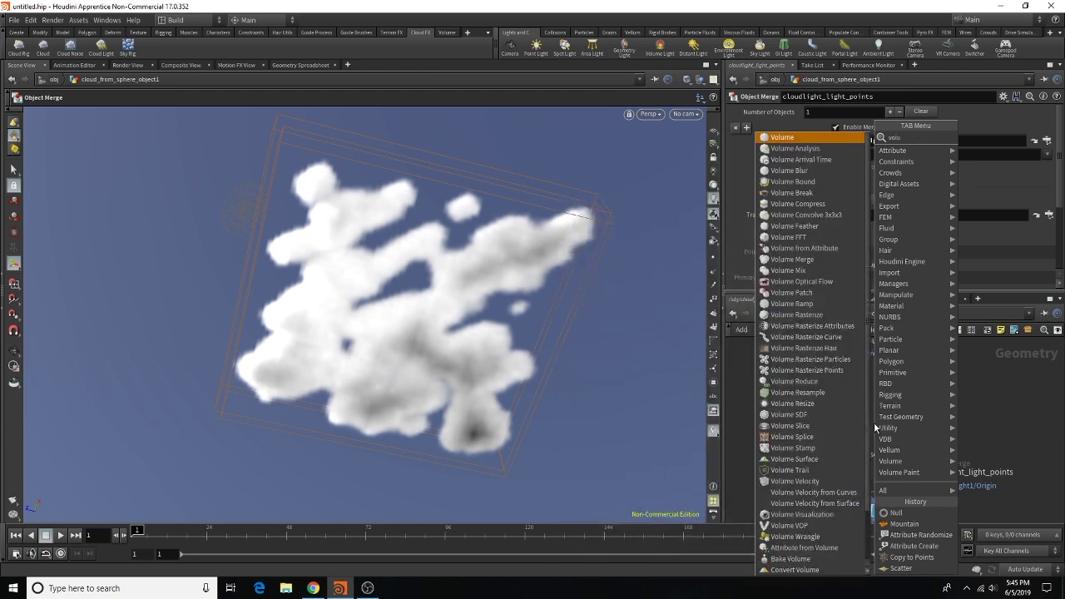
type("me v")
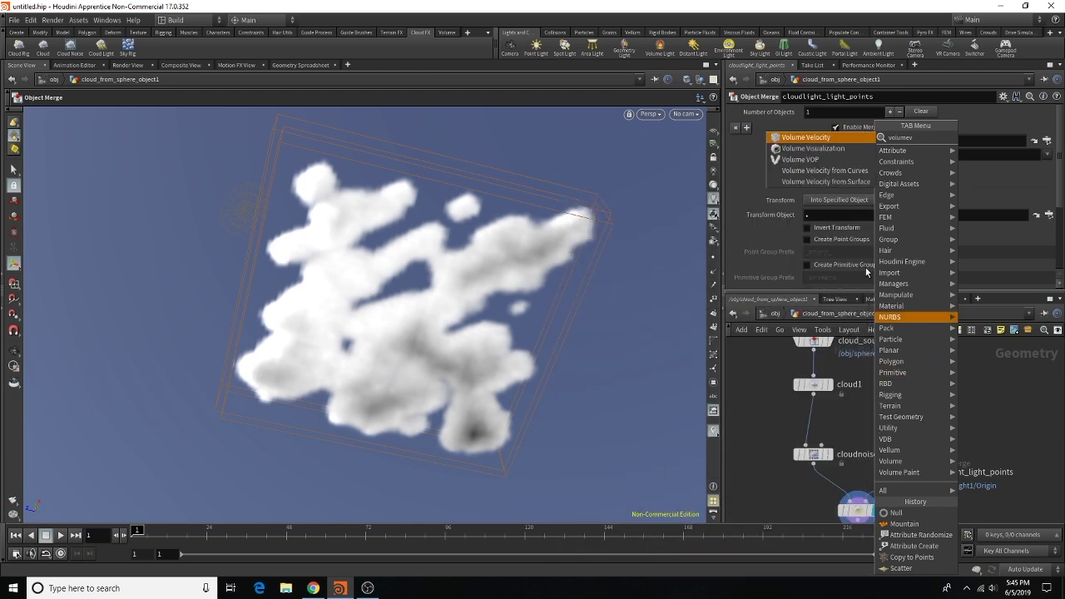
key("Return")
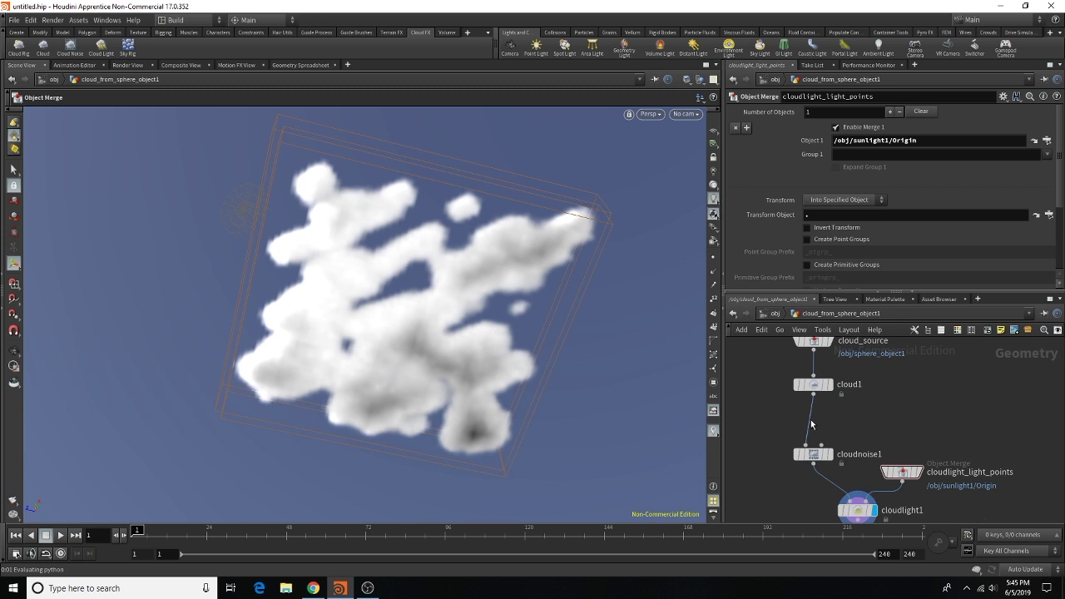
left_click(804, 425)
Step: Enter the Volume VOP network and spread its global parameters and output nodes apart to make room between them
double_click(793, 424)
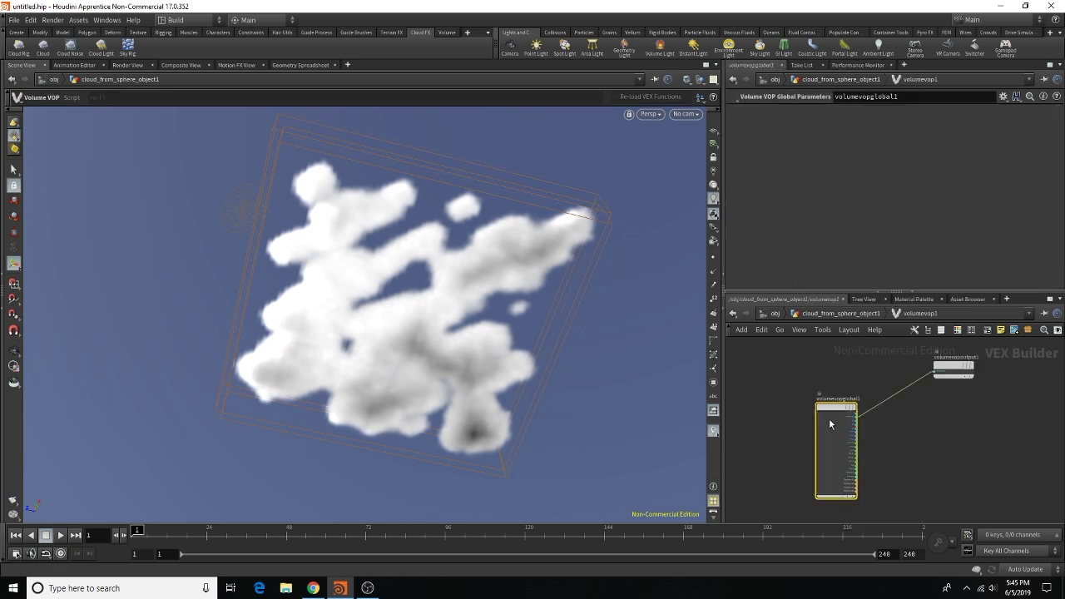
left_click_drag(829, 402, 782, 365)
scroll(794, 366, "up", 3)
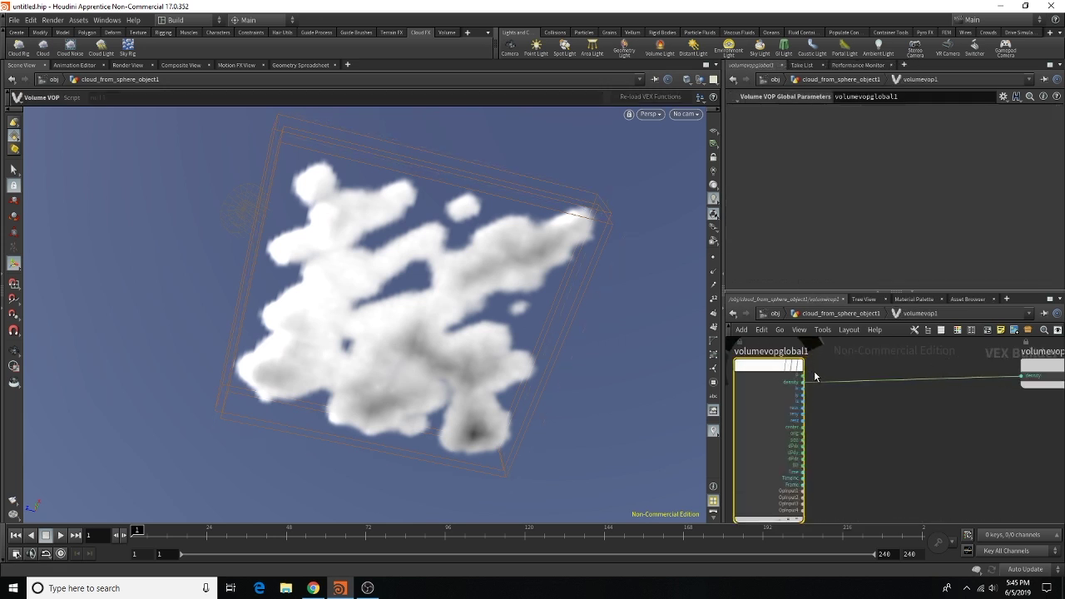
scroll(762, 404, "down", 3)
scroll(832, 397, "up", 4)
scroll(832, 397, "down", 2)
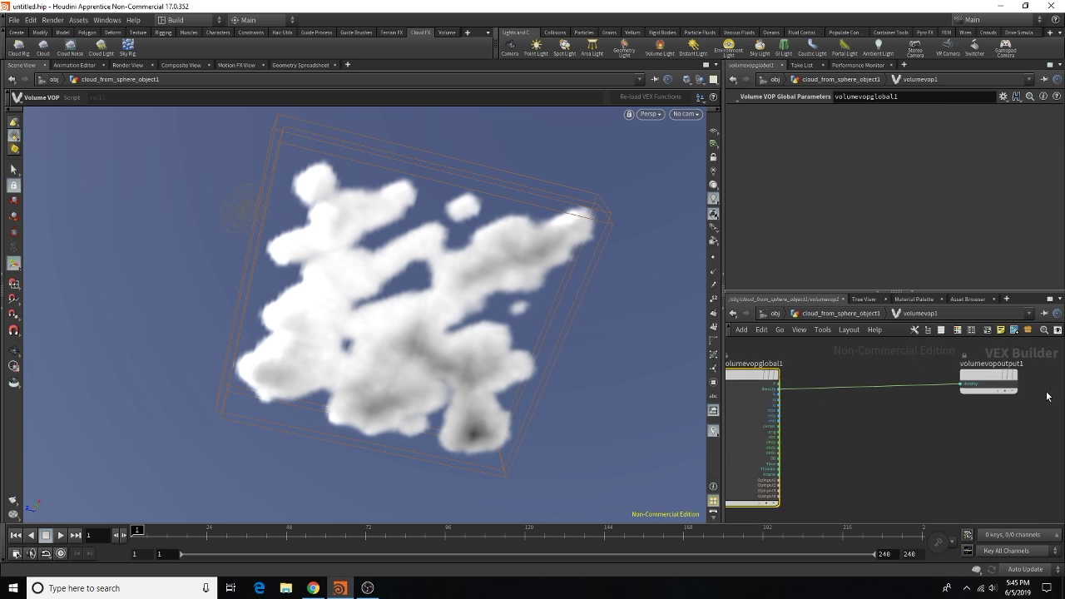
left_click_drag(988, 378, 1009, 377)
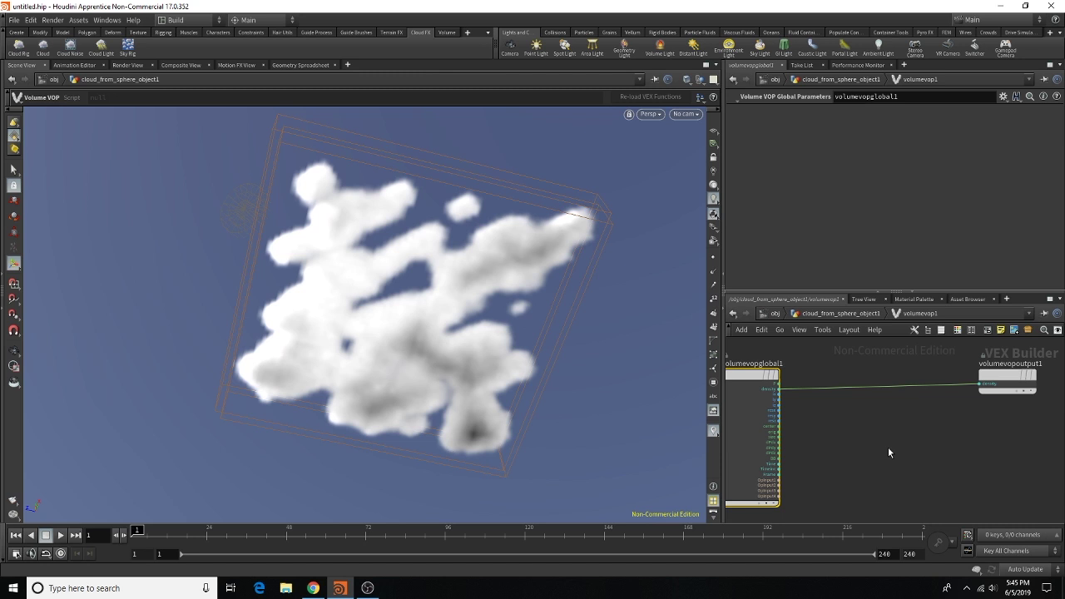
Step: Add a Curl Noise node between the global parameters and output nodes of the Volume VOP network
key("Tab")
type("cur")
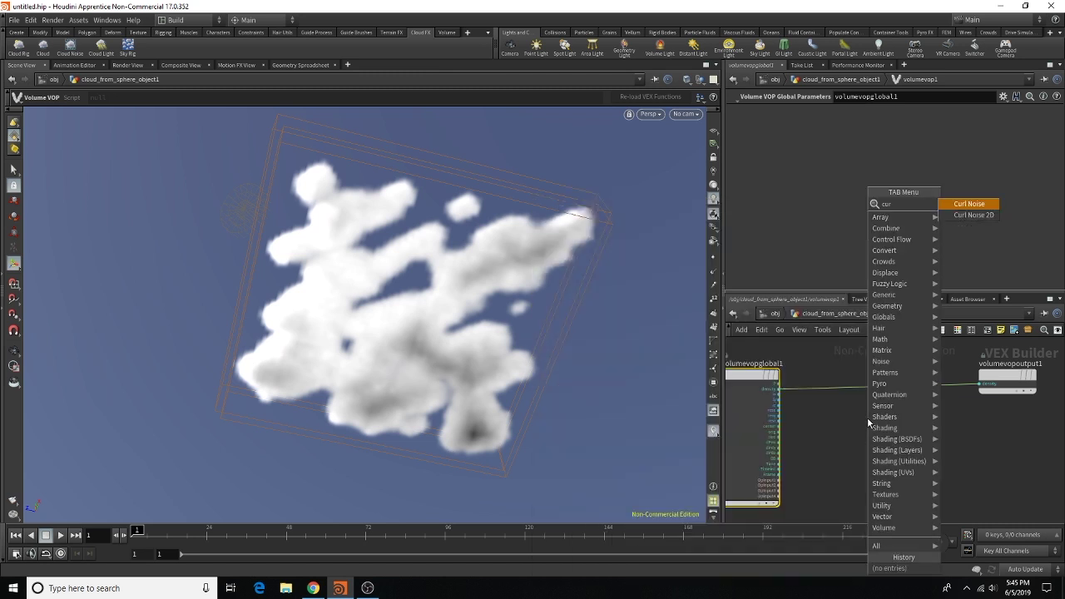
key("Return")
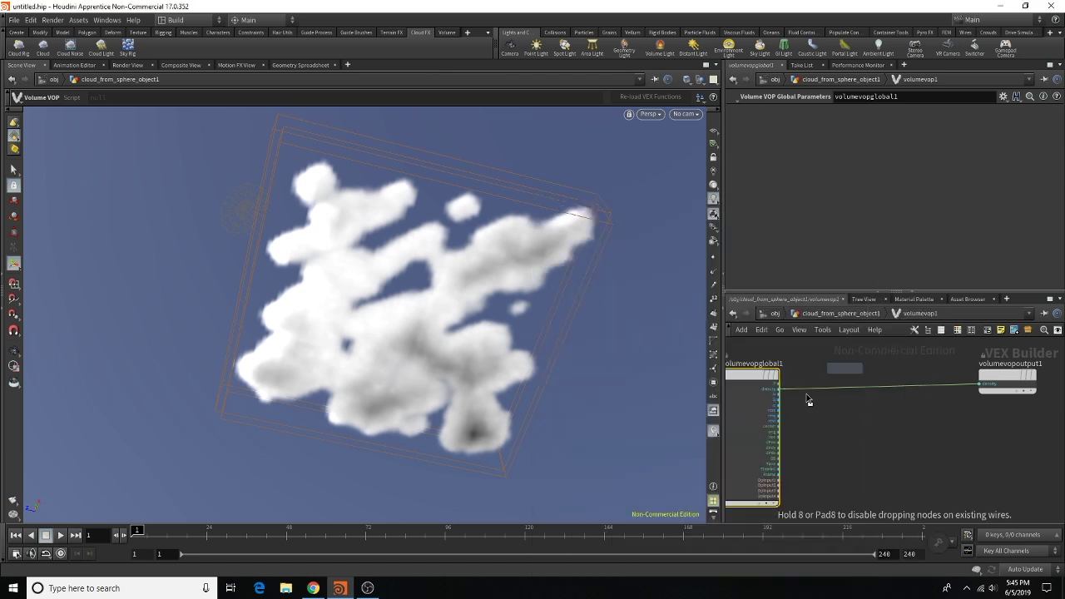
left_click(851, 370)
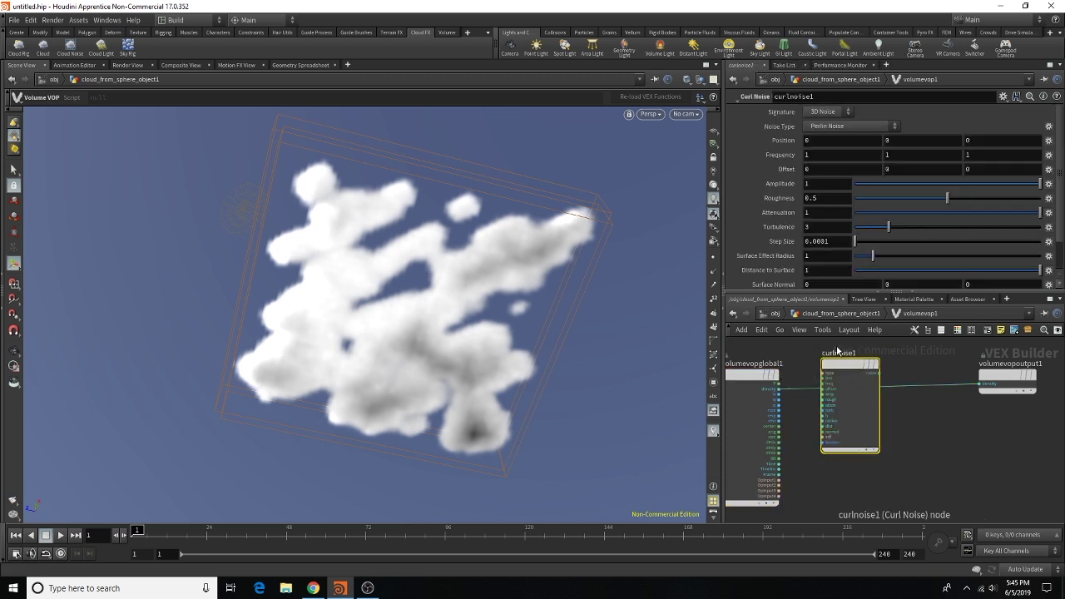
Step: Wire the global P output into the curl noise's pos input and its noise output into the output node's density
scroll(838, 351, "up", 3)
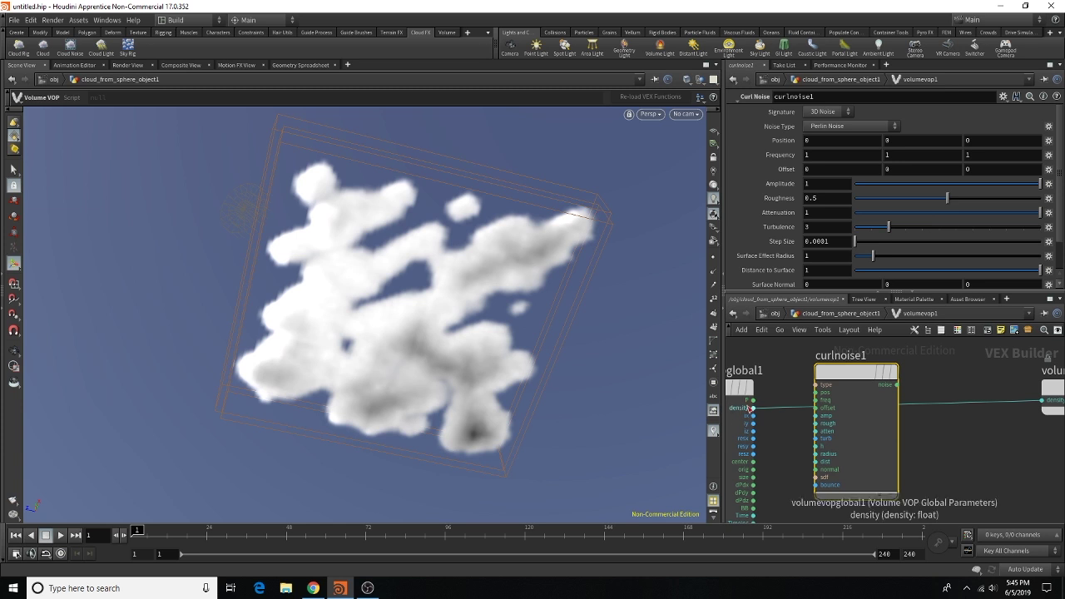
left_click_drag(757, 405, 816, 392)
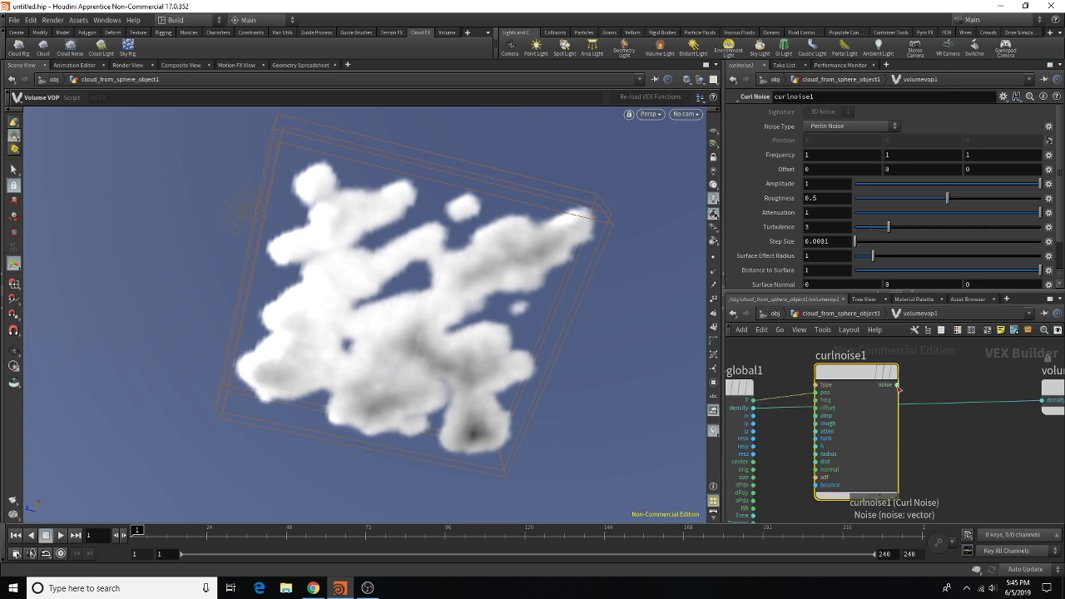
left_click_drag(897, 385, 1043, 400)
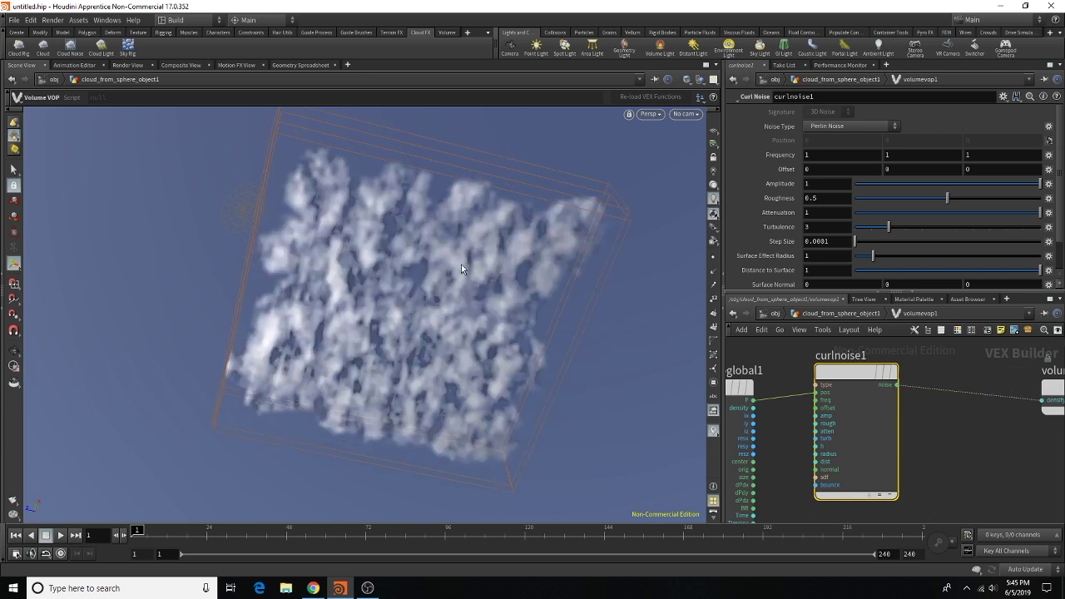
Step: Set the timeline's end frame to 72
key("Escape")
left_click_drag(427, 257, 491, 275)
left_click(911, 554)
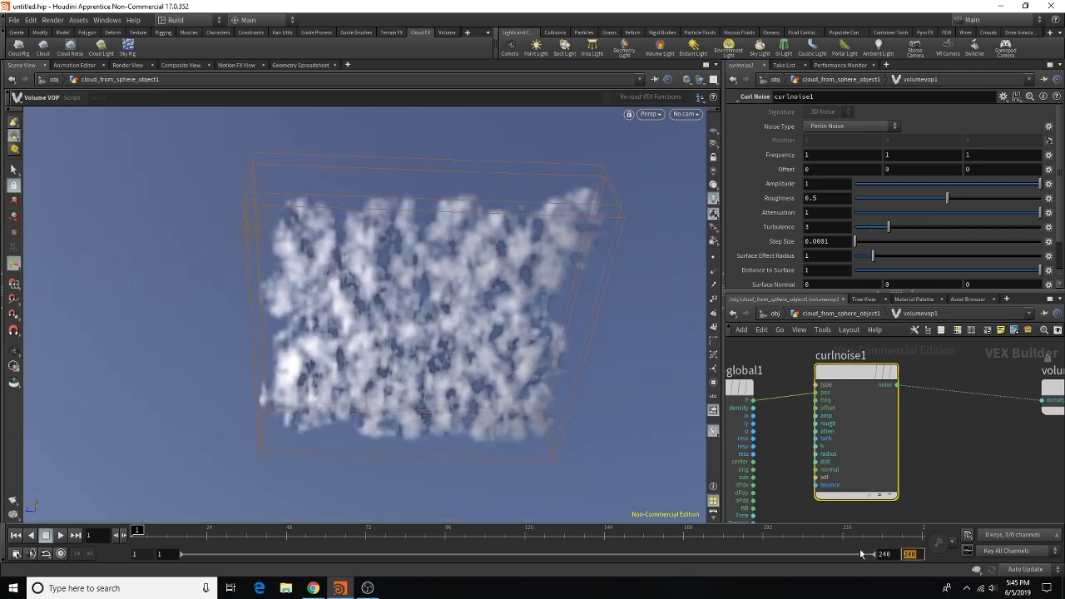
type("72")
key("Return")
Step: Promote the curl noise's attenuation input to a parameter of the Volume VOP and return to the cloud_from_sphere_object1 network
scroll(819, 406, "up", 4)
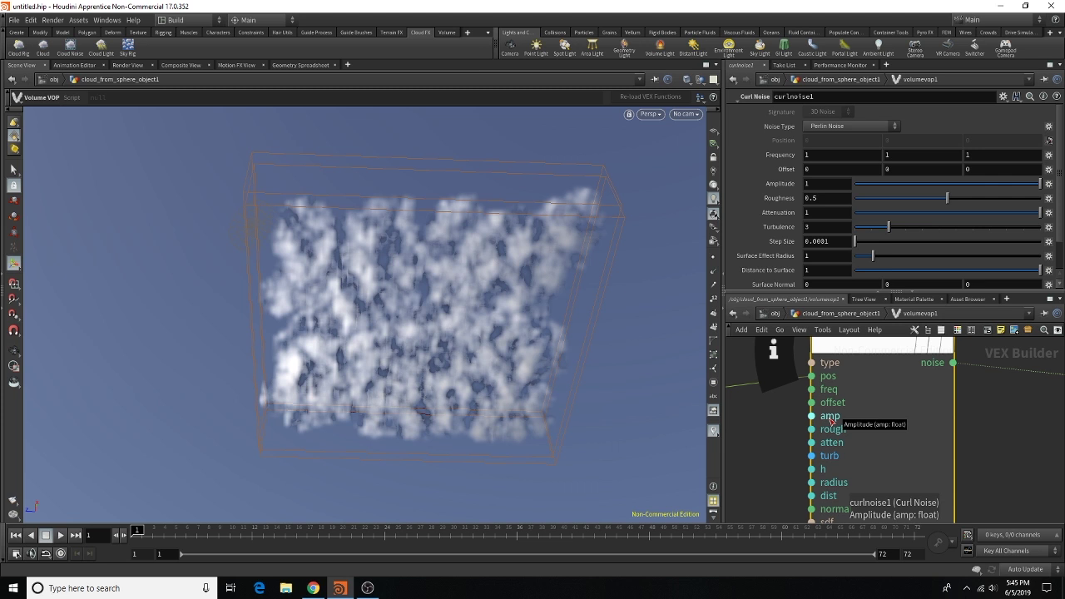
right_click(830, 414)
left_click(849, 384)
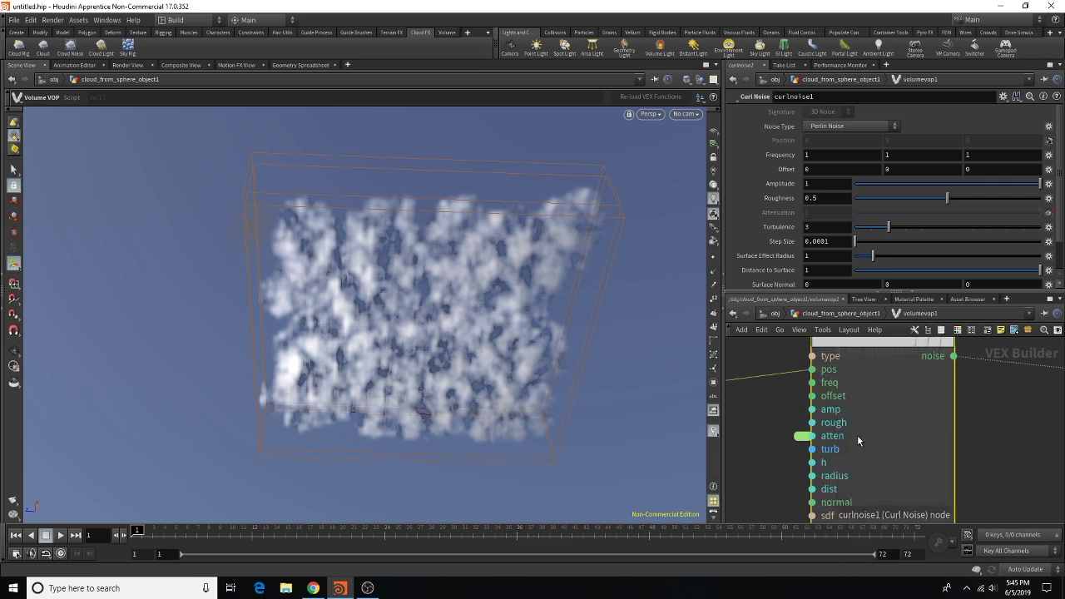
left_click(836, 314)
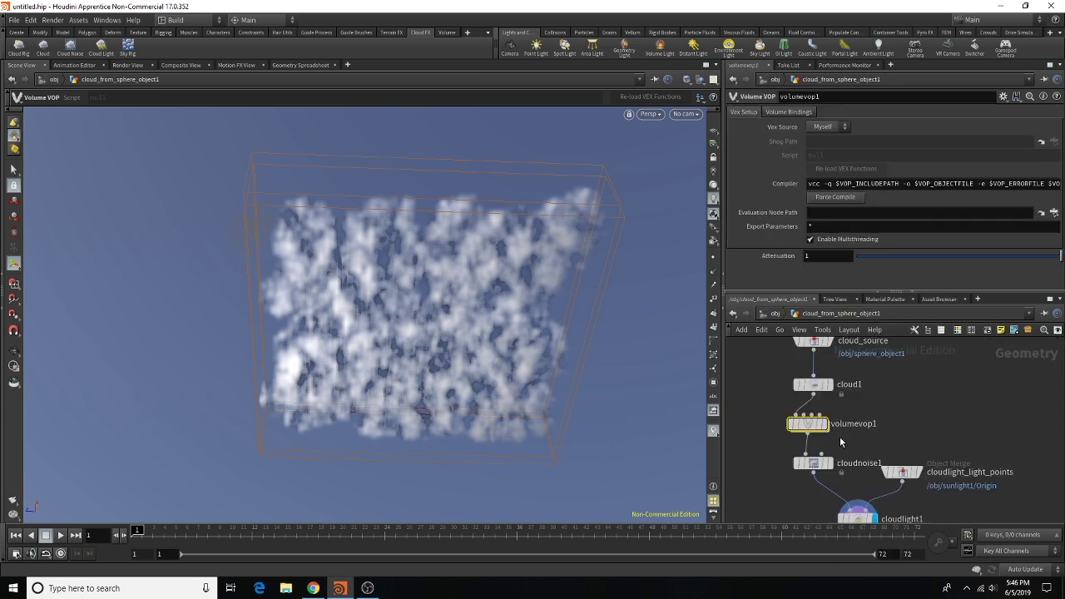
Step: Try different Attenuation values on volumevop1, settle on 0.051 and keyframe it at frame 1
left_click(896, 256)
left_click(983, 259)
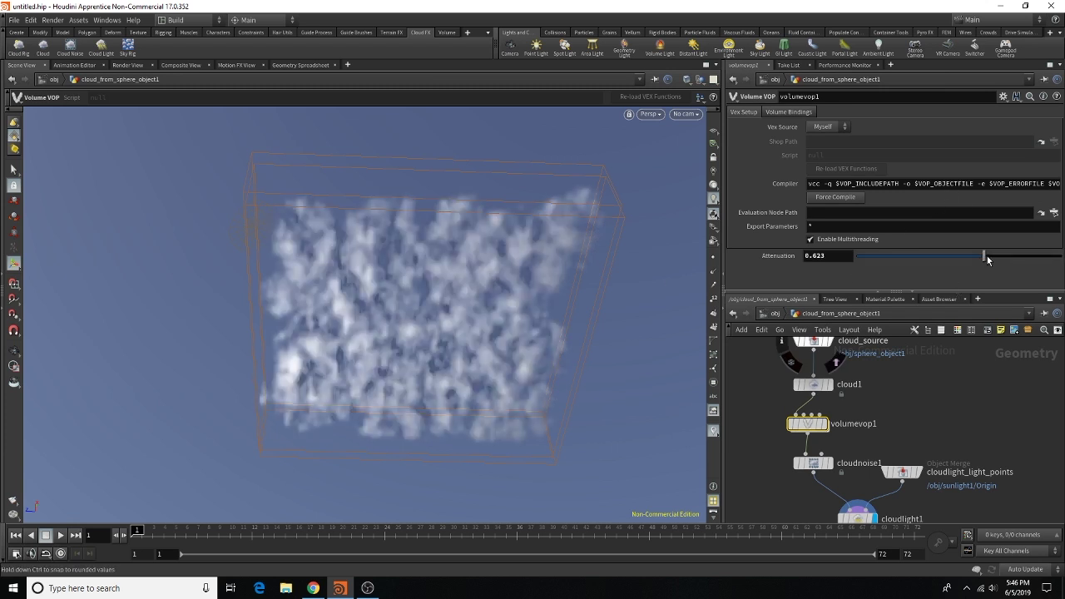
left_click(875, 258)
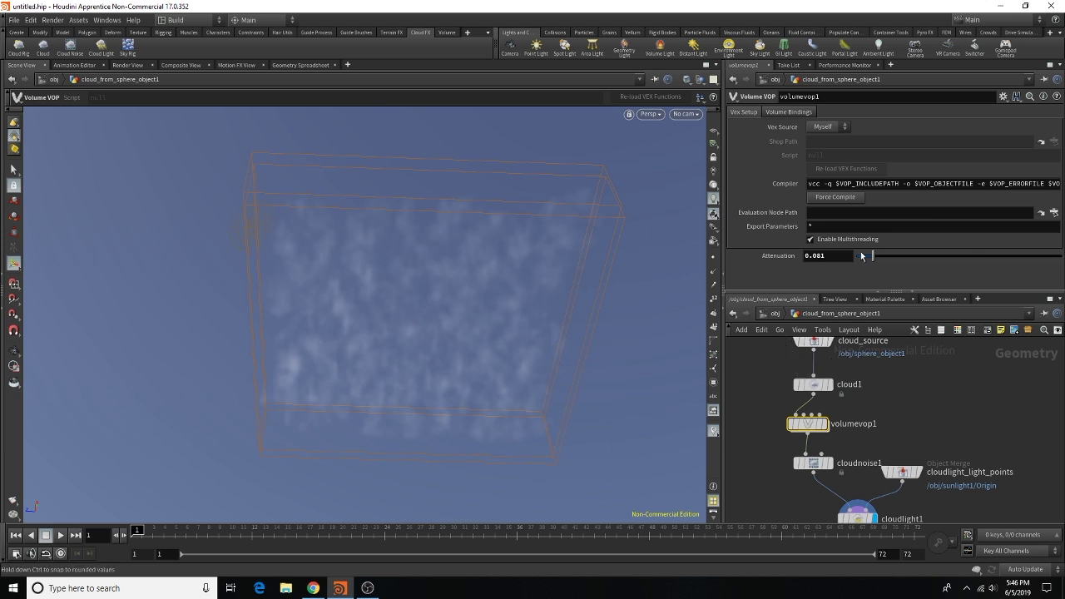
left_click(862, 256)
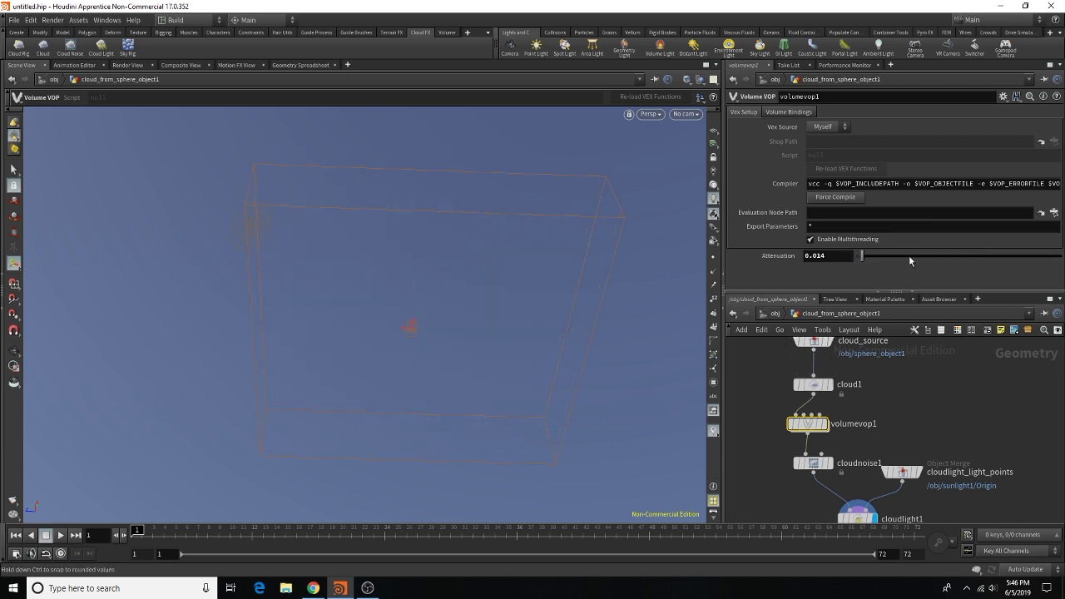
left_click_drag(909, 256, 1061, 256)
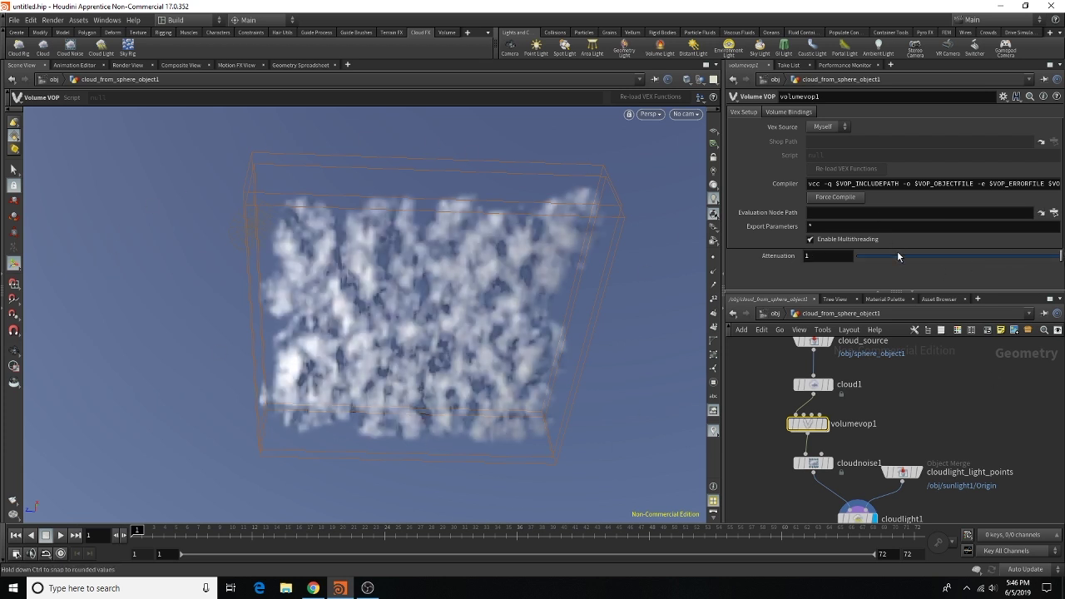
left_click(867, 255)
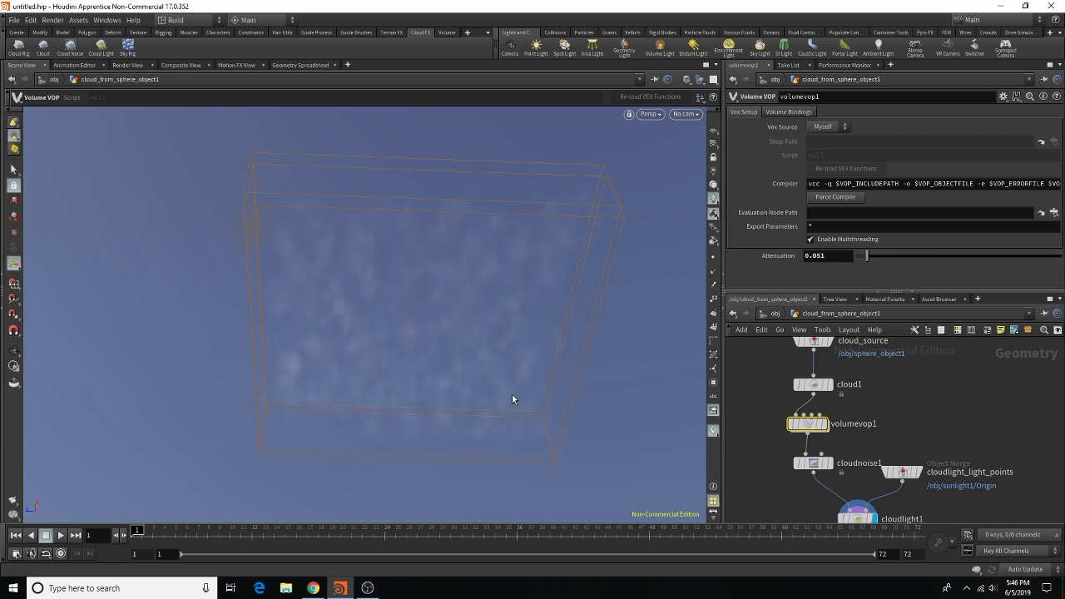
left_click(825, 256, "alt")
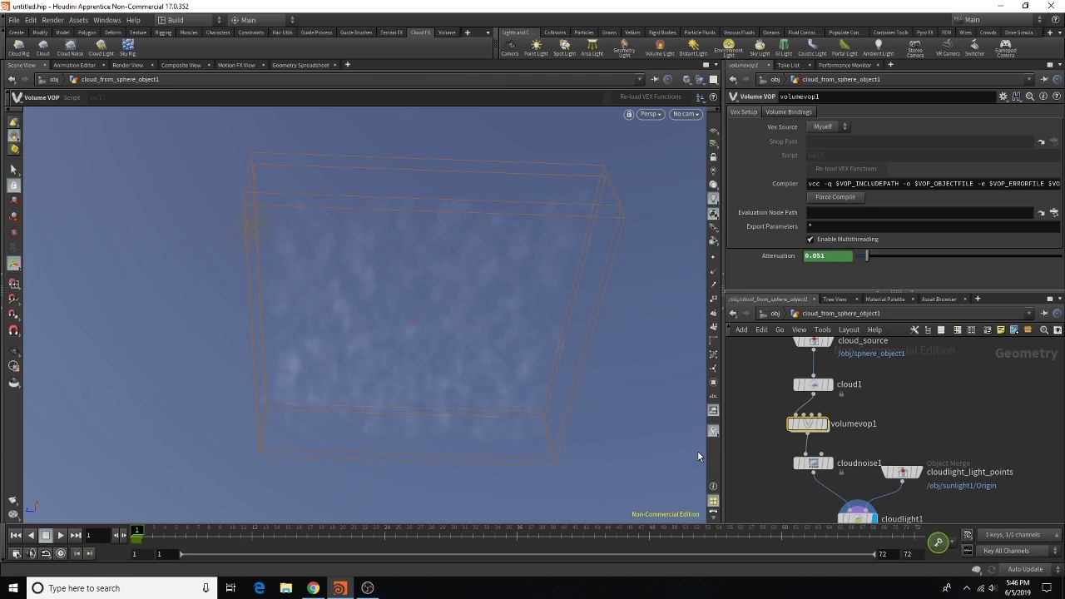
Step: Set volumevop1's Attenuation to 0.924 at frame 60 and keyframe it
left_click(914, 531)
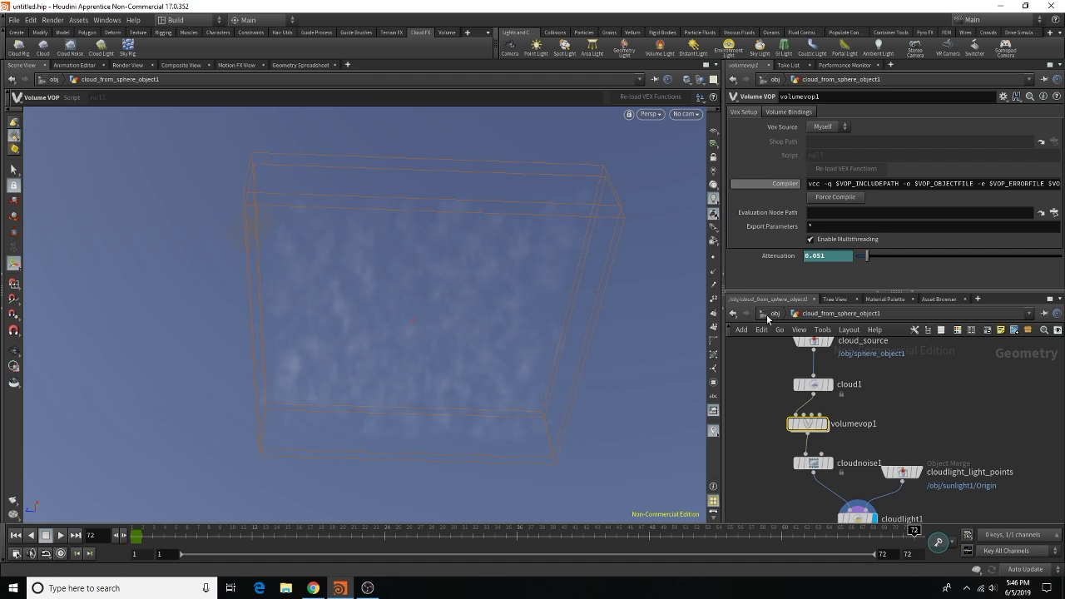
left_click(784, 541)
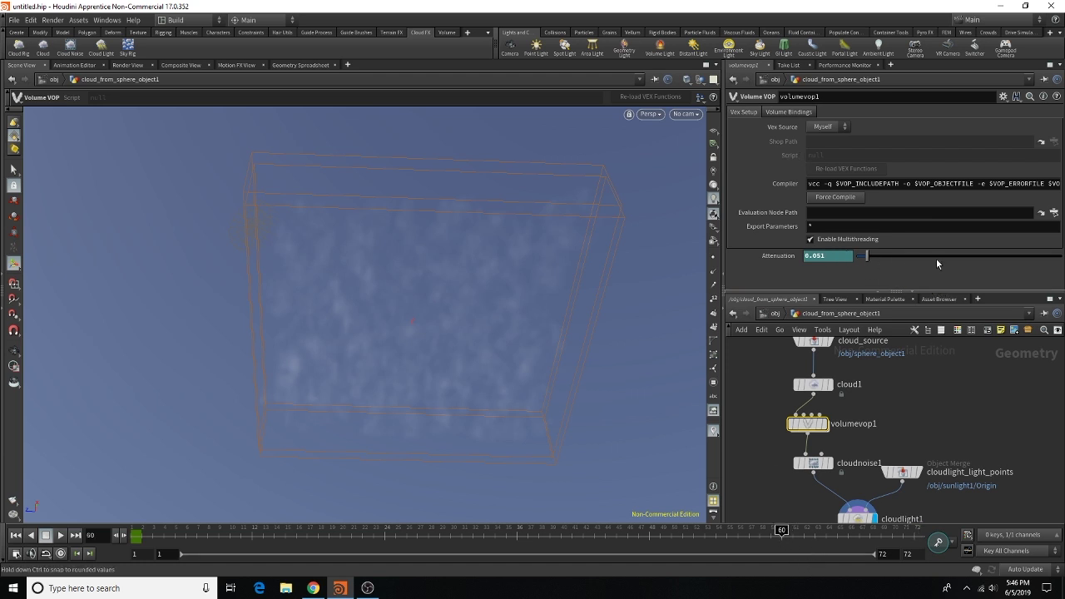
left_click(1046, 257)
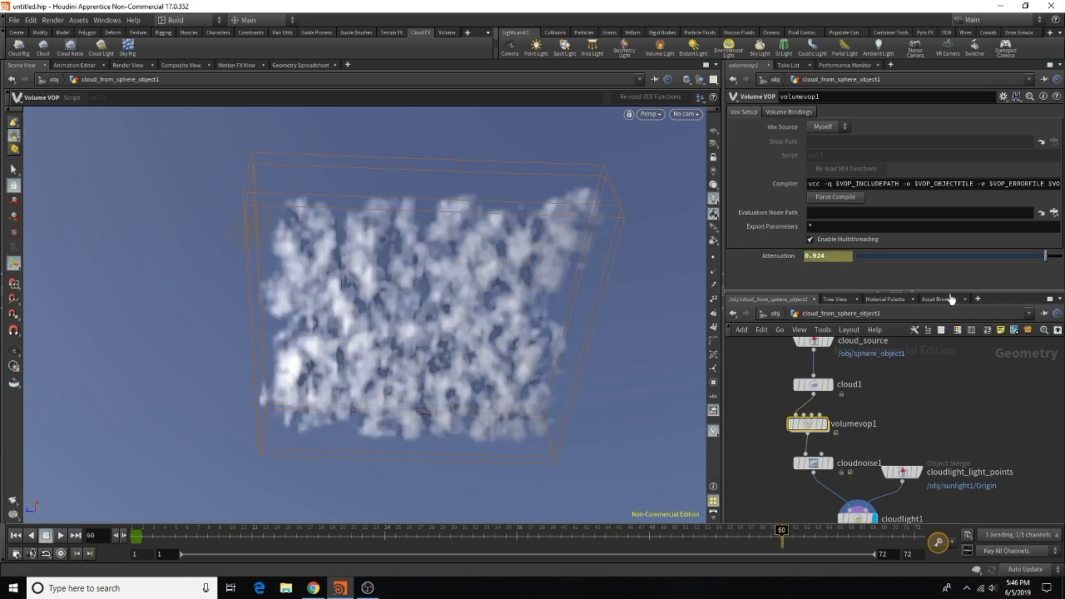
left_click(823, 256, "alt")
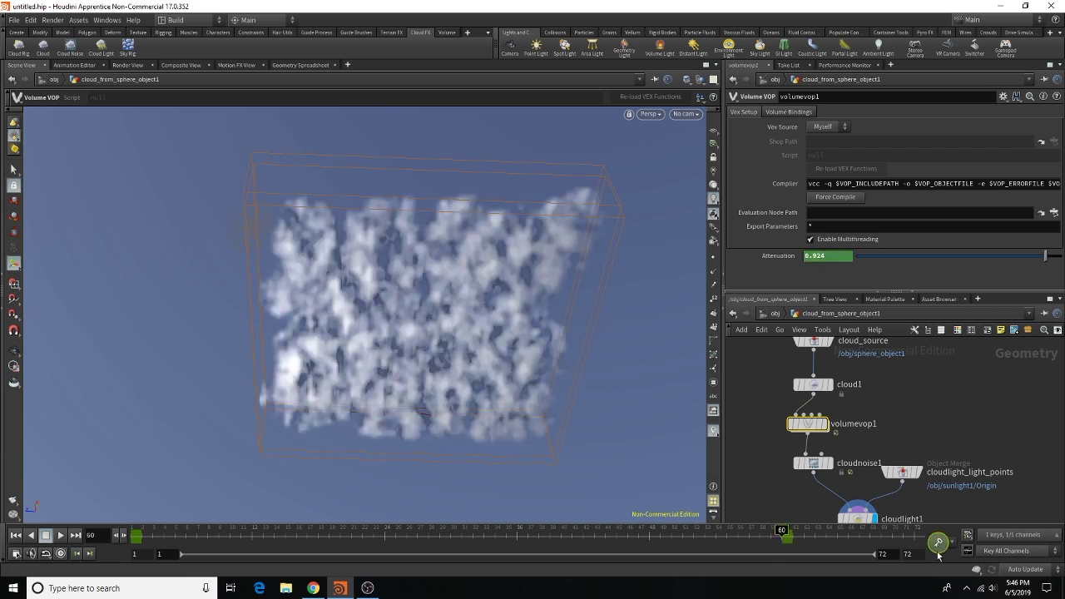
Step: Set volumevop1's Attenuation to 0.629 at frame 72 and keyframe it
left_click(913, 530)
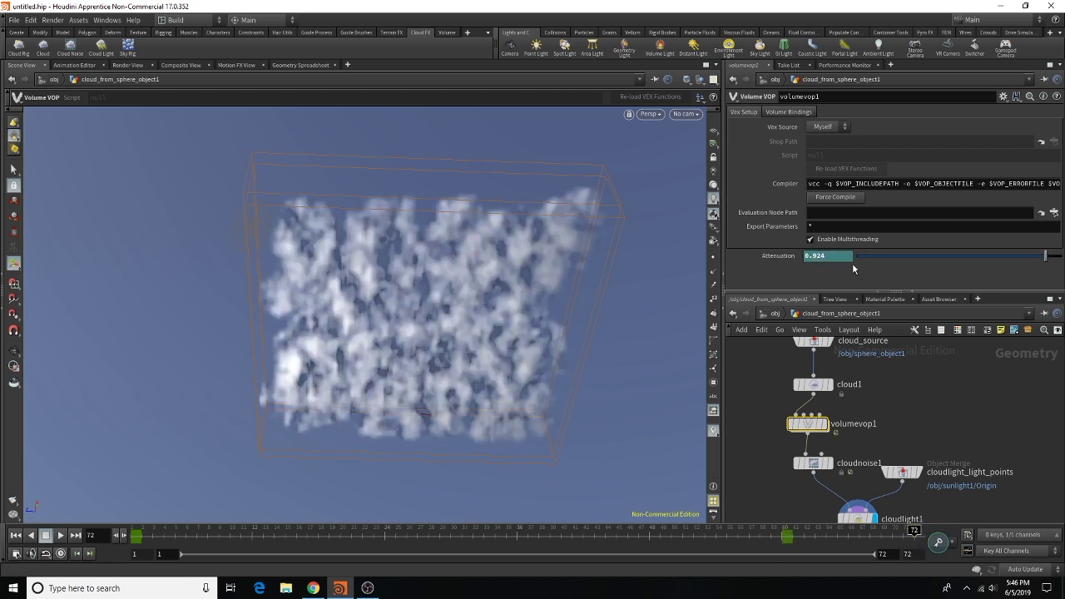
left_click(987, 257)
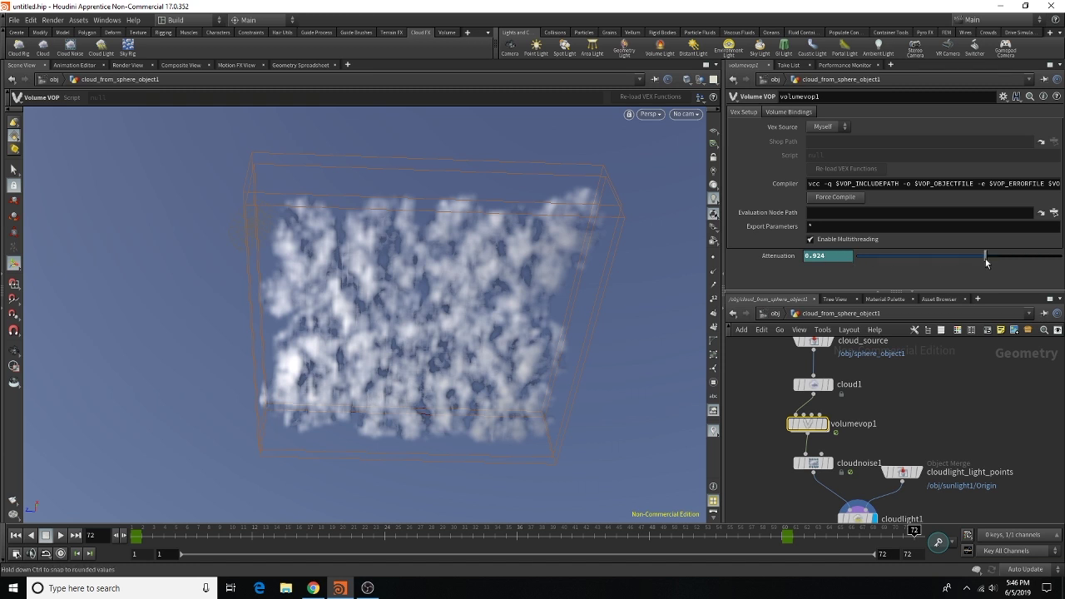
left_click(828, 256, "alt")
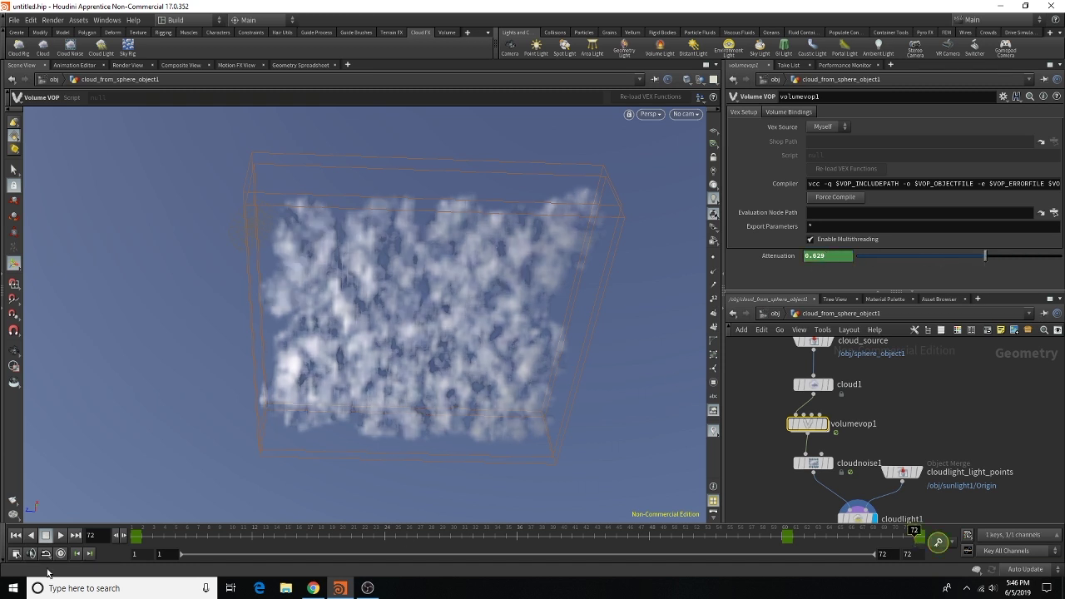
Step: Play the animation briefly from the first frame, stop it, and start a flipbook render of the current viewport to MPlay
left_click(15, 535)
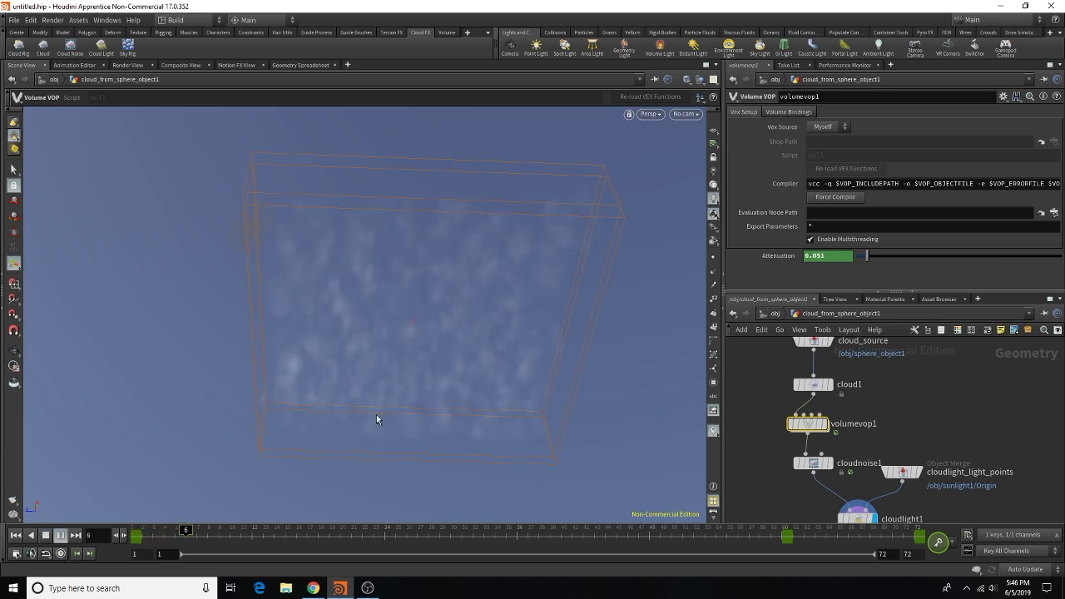
left_click(46, 535)
left_click(11, 499)
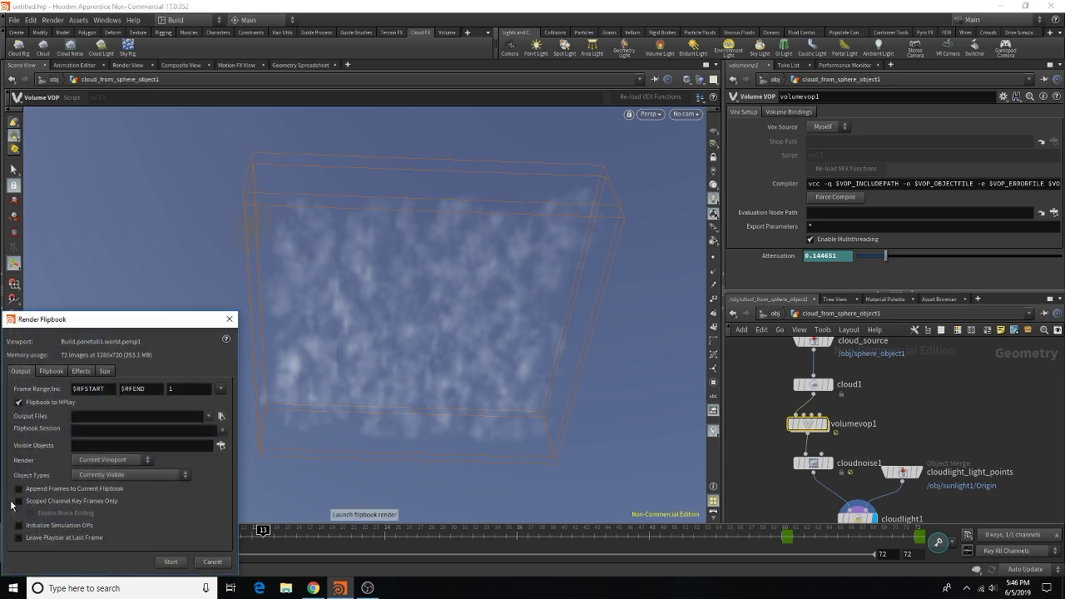
left_click_drag(109, 325, 312, 246)
left_click(384, 483)
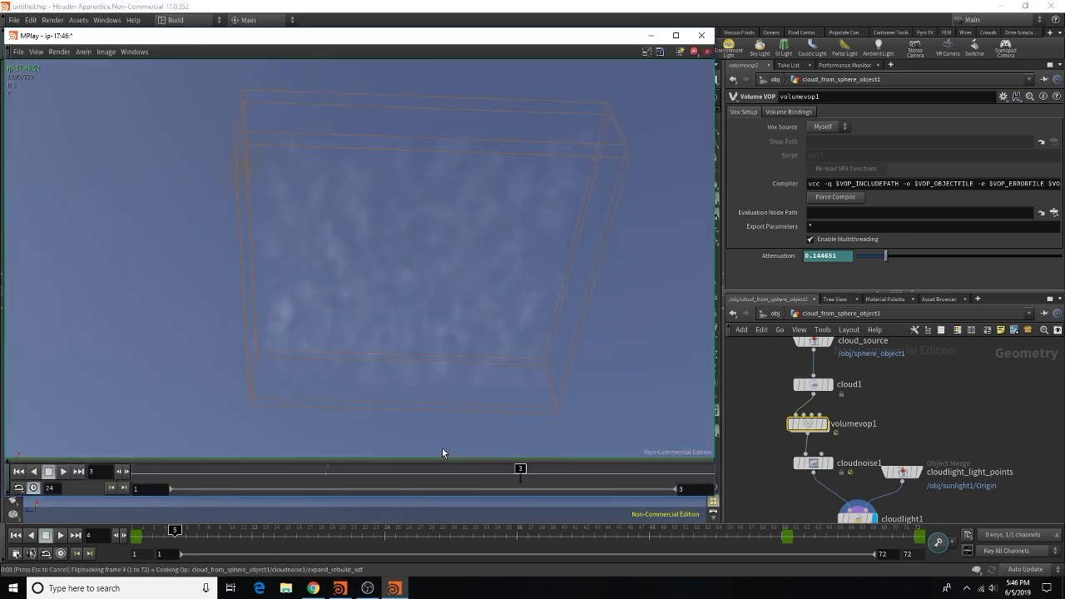
Step: Switch to Chrome and read the Houdini Clouds page in the Wix editor, covering cloud animation, rendering tips and sky integration
left_click(317, 595)
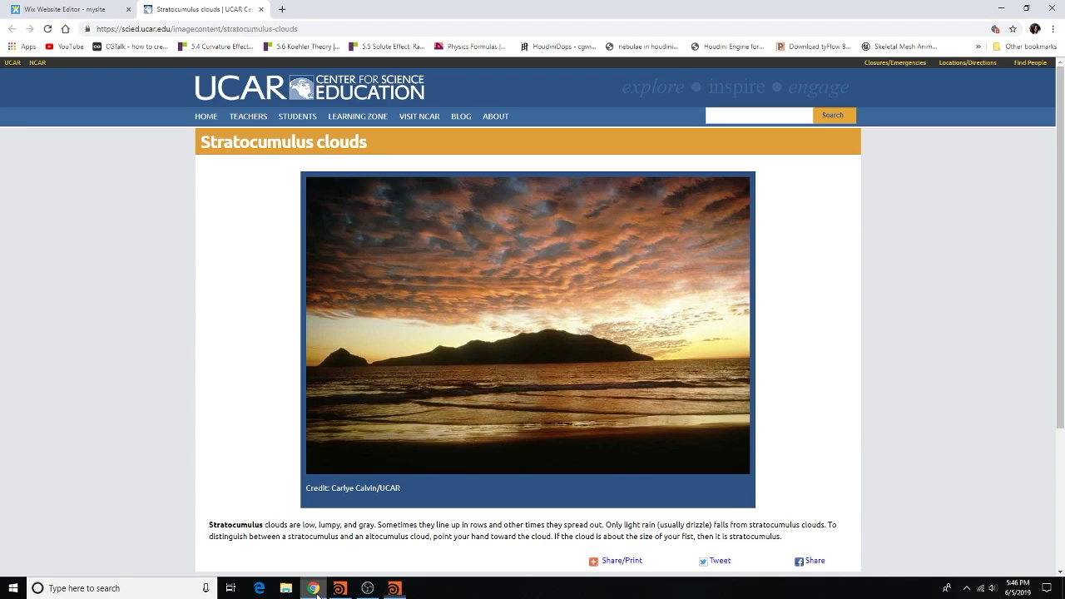
left_click(67, 9)
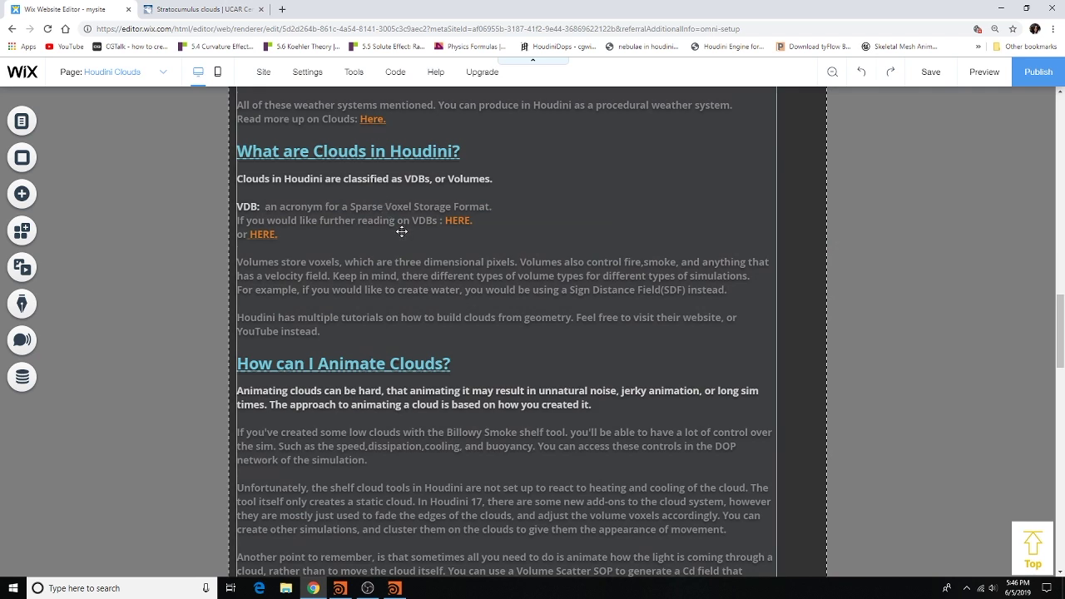
scroll(401, 231, "up", 1)
scroll(401, 232, "down", 4)
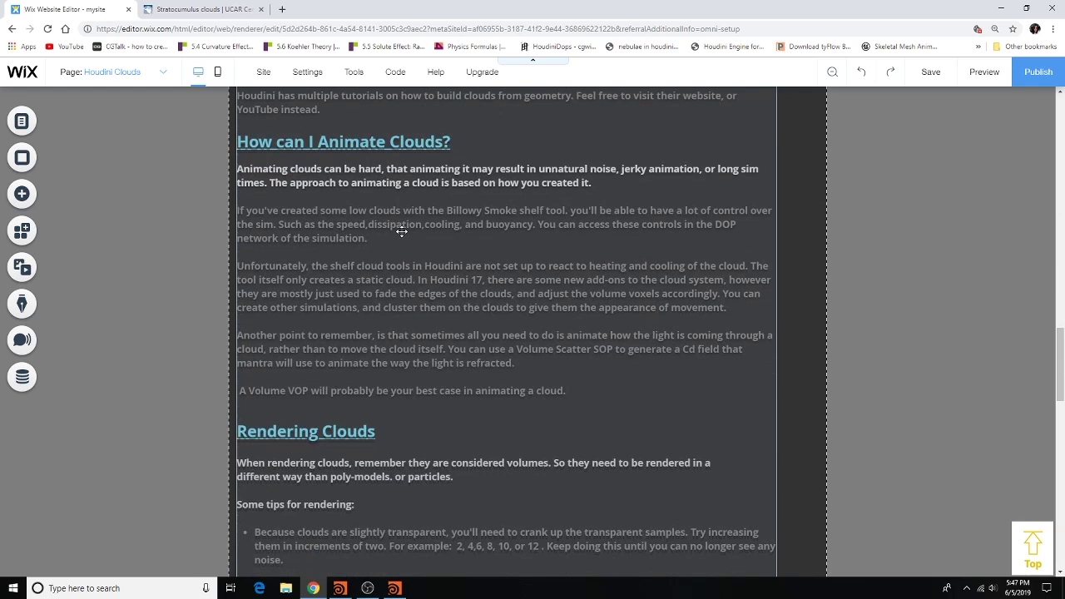
scroll(401, 231, "down", 6)
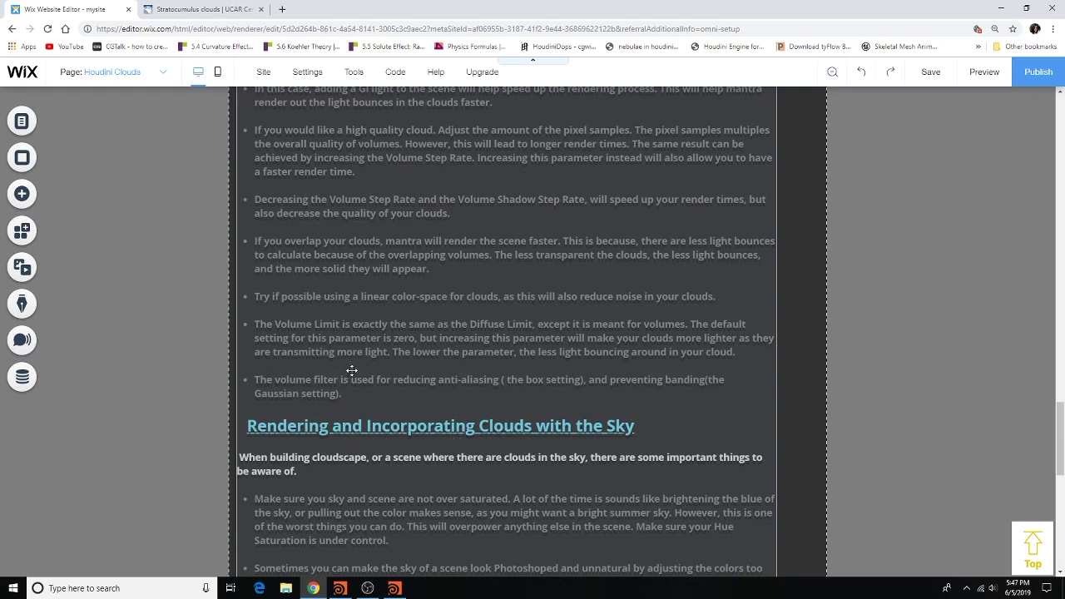
scroll(389, 326, "down", 5)
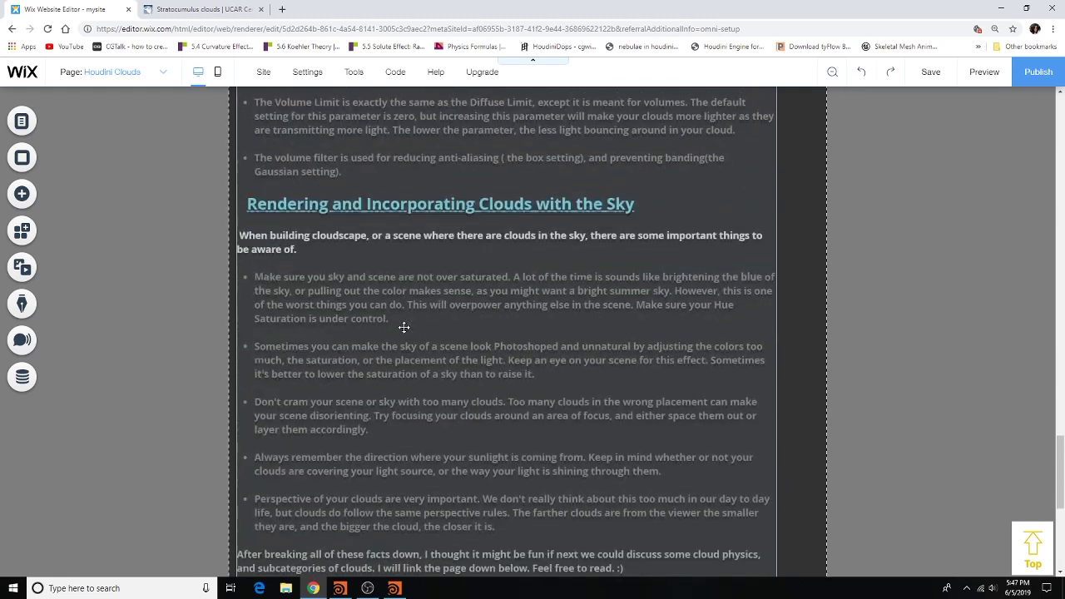
scroll(403, 329, "up", 2)
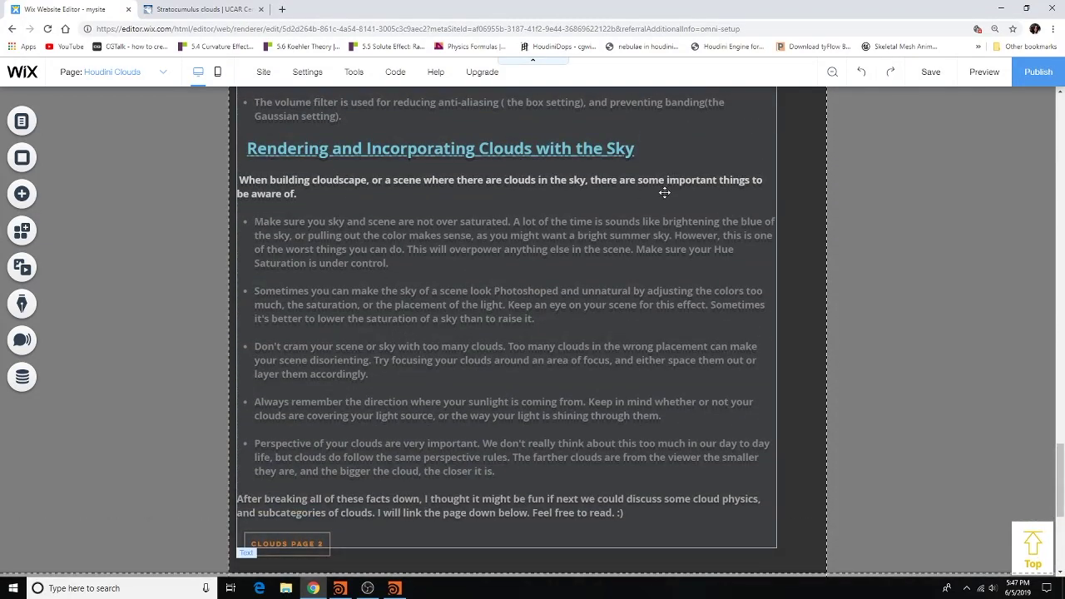
scroll(664, 193, "up", 8)
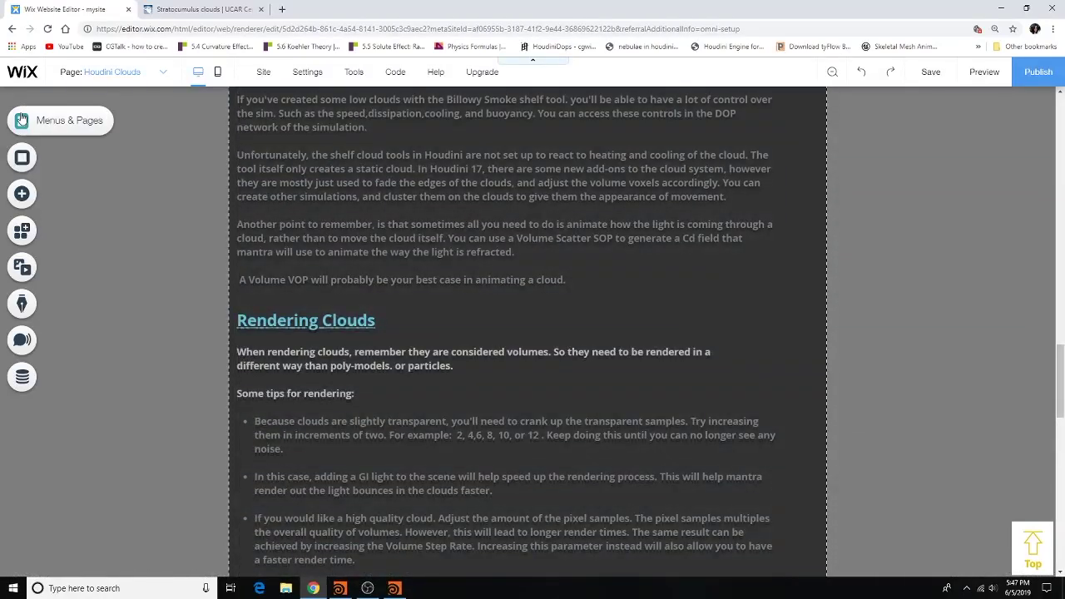
Step: Open the Cloud Physics with Houdini page from the site's page list and read through its cloud subcategories
left_click(21, 121)
left_click(240, 413)
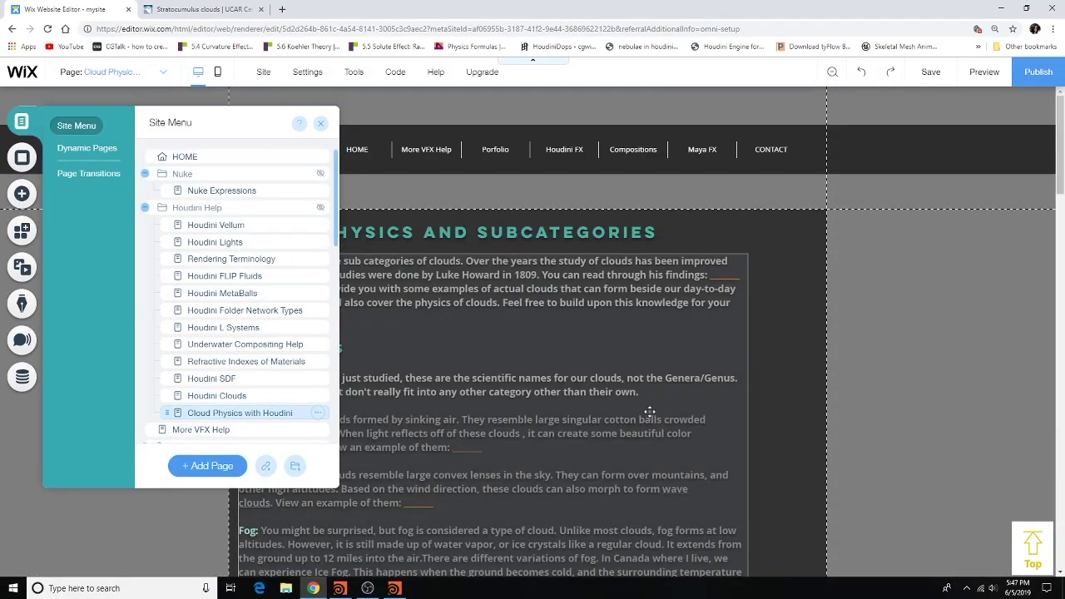
left_click(907, 447)
scroll(631, 340, "down", 5)
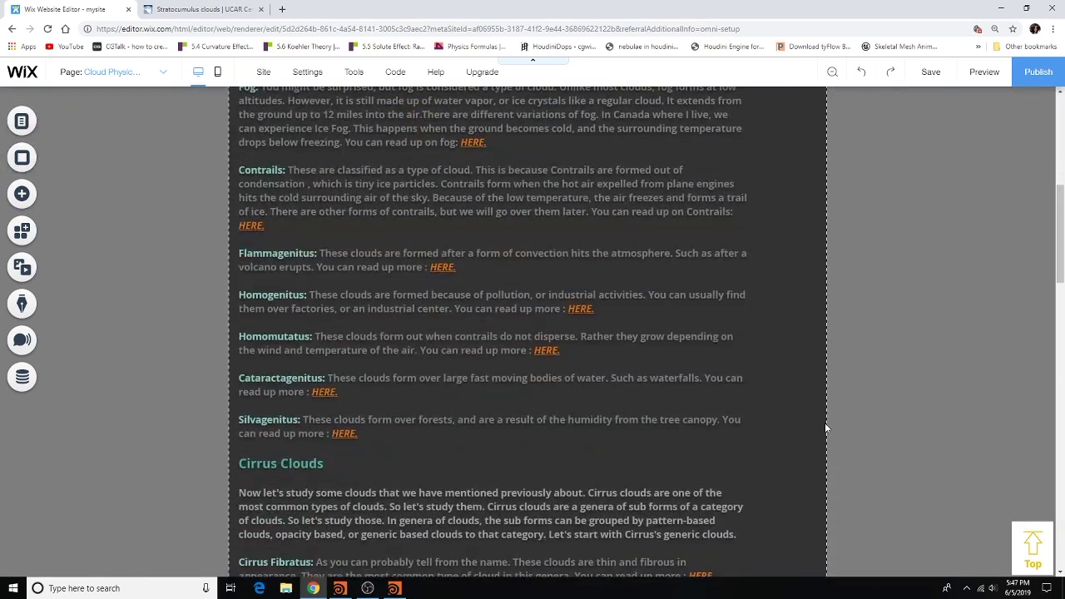
Step: Read the Cirrus Clouds, Pattern Based Clouds and Extraterrestrial Atmospheres sections of the cloud physics page
scroll(789, 413, "down", 2)
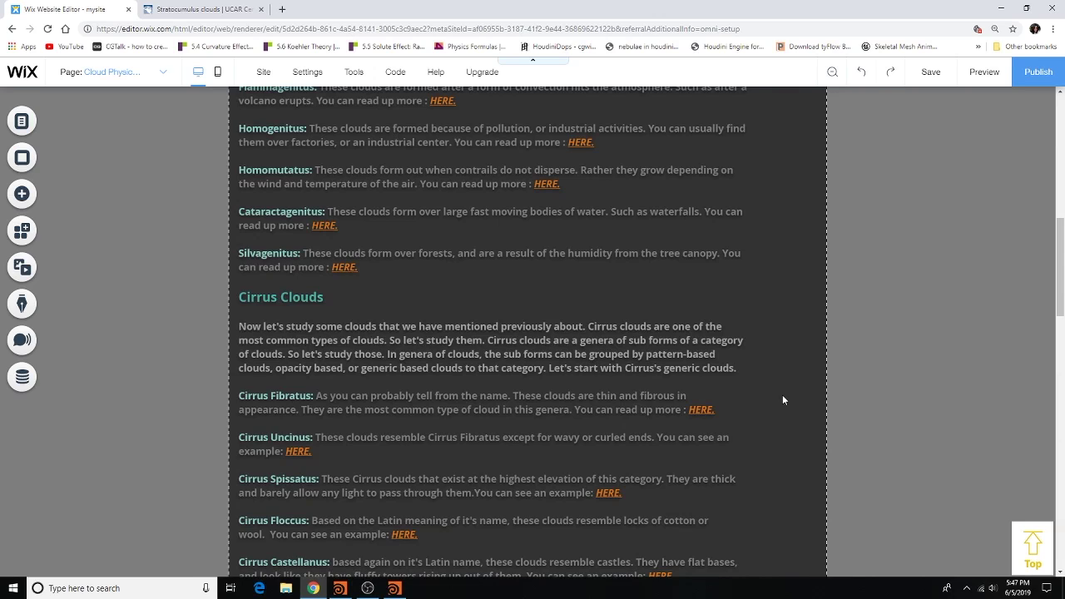
scroll(782, 401, "down", 5)
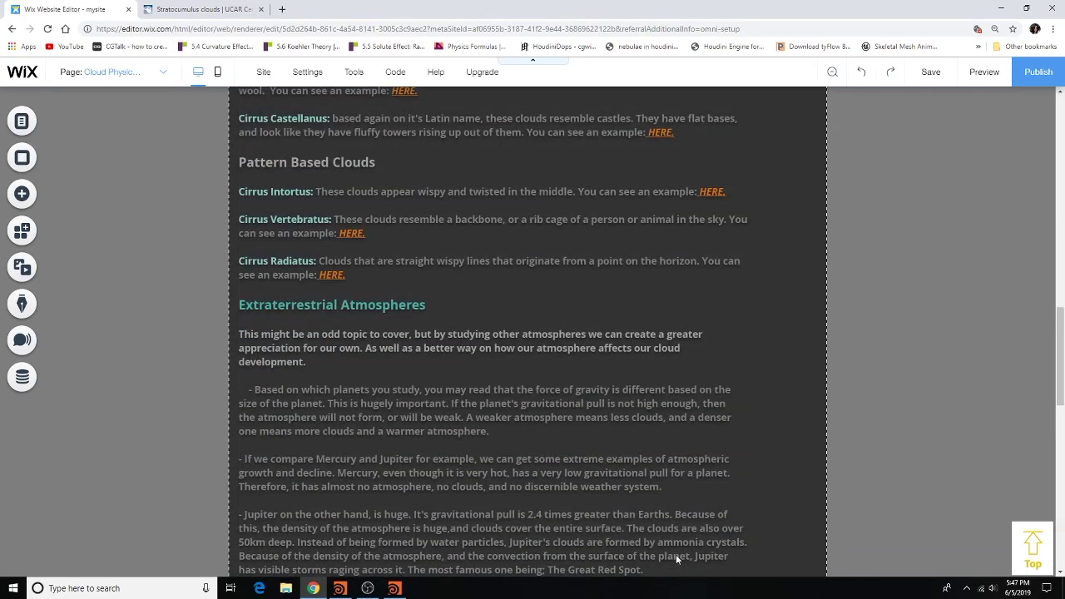
Step: Switch back to Houdini, play the rendered cloud flipbook in MPlay, and close the player
left_click(339, 588)
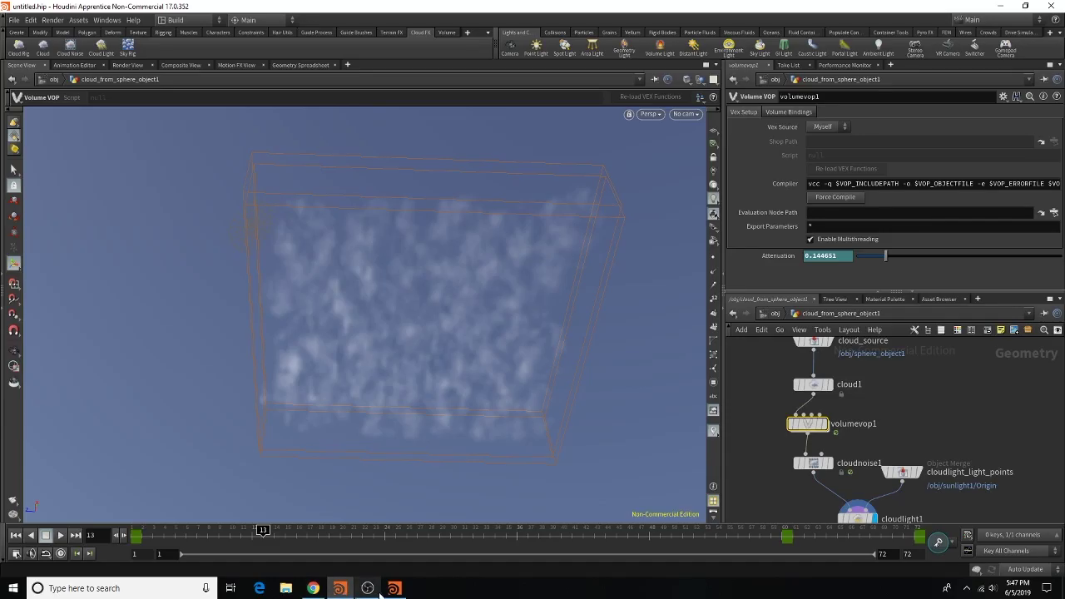
left_click(394, 588)
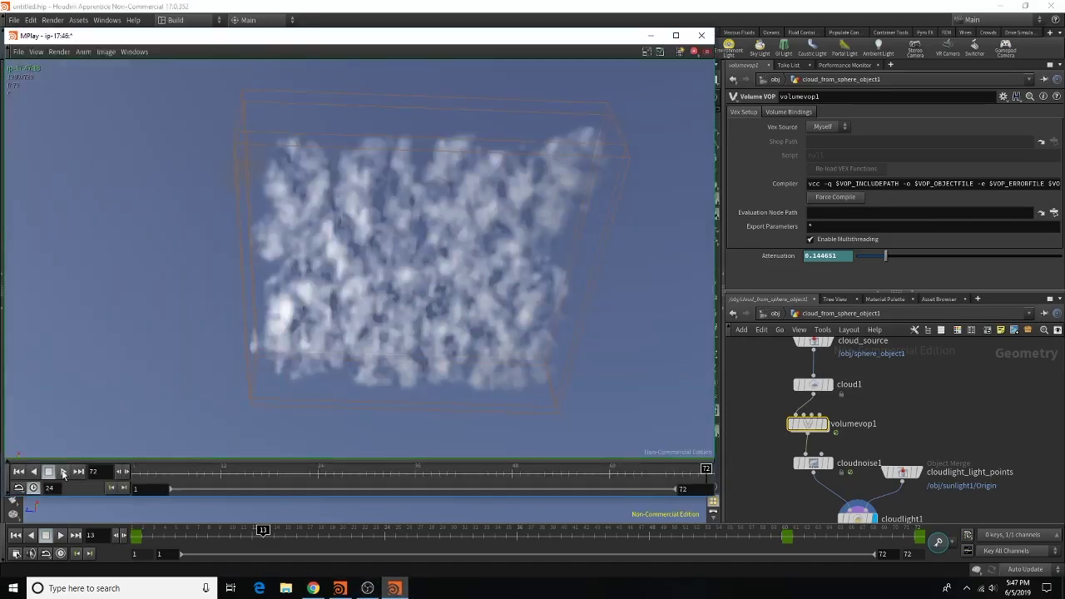
left_click(63, 472)
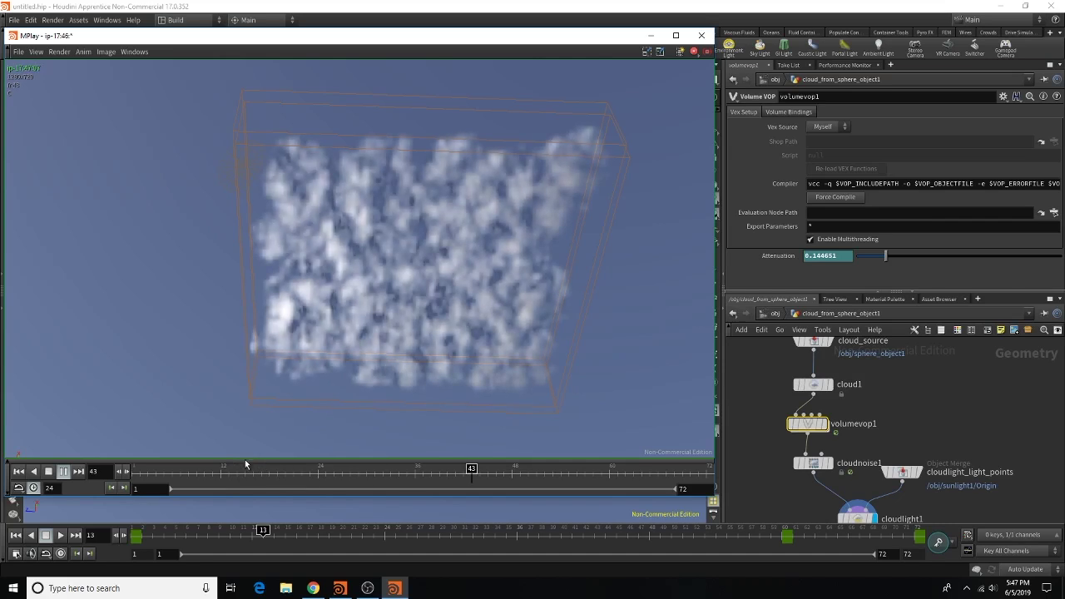
left_click(63, 471)
left_click(702, 35)
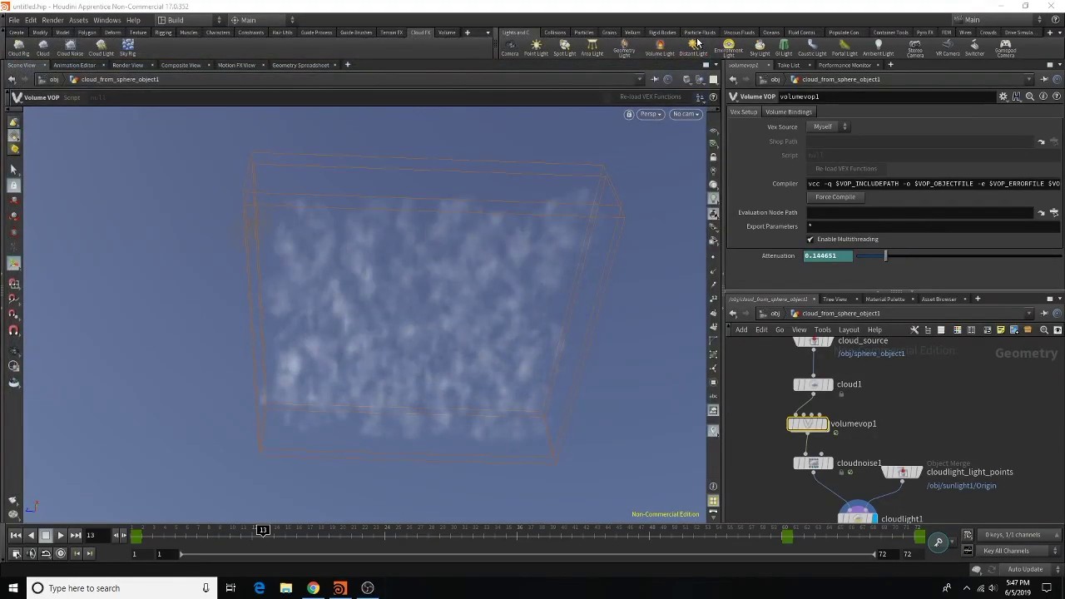
Step: Inside volumevop1, promote curlnoise1's Amplitude and Frequency inputs to parameters, and return to the cloud_from_sphere_object1 network
double_click(808, 422)
left_click(880, 410)
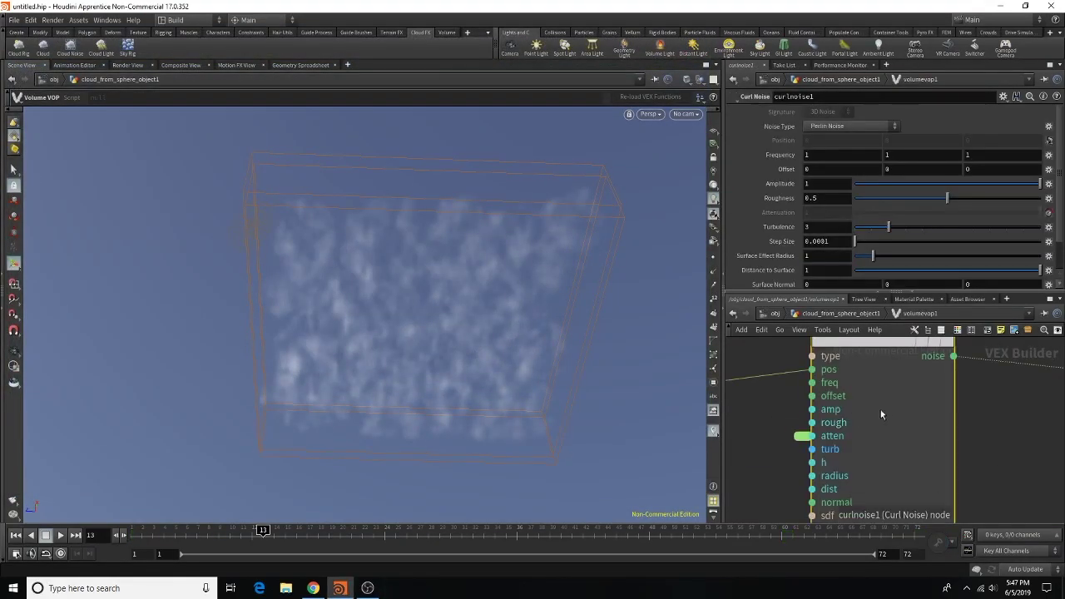
scroll(833, 409, "up", 3)
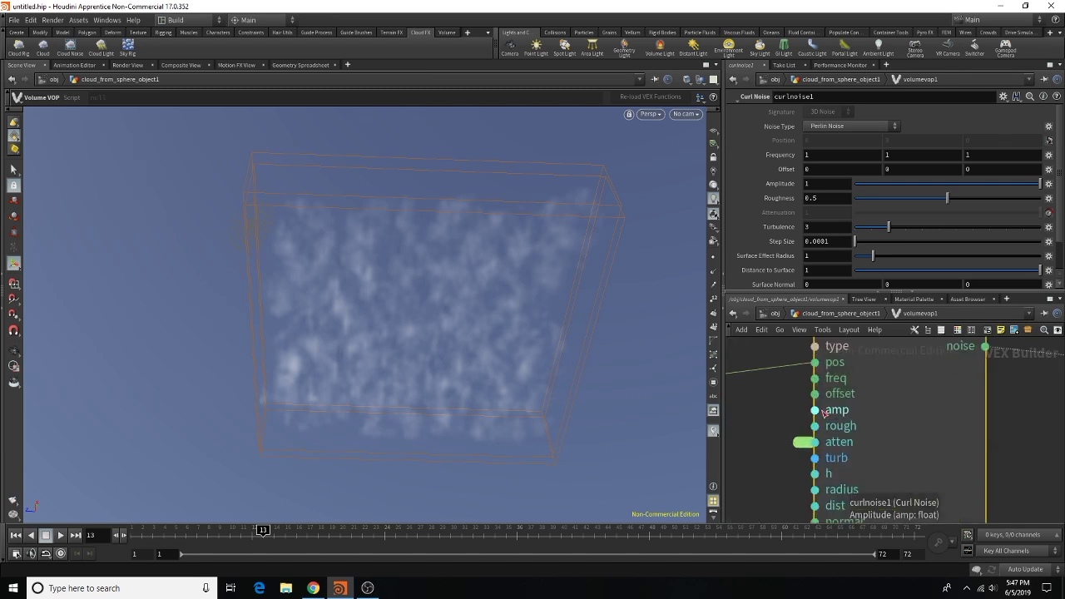
right_click(835, 414)
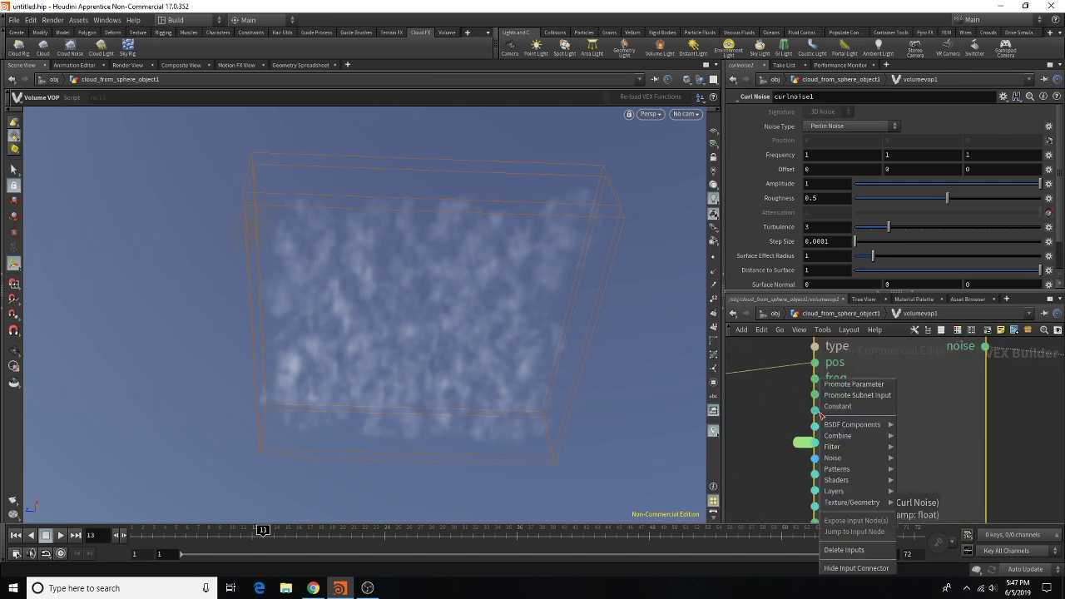
left_click(846, 391)
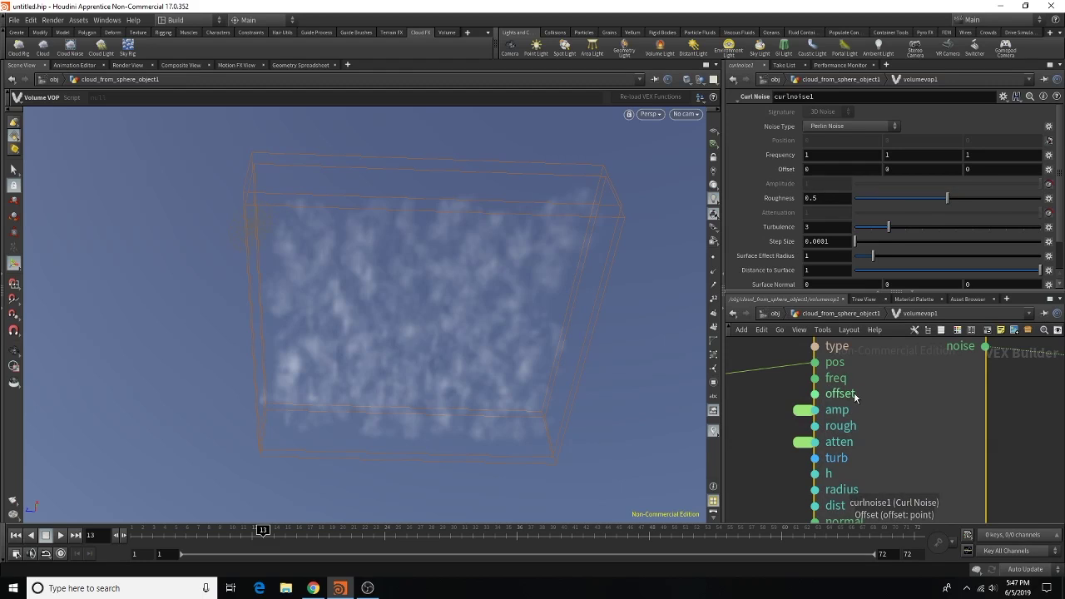
right_click(836, 379)
left_click(847, 384)
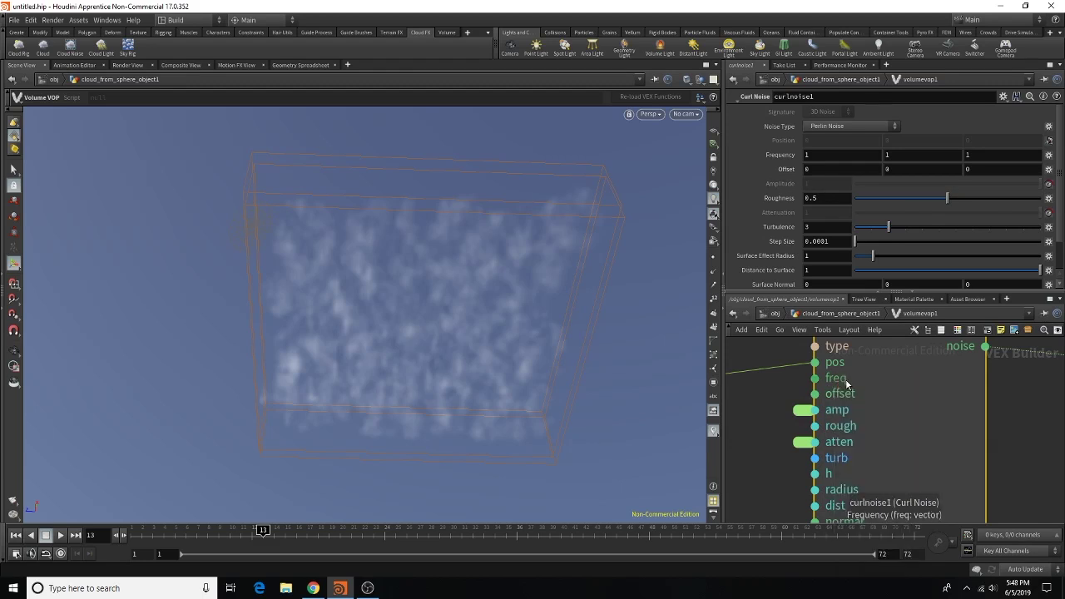
left_click(843, 314)
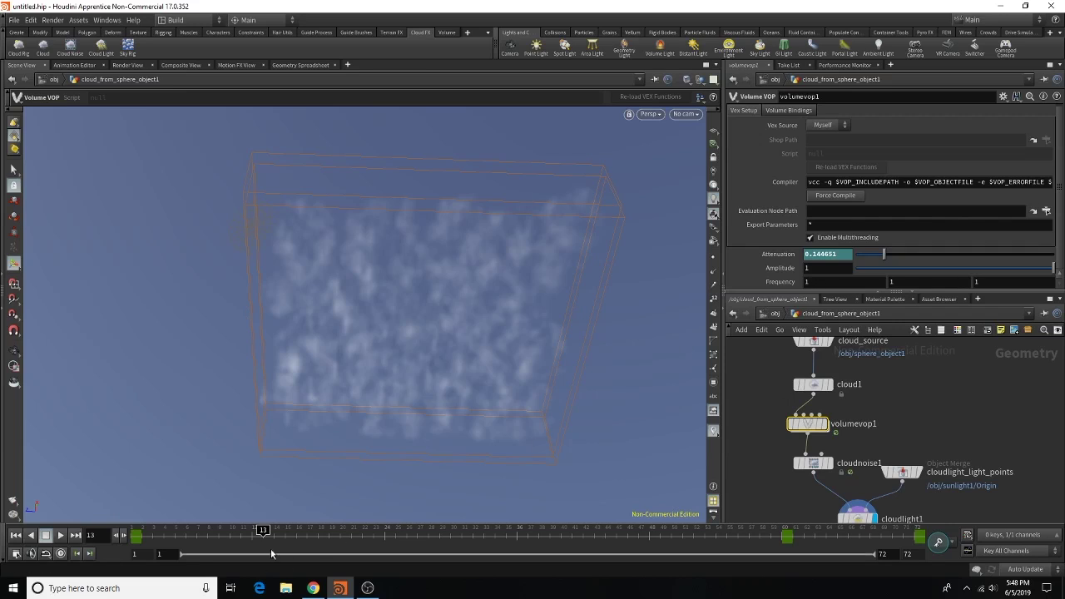
Step: Keyframe volumevop1's first Frequency component at 1 on frame 36 and at 1.4 on frame 72
left_click(517, 530)
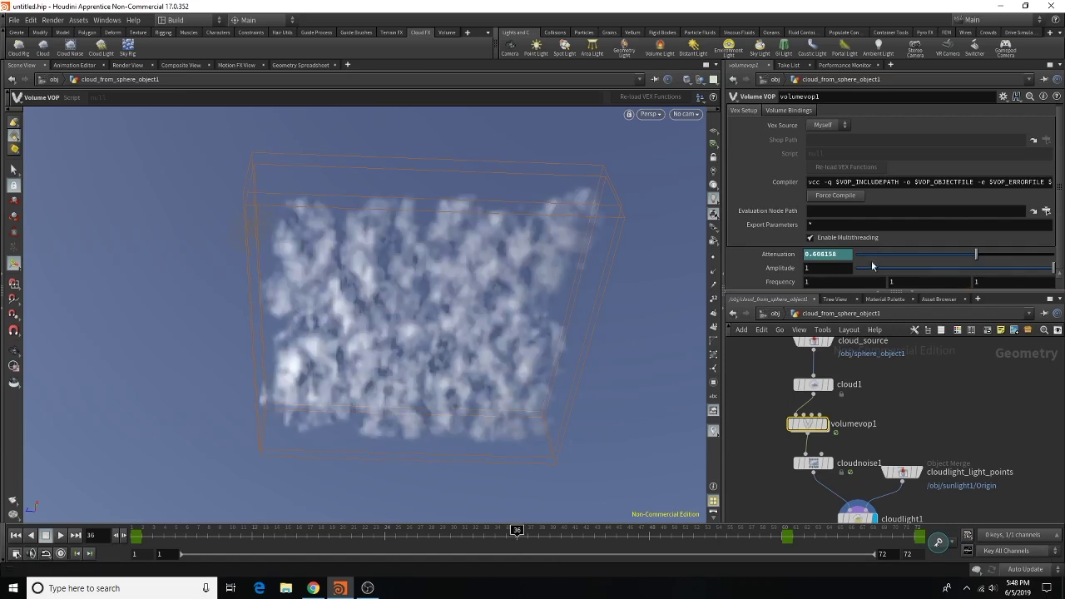
key("super")
key("super")
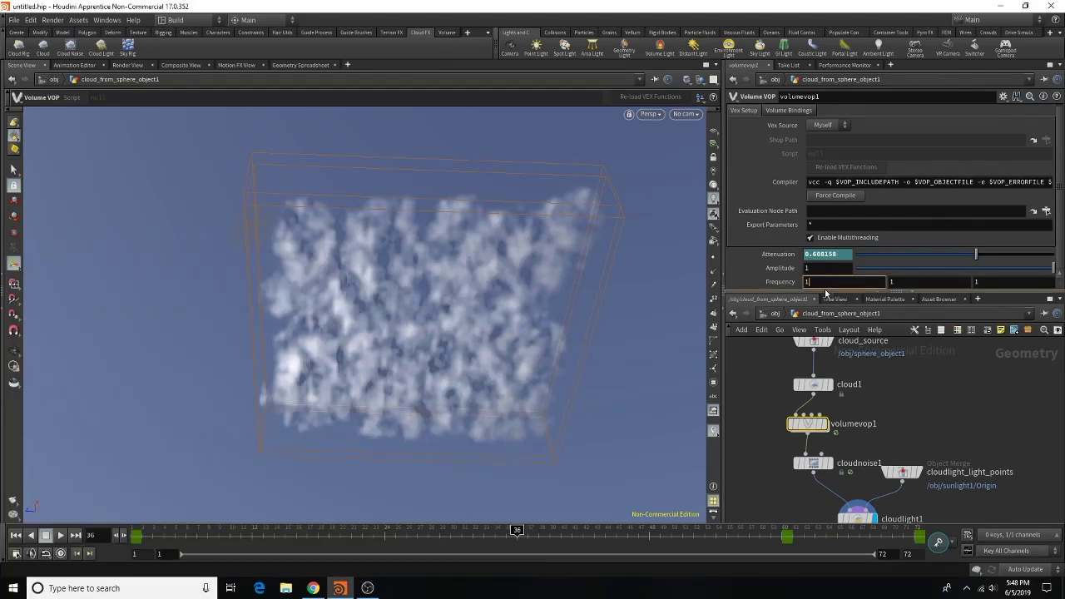
left_click(825, 282, "alt")
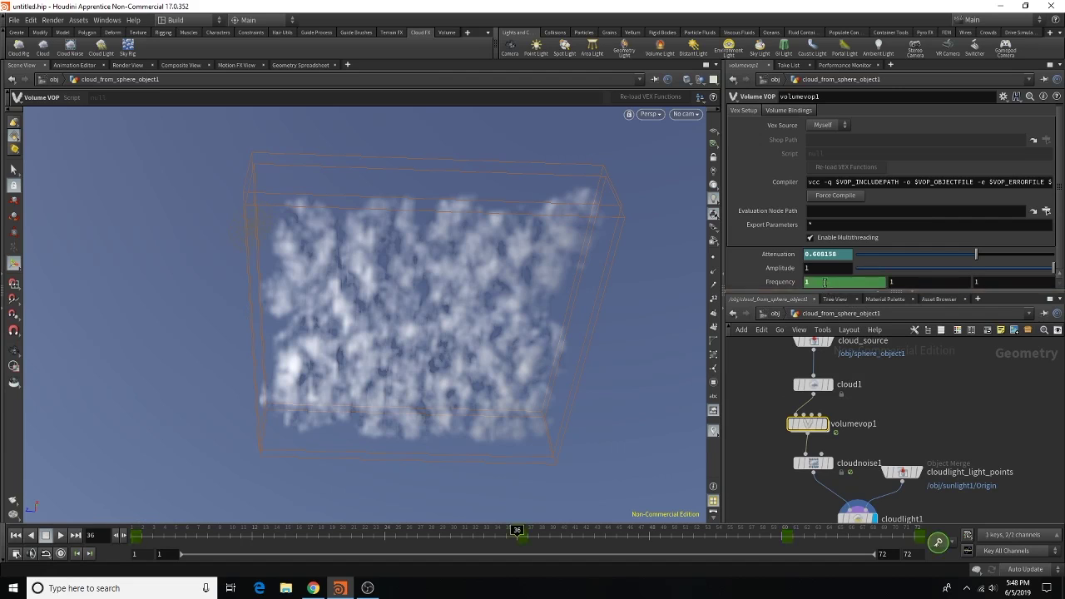
left_click(914, 531)
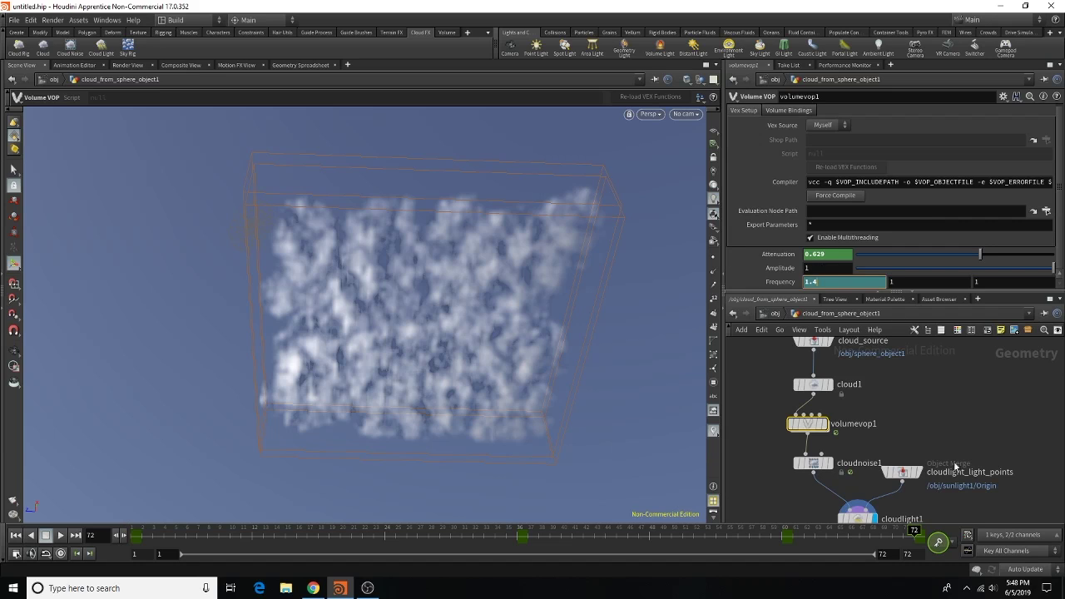
left_click(848, 282, "alt")
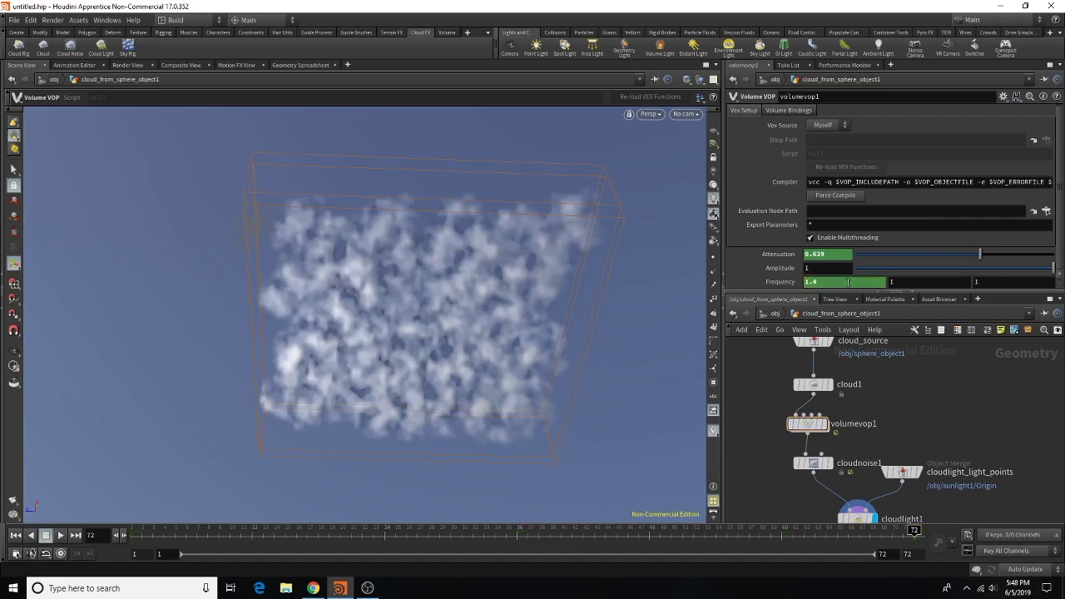
Step: Render a new viewport flipbook of the frequency animation, play it in MPlay, and close the player
left_click(16, 535)
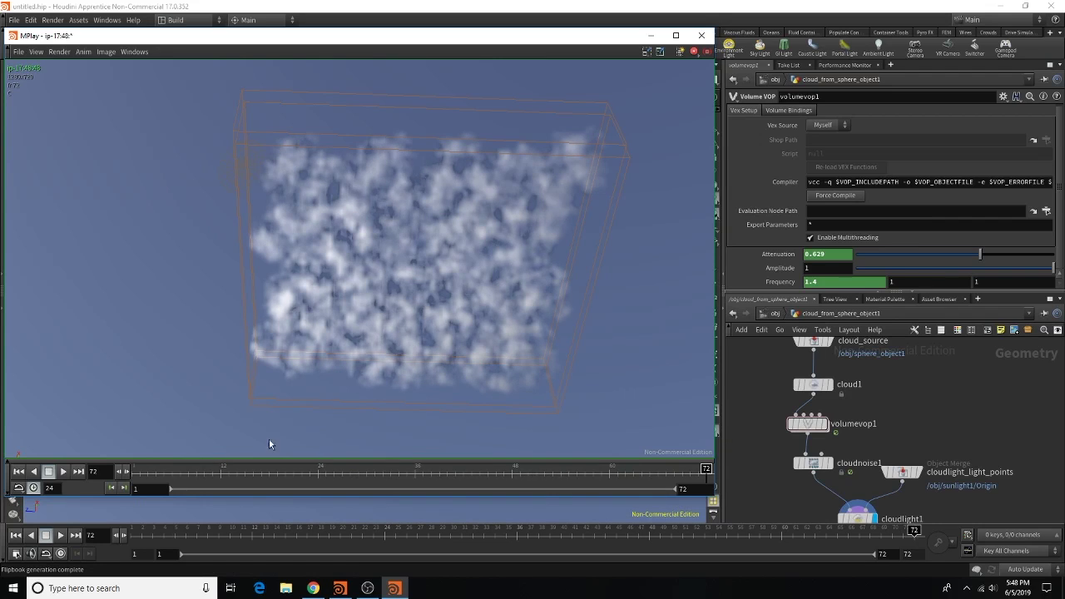
left_click(63, 471)
left_click(701, 35)
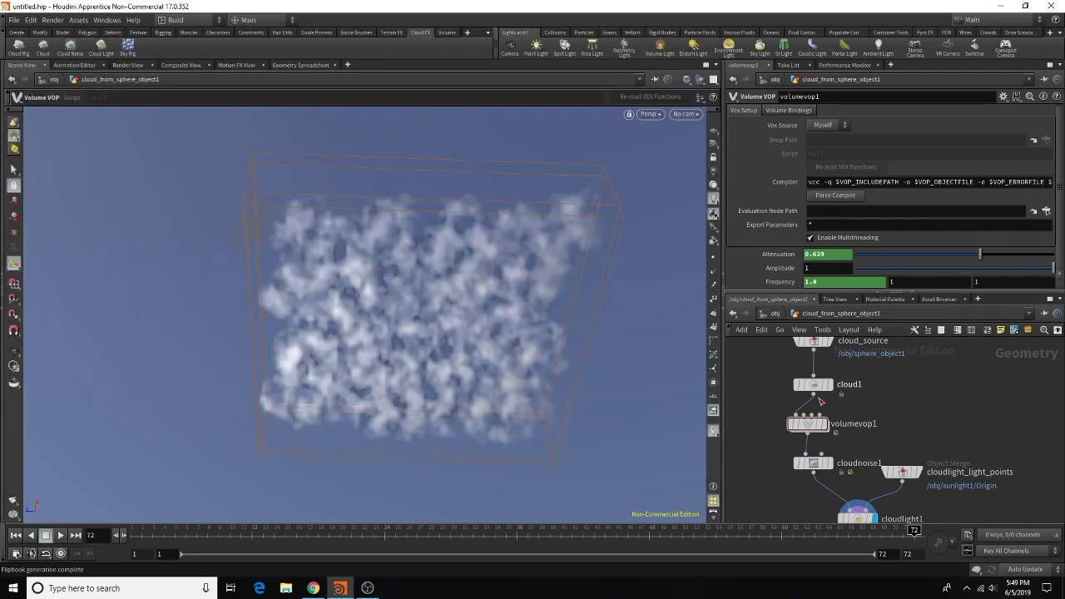
Step: Open volumevop1's network and spread out the curlnoise1, volumevopglobal1 and volumevopoutput1 nodes to make room between them
double_click(811, 424)
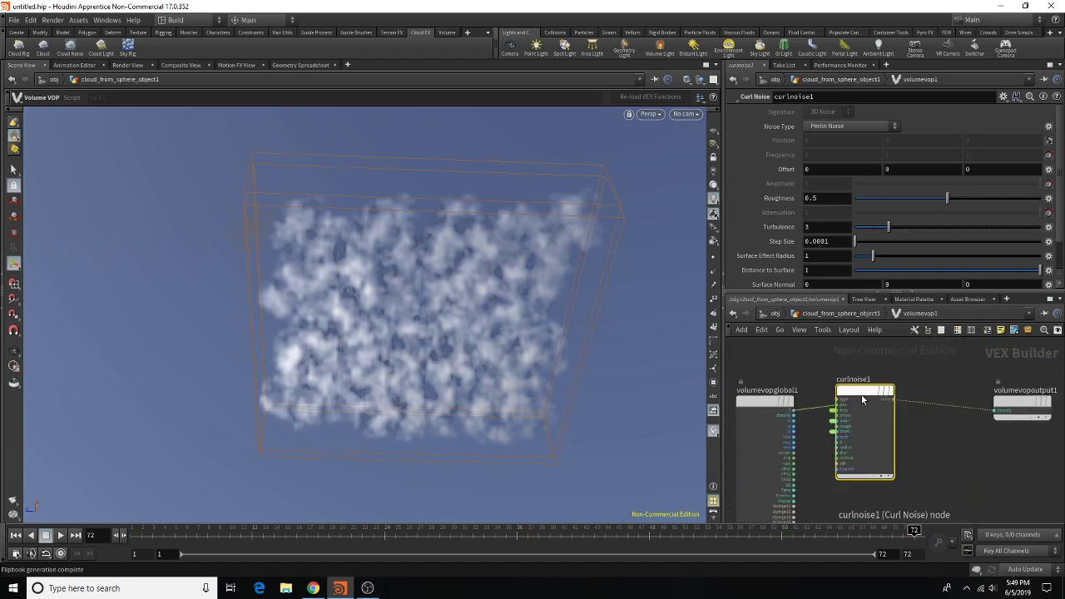
left_click_drag(862, 400, 852, 377)
scroll(799, 414, "up", 2)
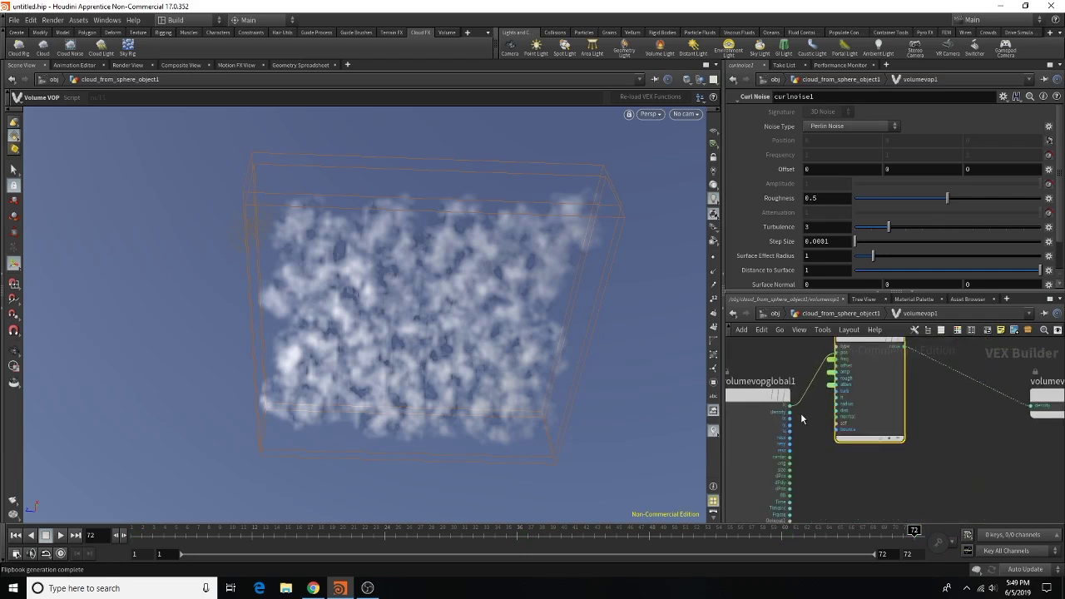
scroll(842, 434, "down", 2)
left_click_drag(782, 391, 782, 427)
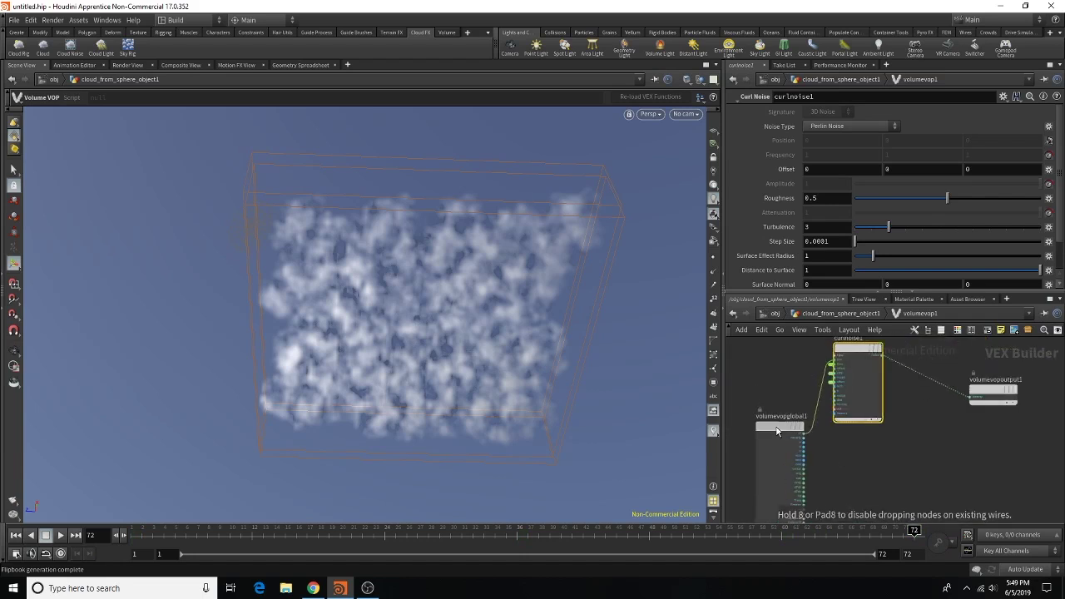
left_click_drag(993, 390, 1022, 363)
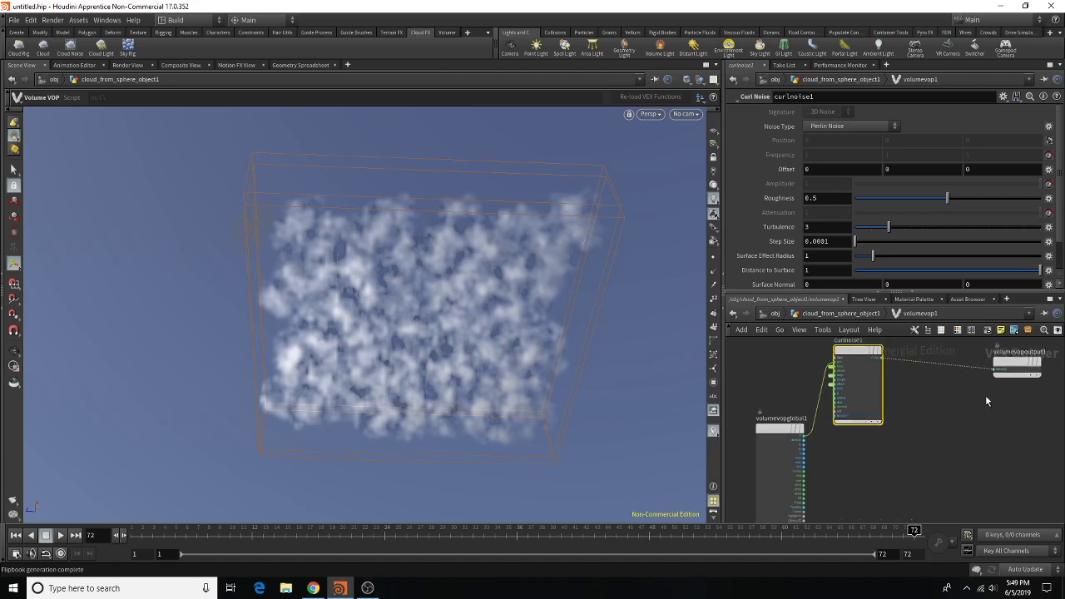
Step: Insert an Add node between curlnoise1 and volumevopoutput1, and connect volumevopglobal1's density output to its second input
scroll(951, 428, "up", 1)
key("Tab")
type("add")
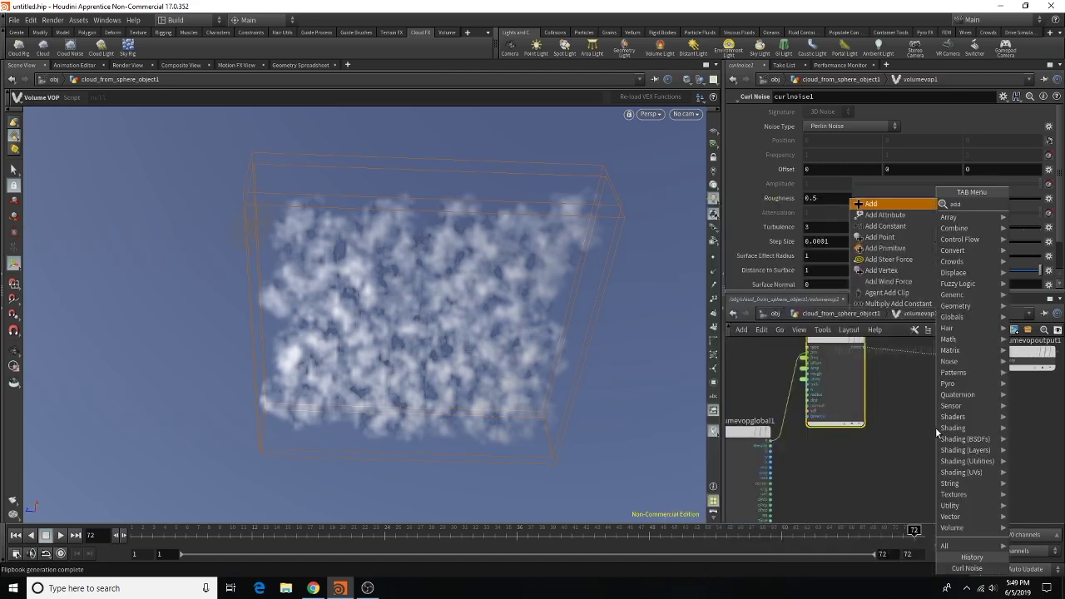
left_click(887, 203)
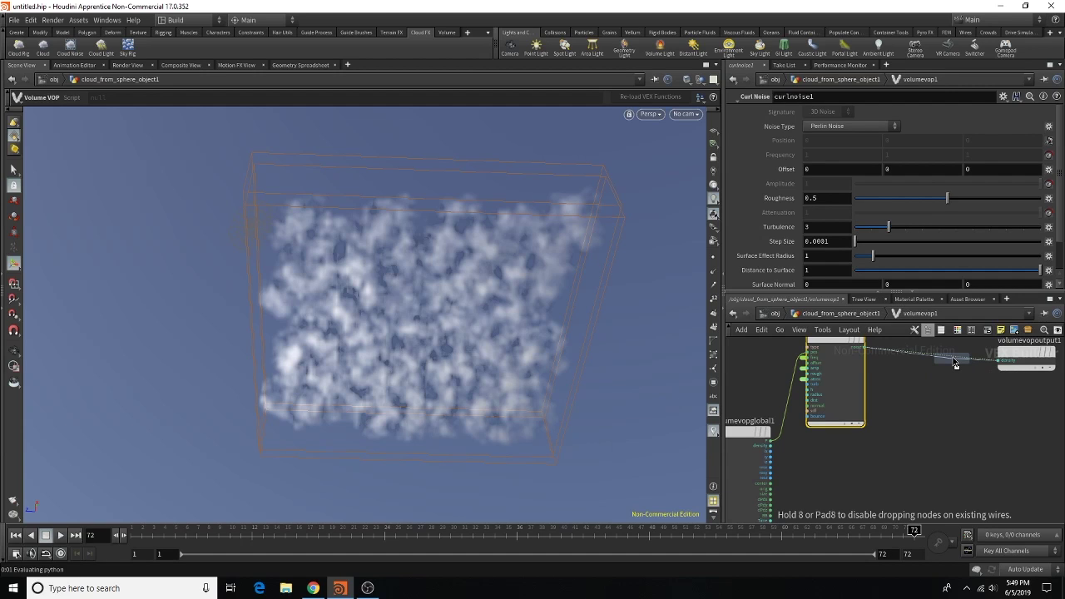
left_click(932, 360)
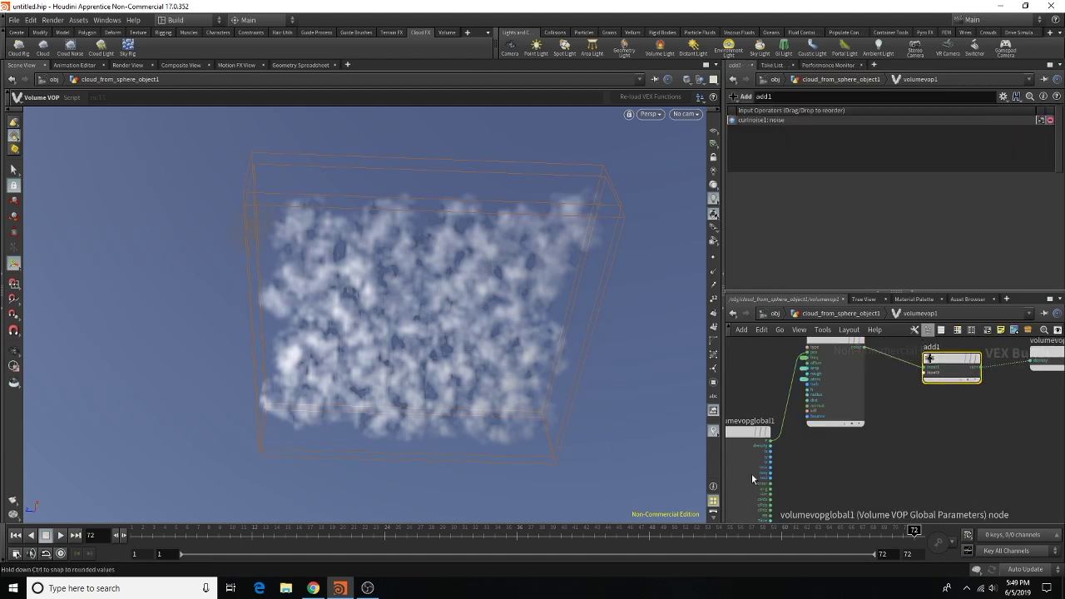
left_click_drag(770, 446, 937, 404)
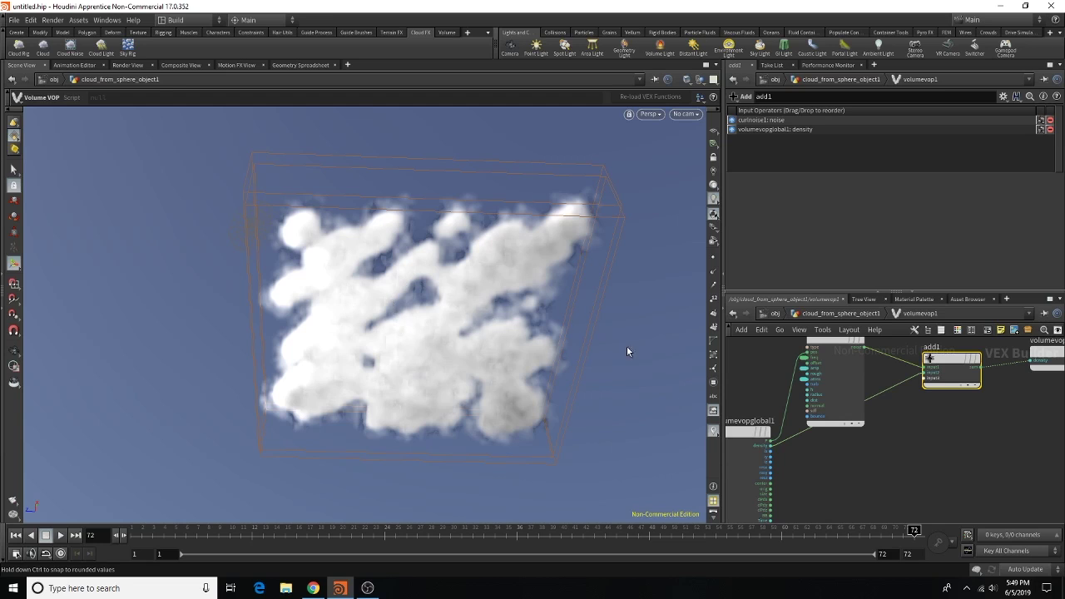
Step: Insert a second Curl Noise node on the wire between the global density and add1, and set its Attenuation to 0.554
key("Tab")
left_click(932, 555)
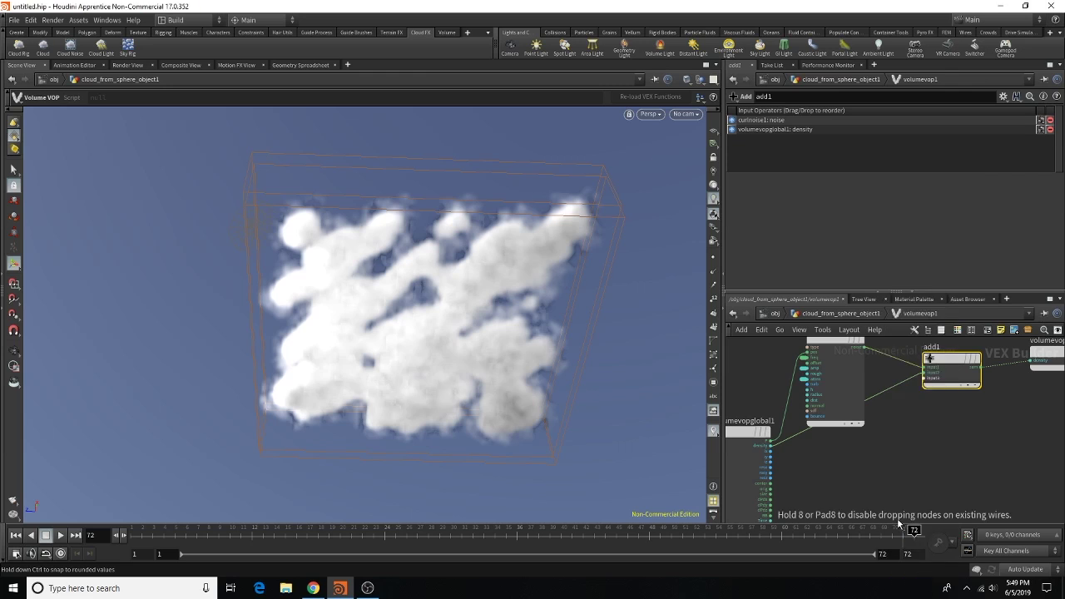
left_click(807, 442)
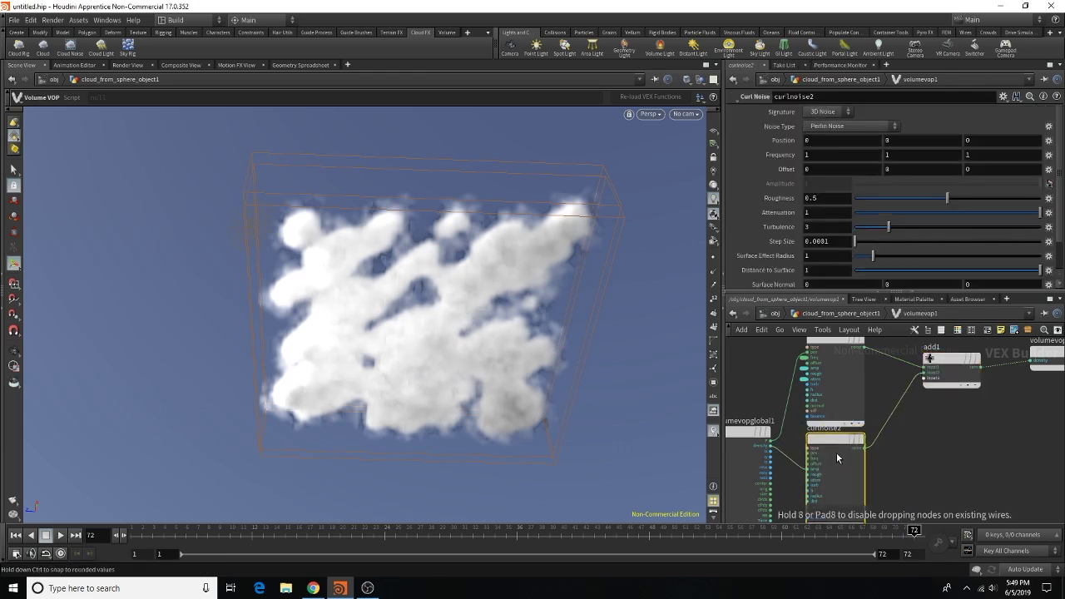
scroll(837, 451, "up", 2)
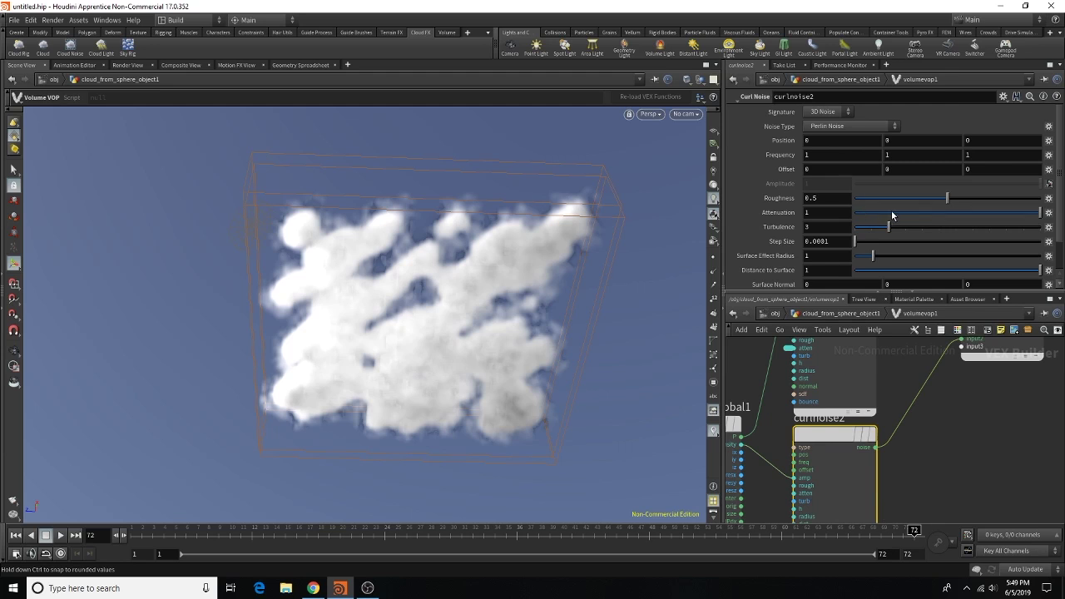
left_click(957, 213)
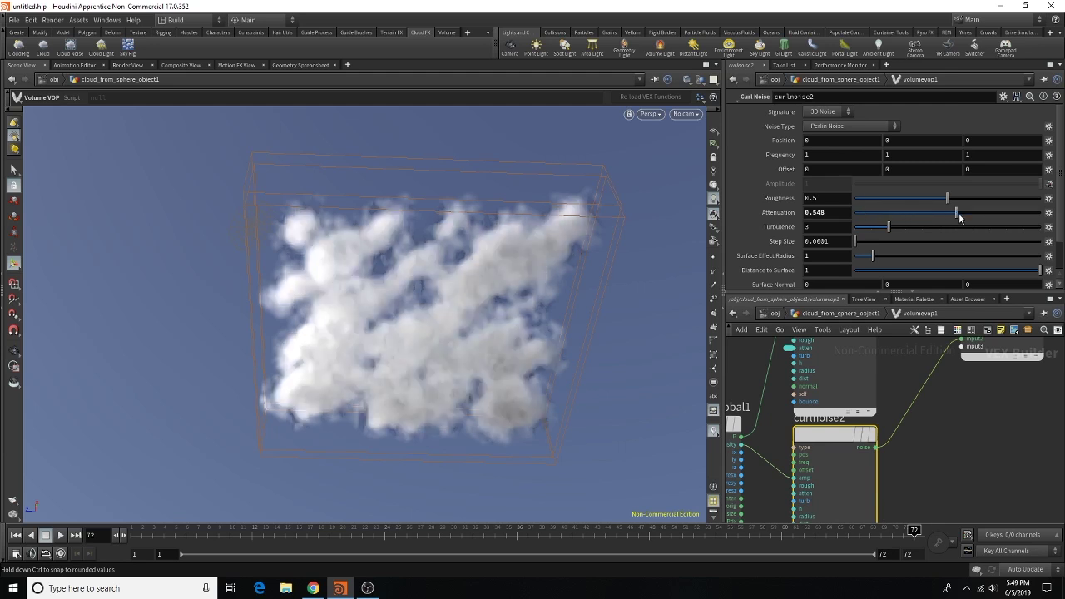
left_click(901, 213)
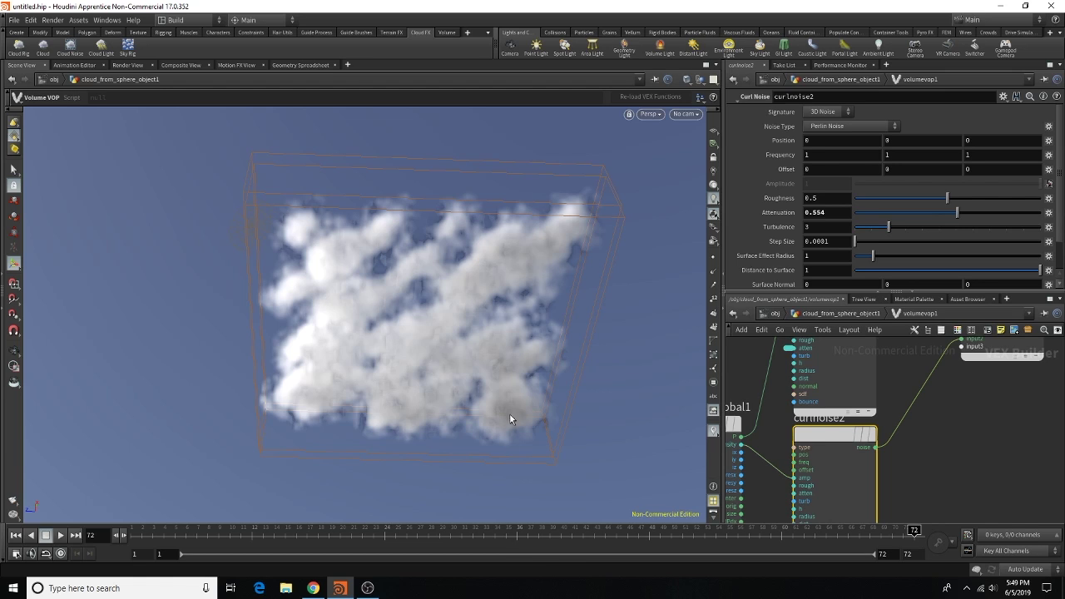
Step: Switch the viewport background to the Dark color scheme and turn off displaying environment lights as backgrounds
key("Escape")
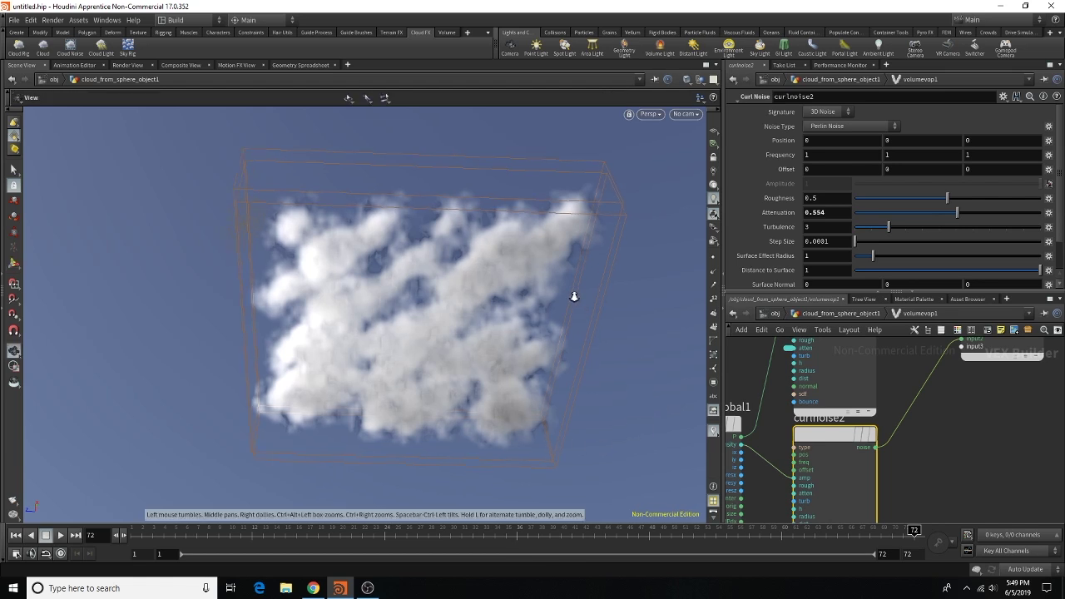
mouse_move(561, 316)
left_mouse_down()
mouse_move(570, 483)
mouse_move(547, 305)
mouse_move(518, 338)
mouse_move(464, 332)
mouse_move(552, 319)
left_mouse_up()
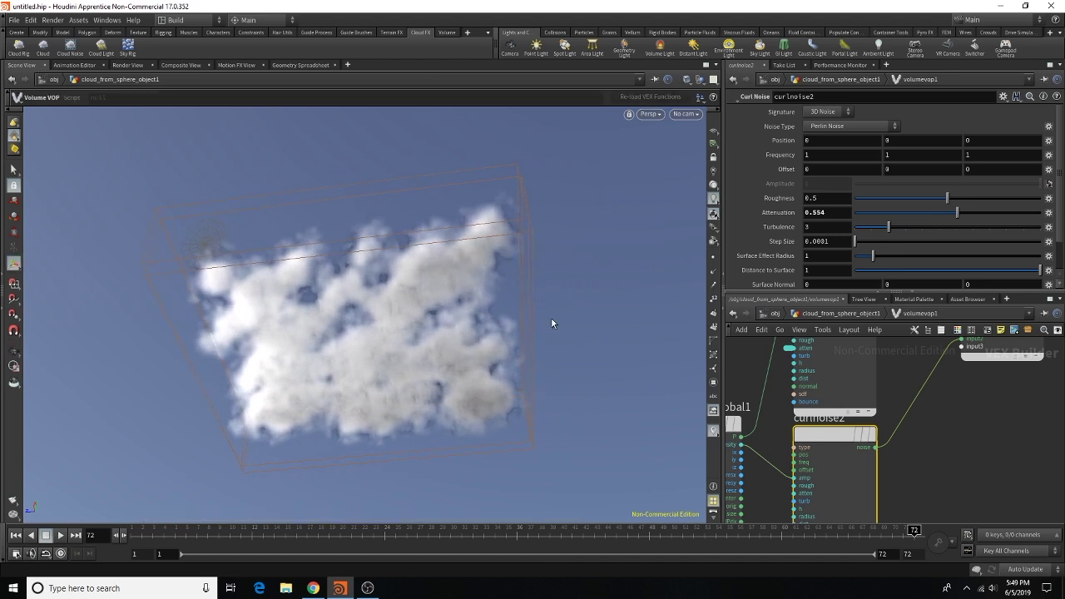
key("d")
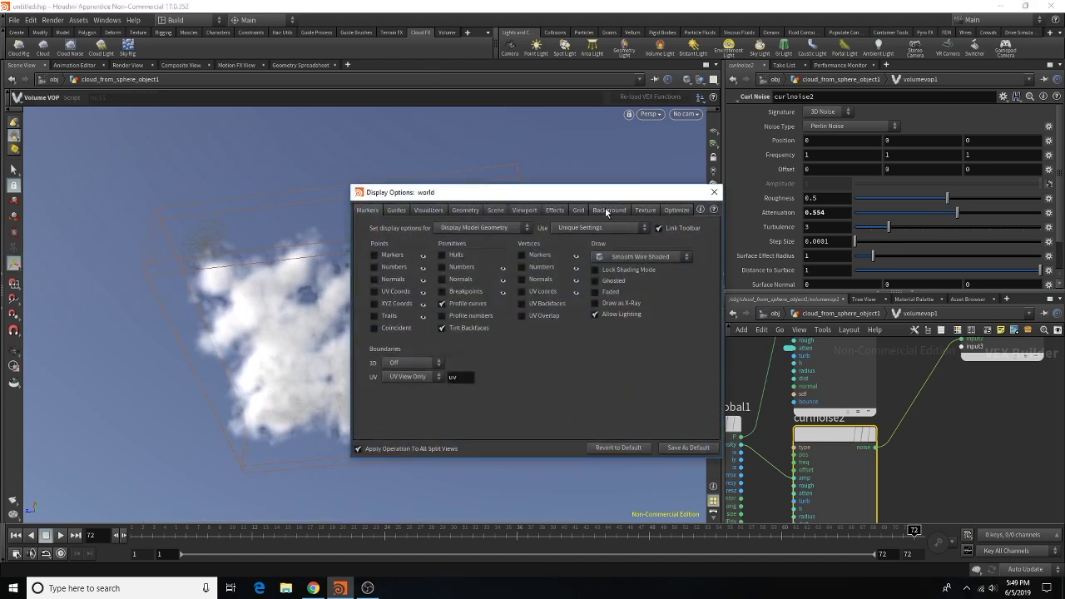
left_click(607, 211)
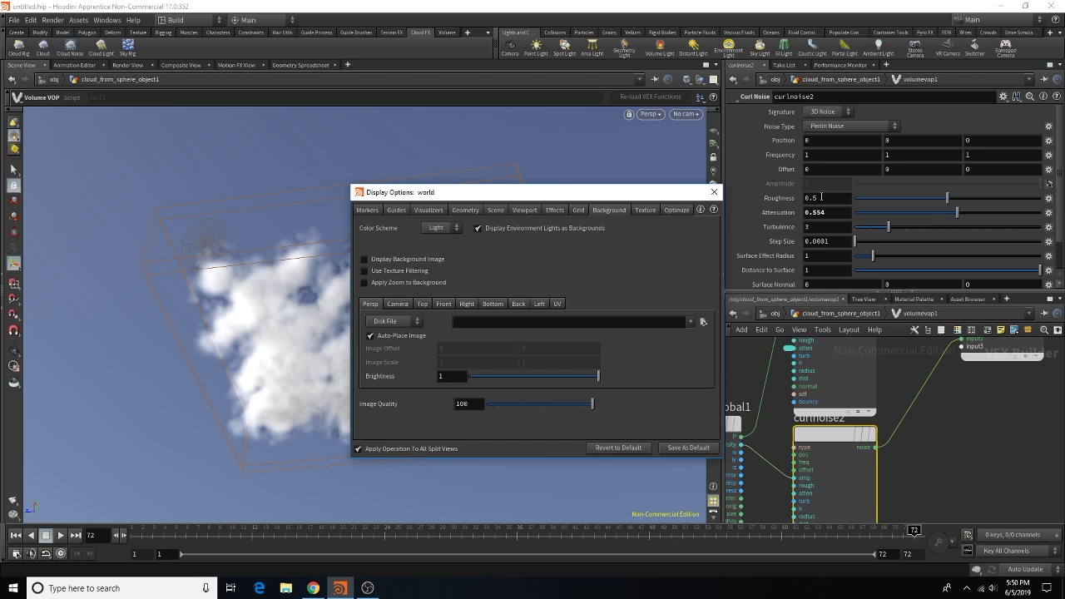
left_click(444, 228)
left_click(427, 251)
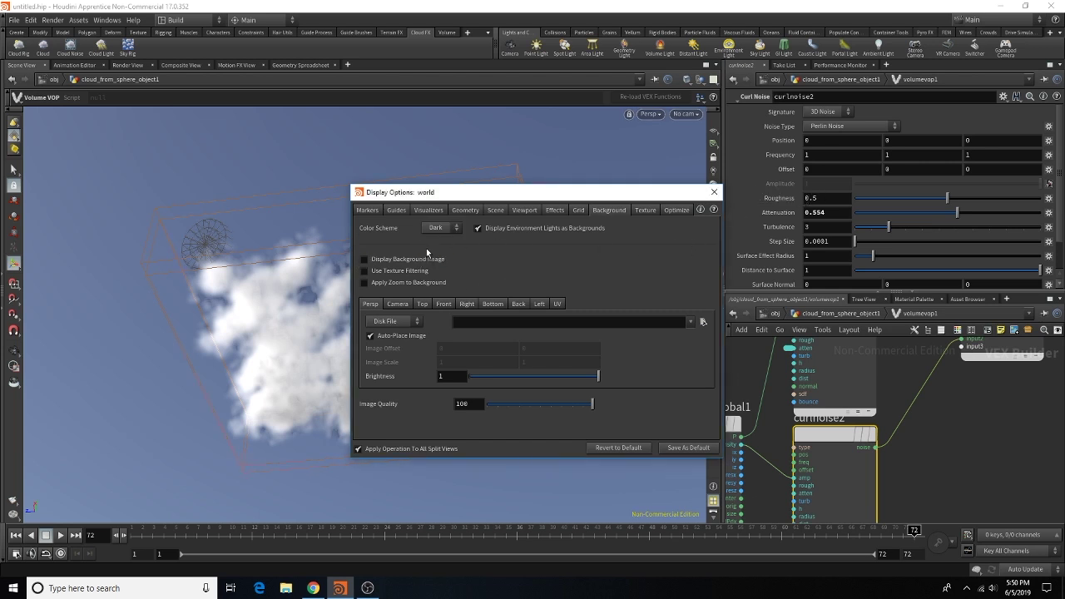
left_click(416, 263)
left_click(430, 261)
left_click(478, 227)
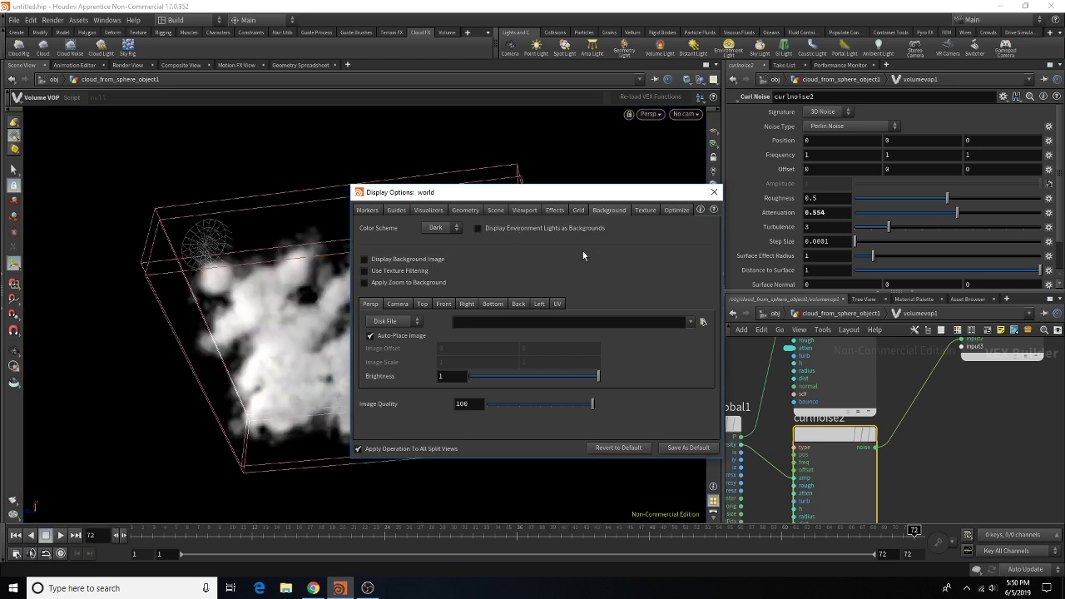
left_click(714, 191)
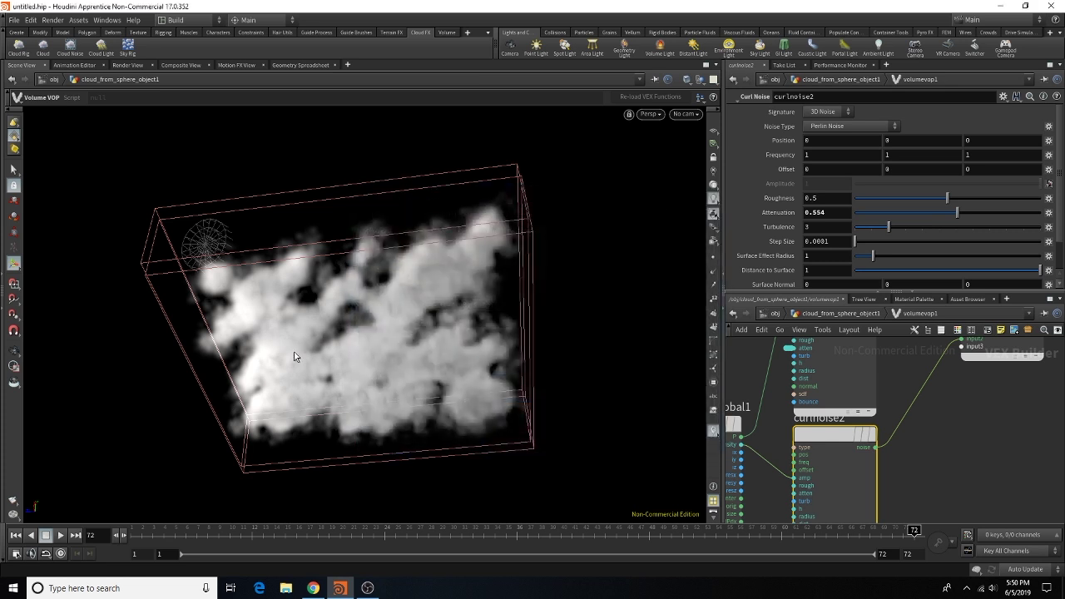
Step: Render a viewport flipbook of the clouds against the dark background, play it in MPlay, and close the player
left_click(13, 500)
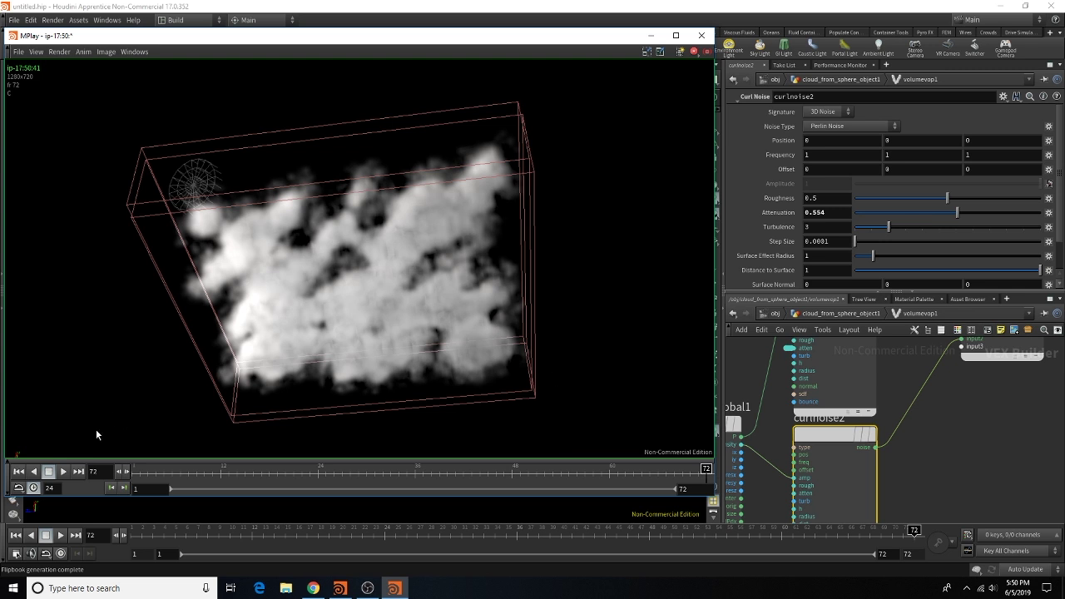
left_click(64, 471)
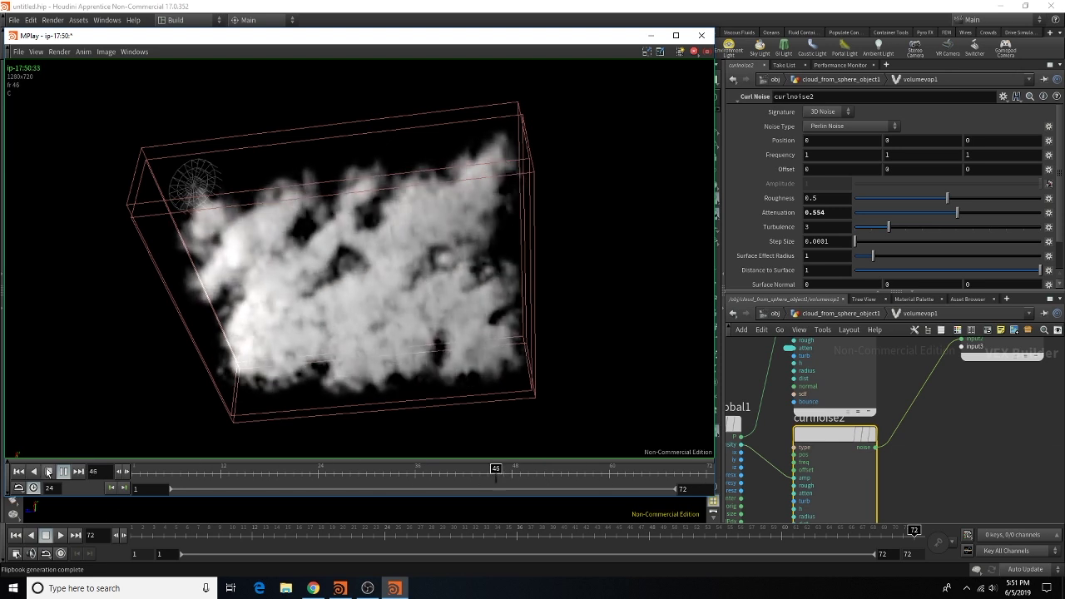
left_click(702, 35)
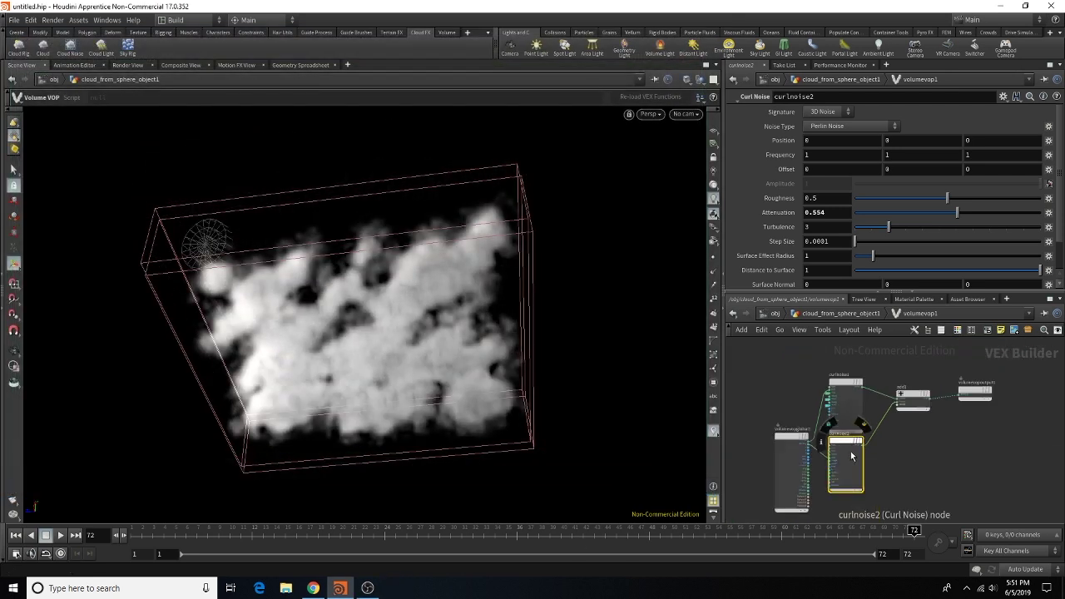
Step: Examine volumevop1's exposed parameters and the inputs of the curl noise nodes inside its network
scroll(848, 368, "down", 1)
left_click(847, 366)
key("u")
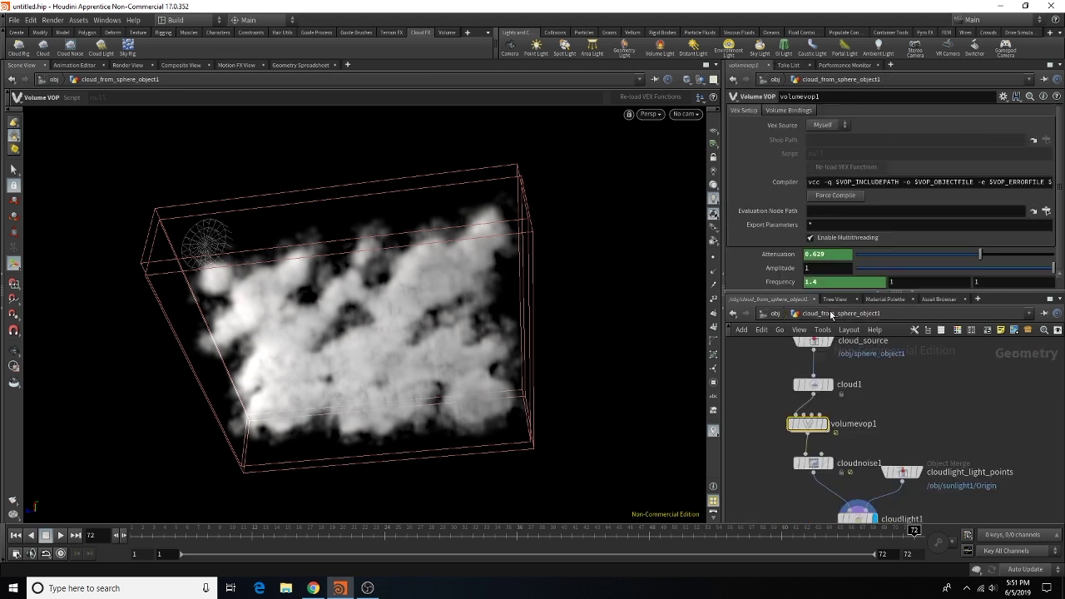
scroll(884, 430, "down", 2)
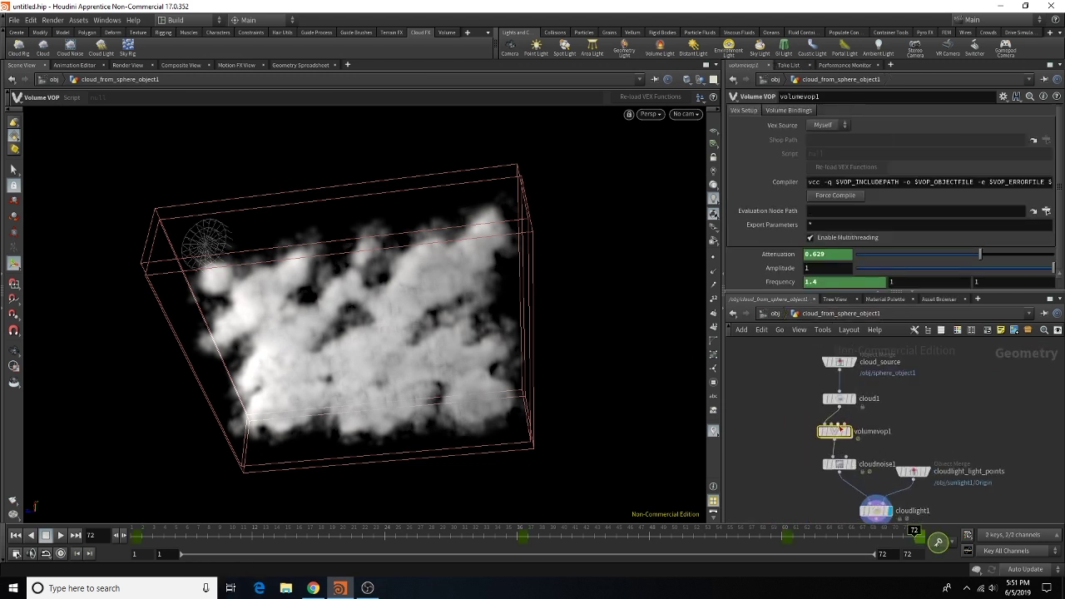
double_click(838, 430)
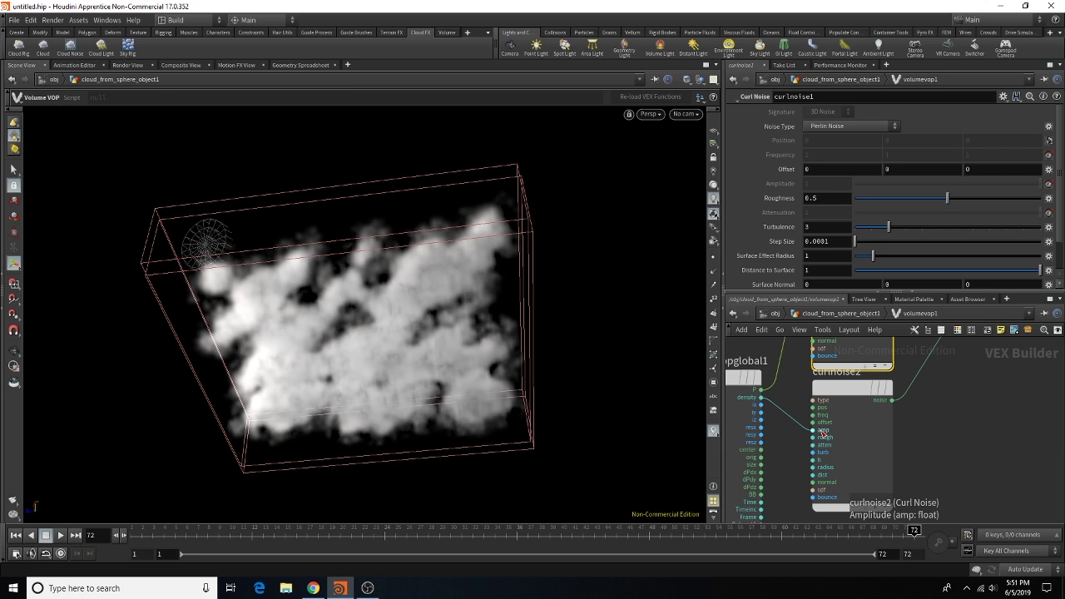
scroll(822, 432, "up", 3)
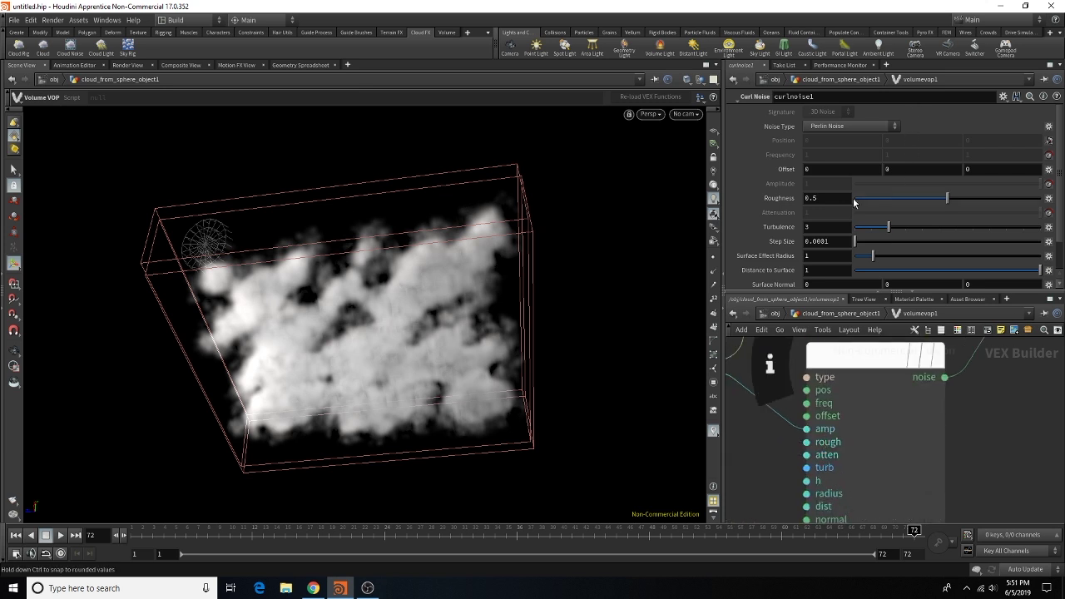
scroll(876, 461, "down", 5)
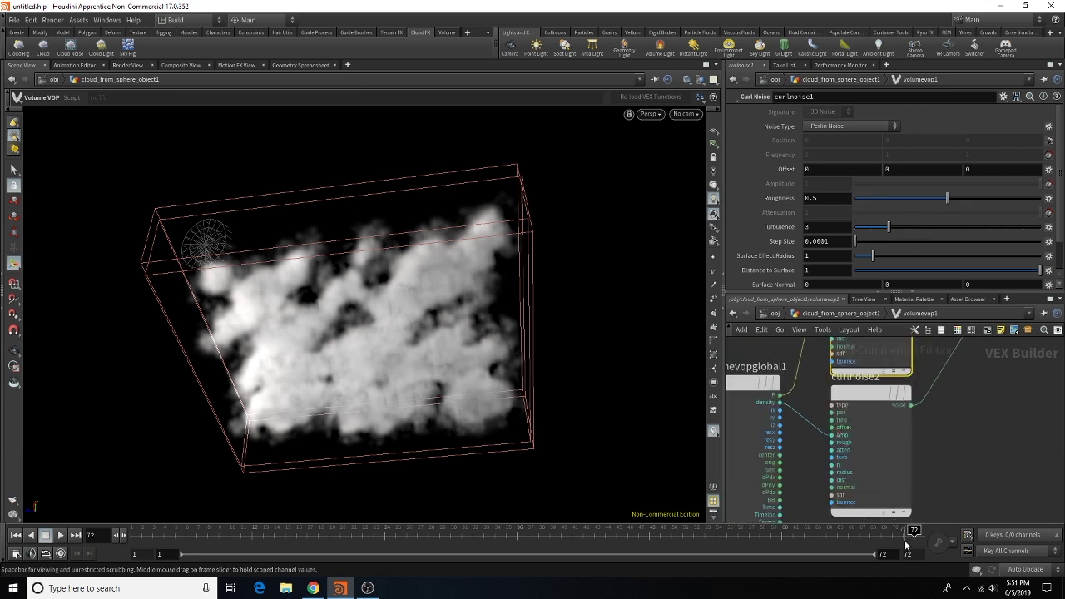
scroll(846, 448, "up", 2)
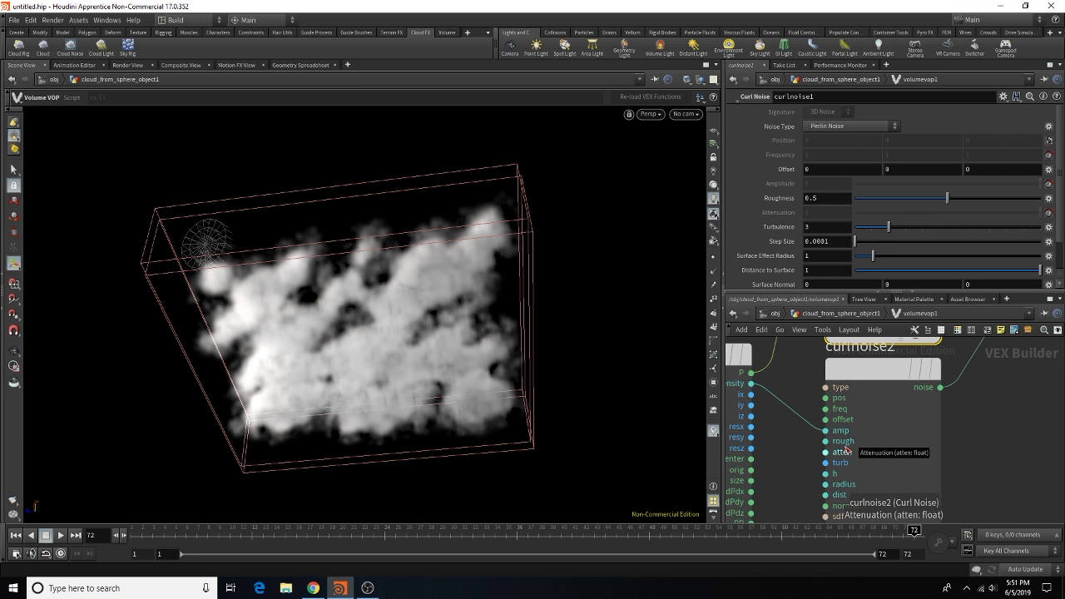
Step: Promote curlnoise2's Attenuation and Turbulence inputs to volumevop1 parameters, and set the Turbulence to 2
left_click(888, 379)
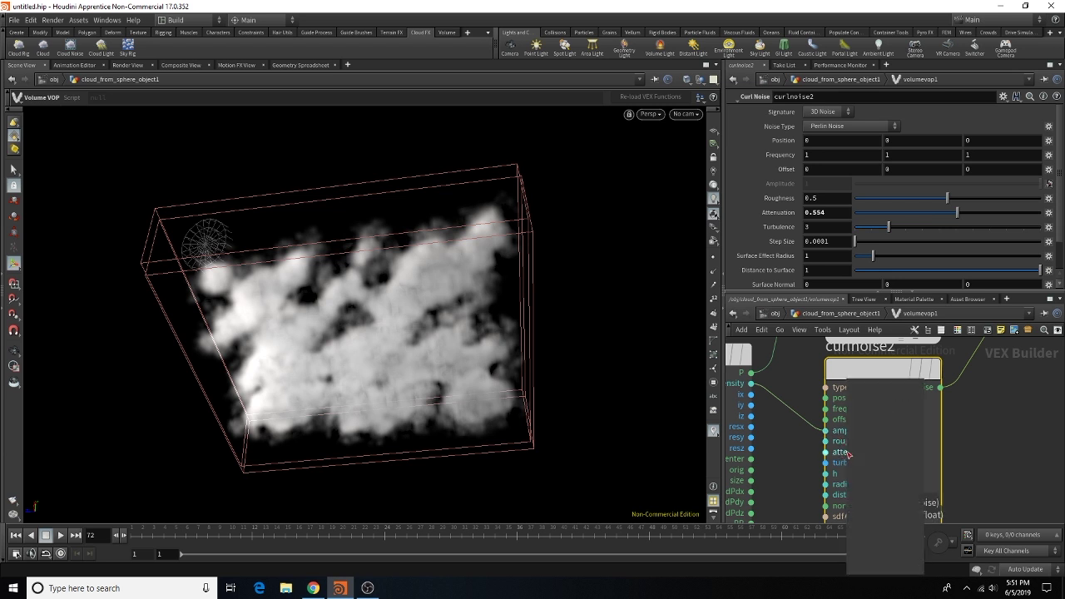
right_click(845, 453)
left_click(880, 386)
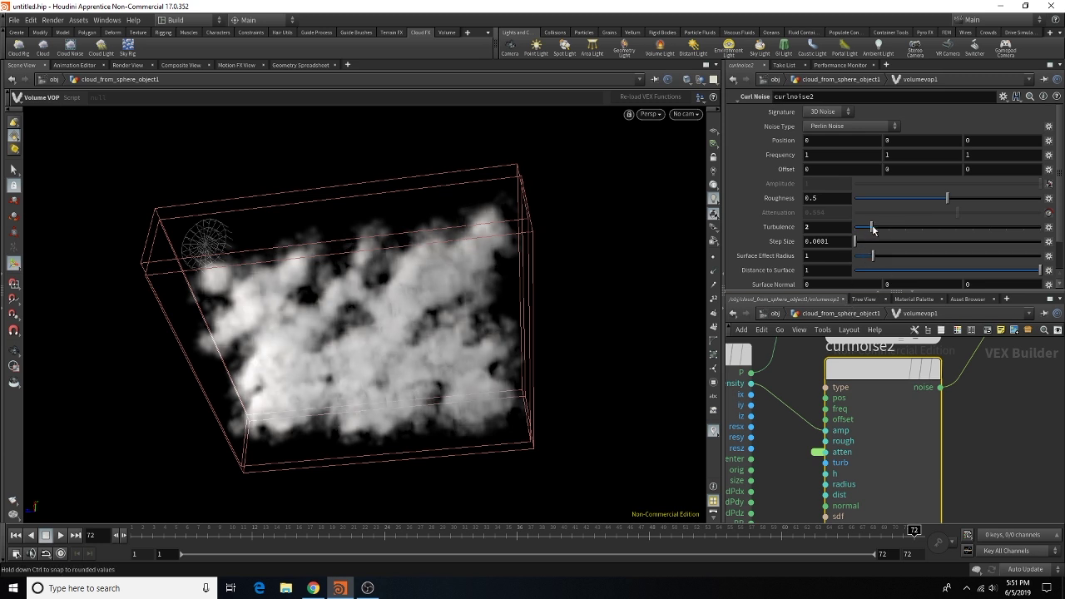
right_click(846, 472)
left_click(880, 384)
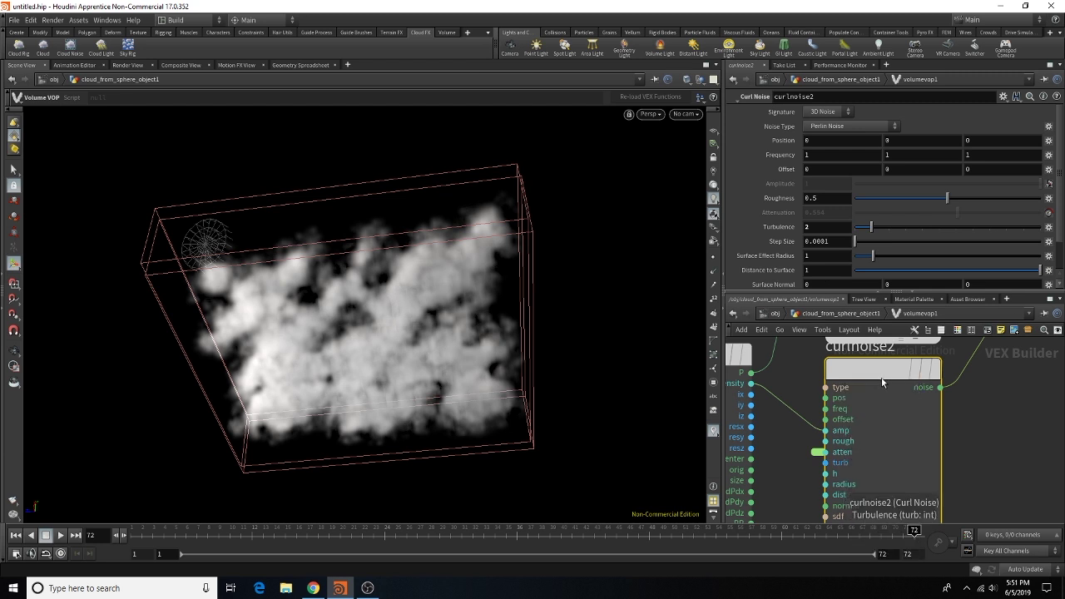
Step: Return to the cloud_from_sphere_object1 network and keyframe volumevop1's first Attenuation at 0.059 and X Frequency at 0.91 on frame 10
left_click(833, 313)
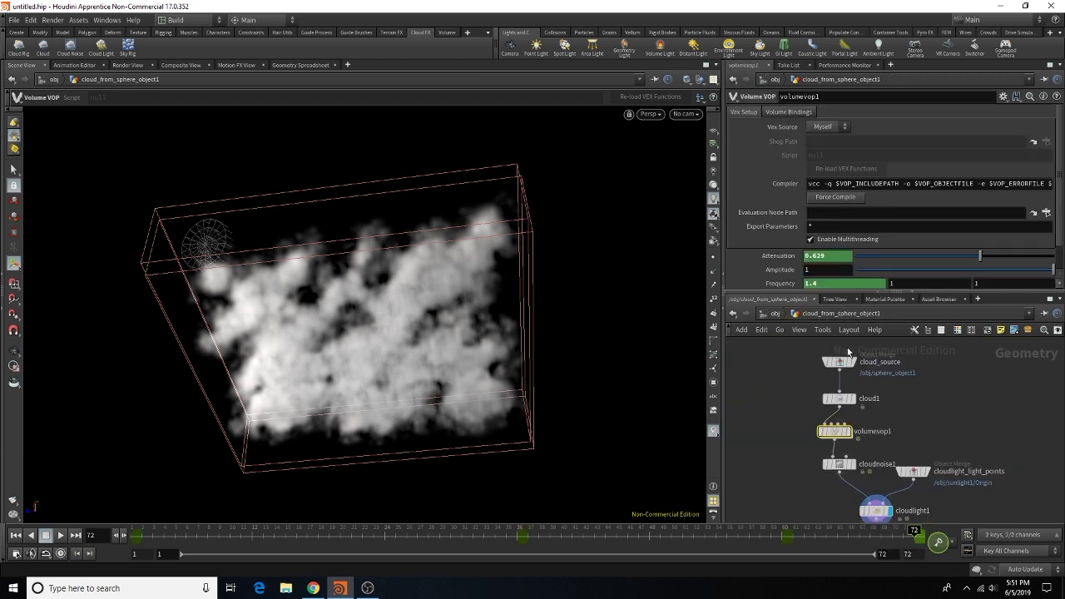
scroll(893, 196, "down", 1)
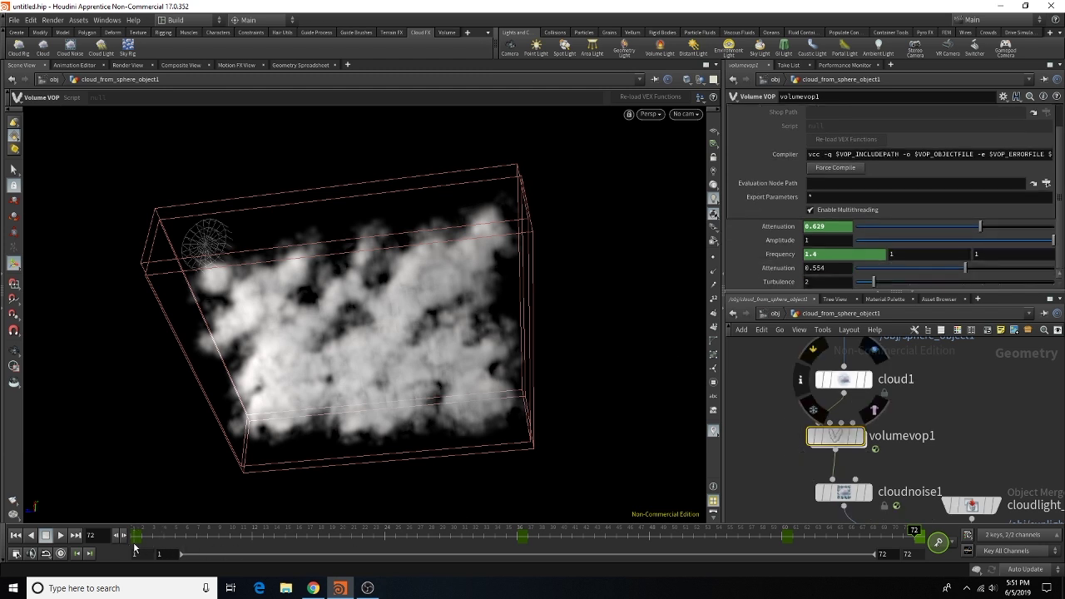
left_click_drag(135, 545, 327, 538)
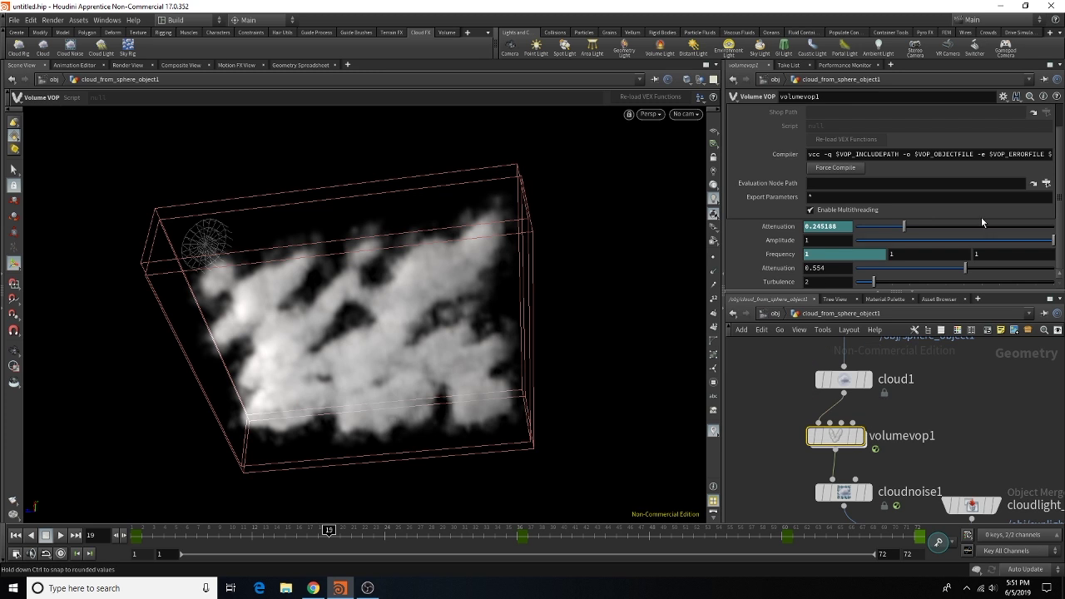
left_click_drag(195, 542, 230, 539)
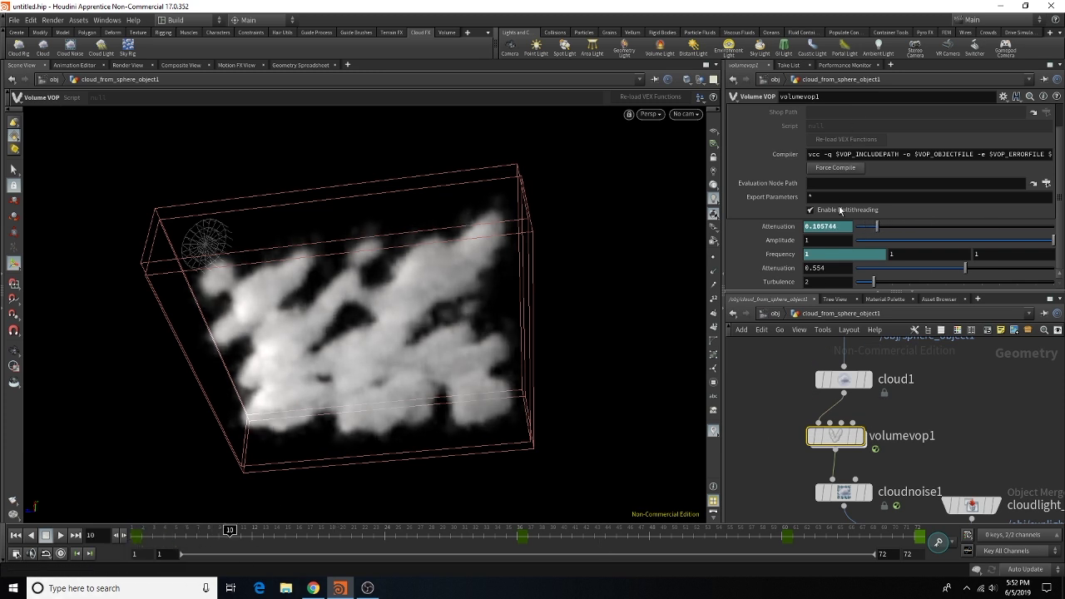
left_click_drag(868, 230, 838, 229)
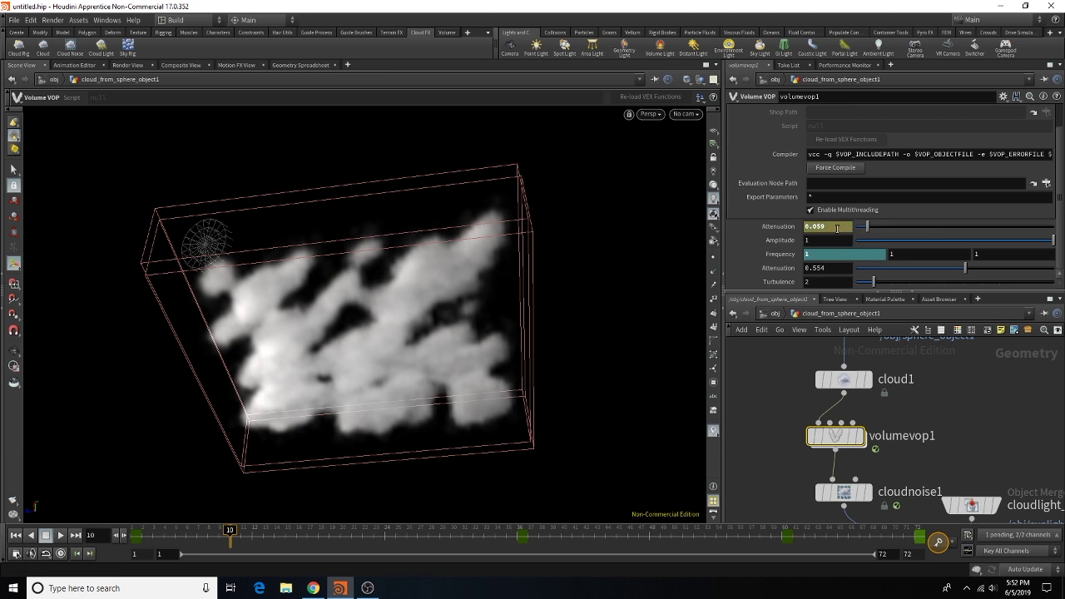
left_click(837, 229, "alt")
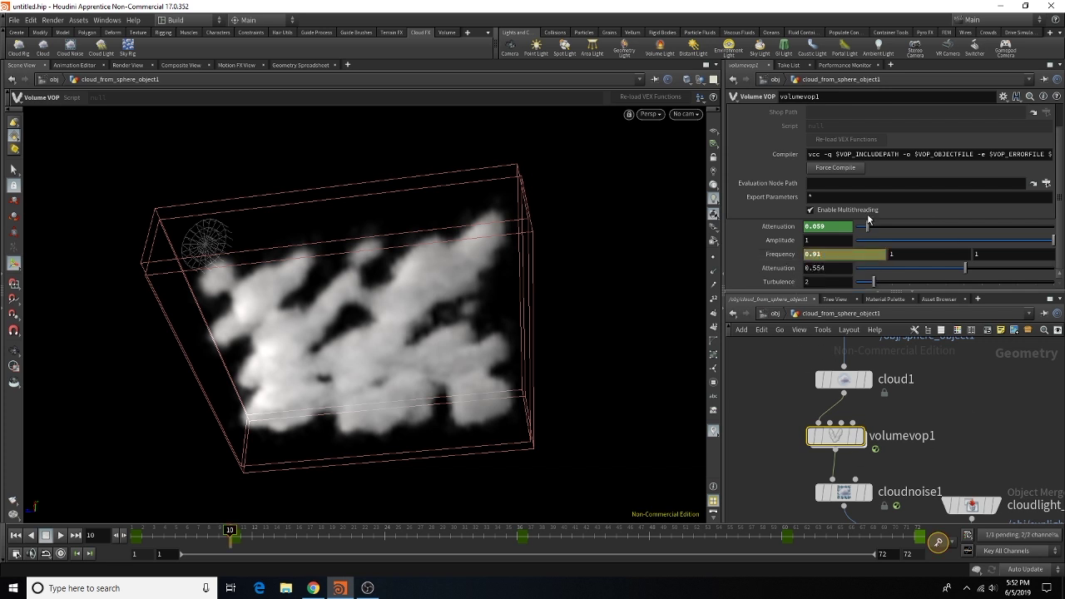
left_click(855, 252, "alt")
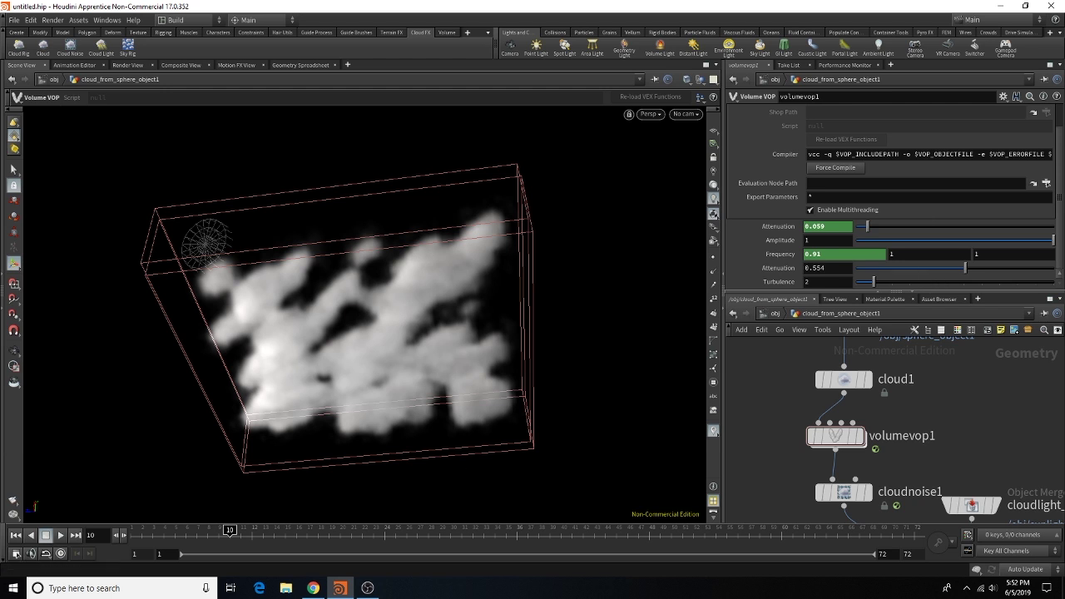
Step: Keyframe volumevop1's second Attenuation at 0.554 on frame 72, 0.081 on frame 1 and 0.354 on frame 24
left_click(133, 537)
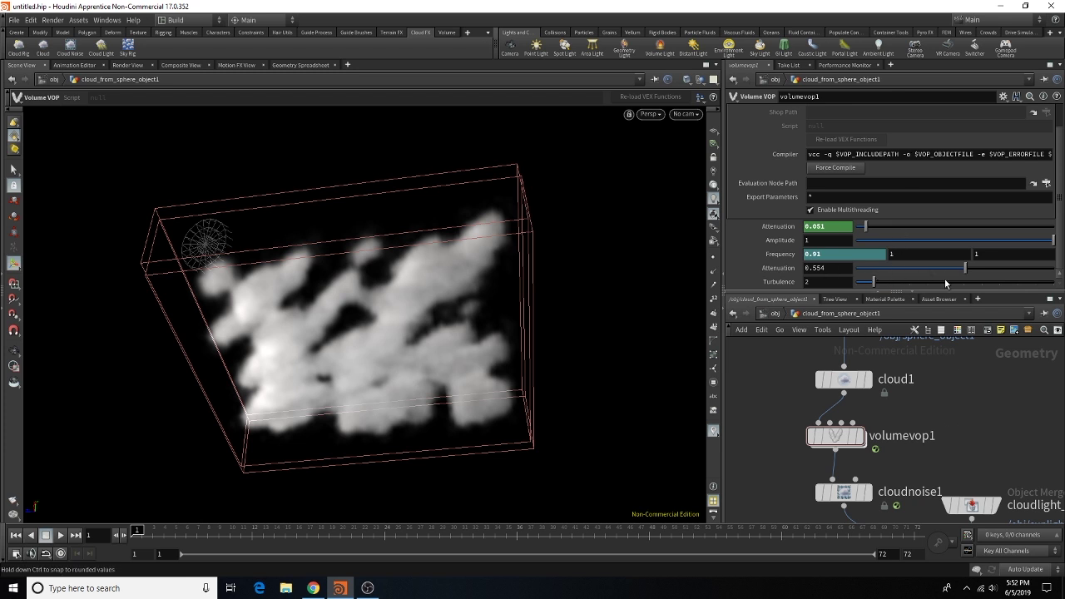
left_click(916, 539)
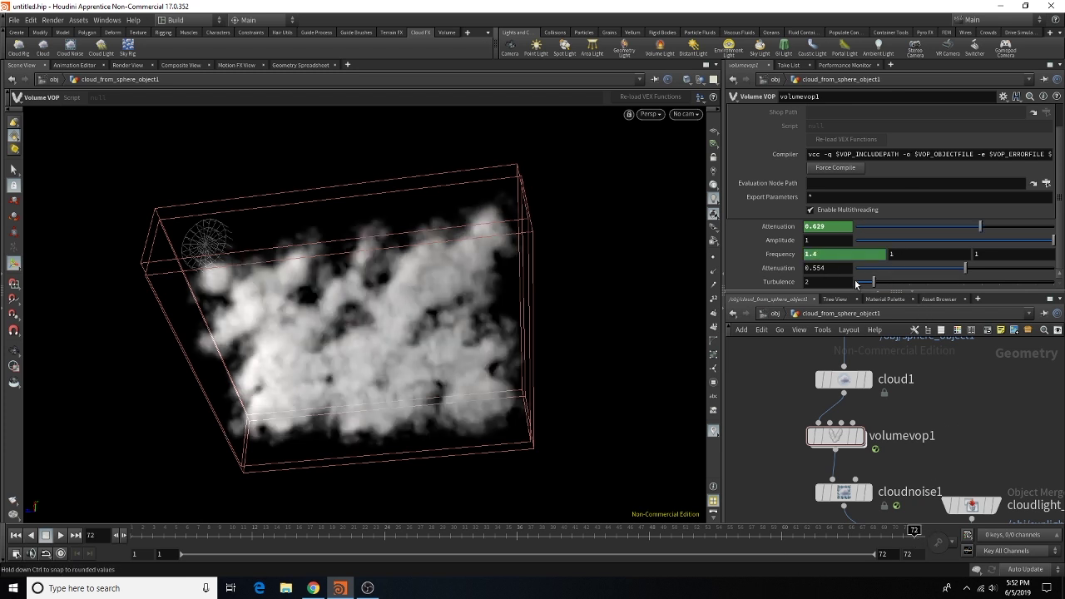
left_click(842, 267, "alt")
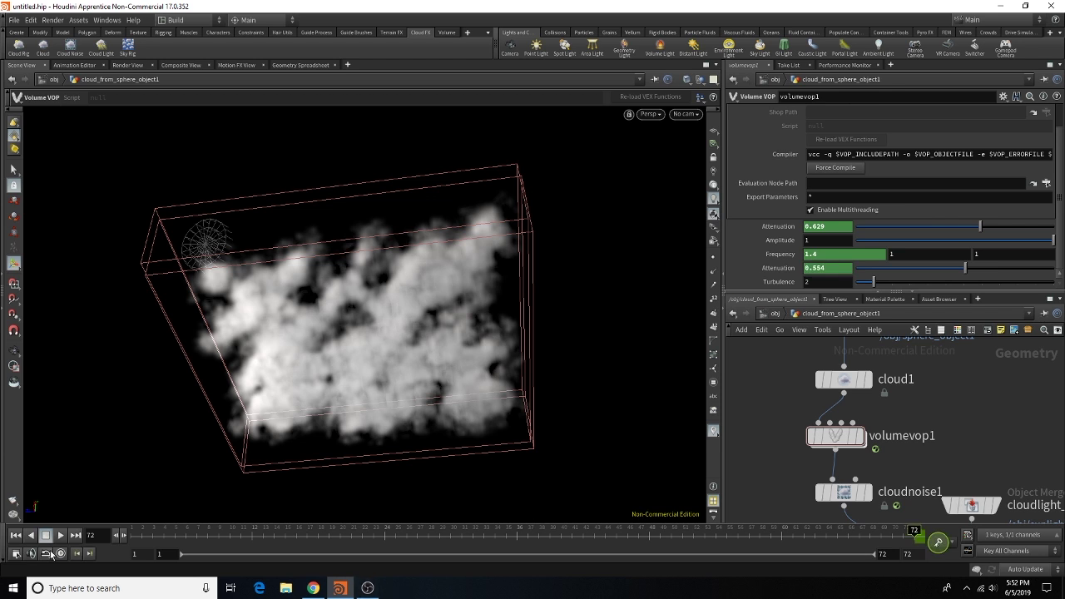
left_click(132, 535)
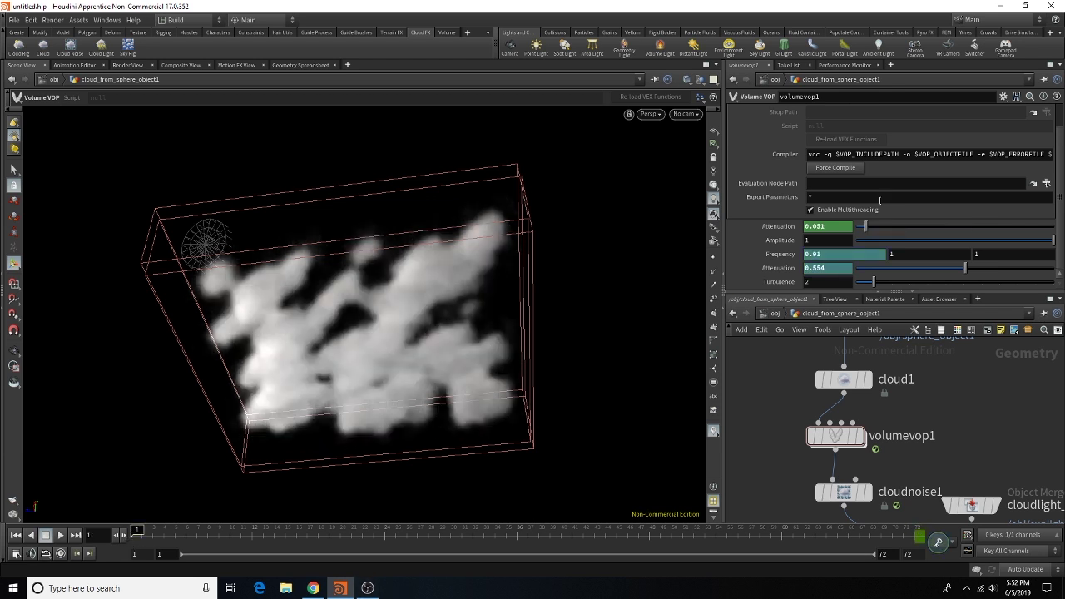
left_click_drag(913, 266, 871, 270)
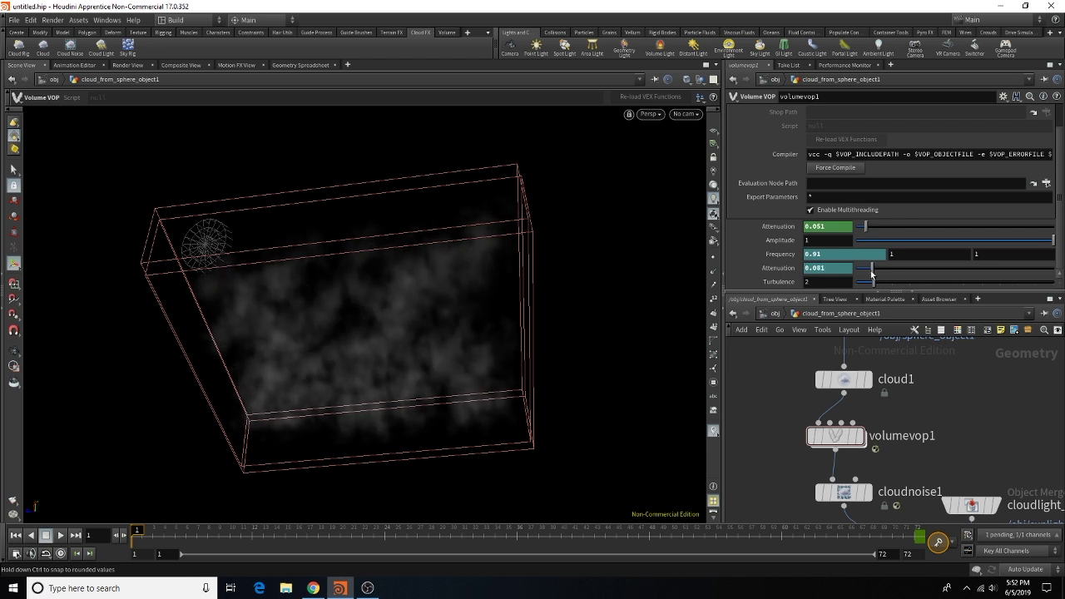
left_click(871, 272, "alt")
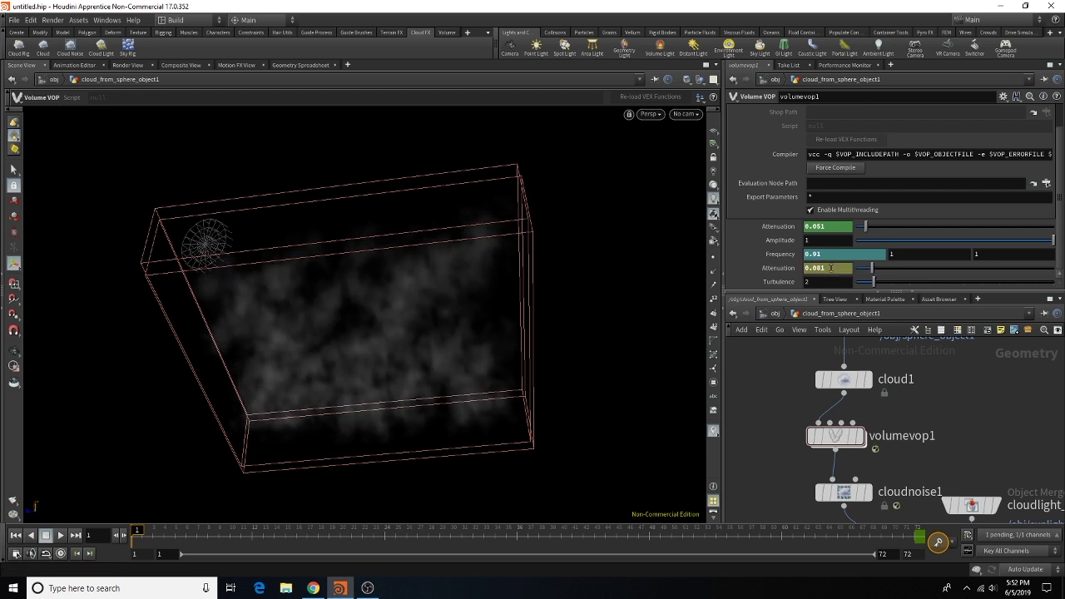
left_click(385, 537)
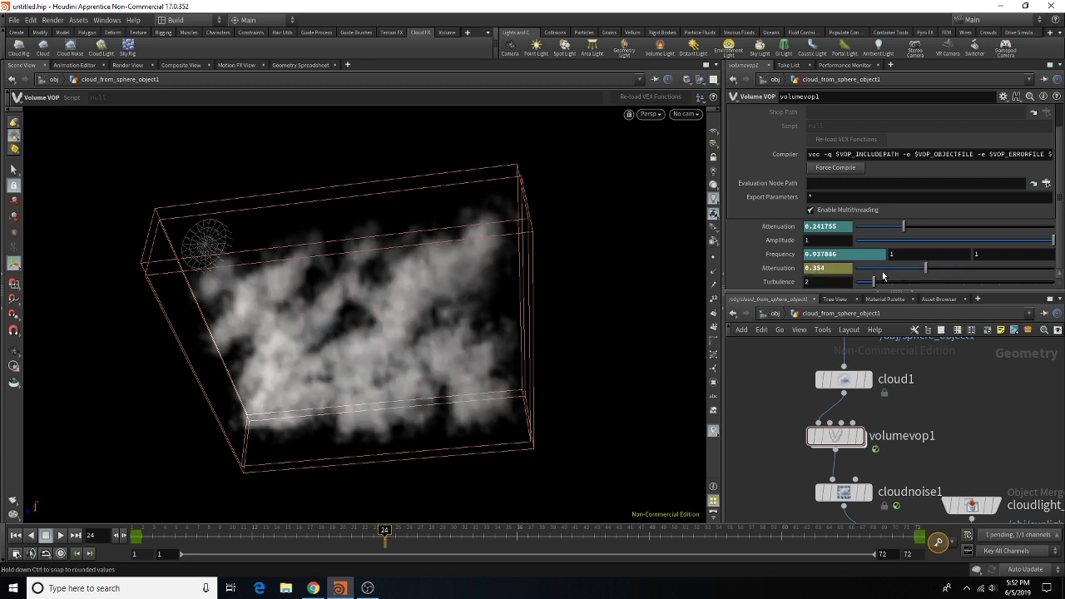
left_click(828, 270, "alt")
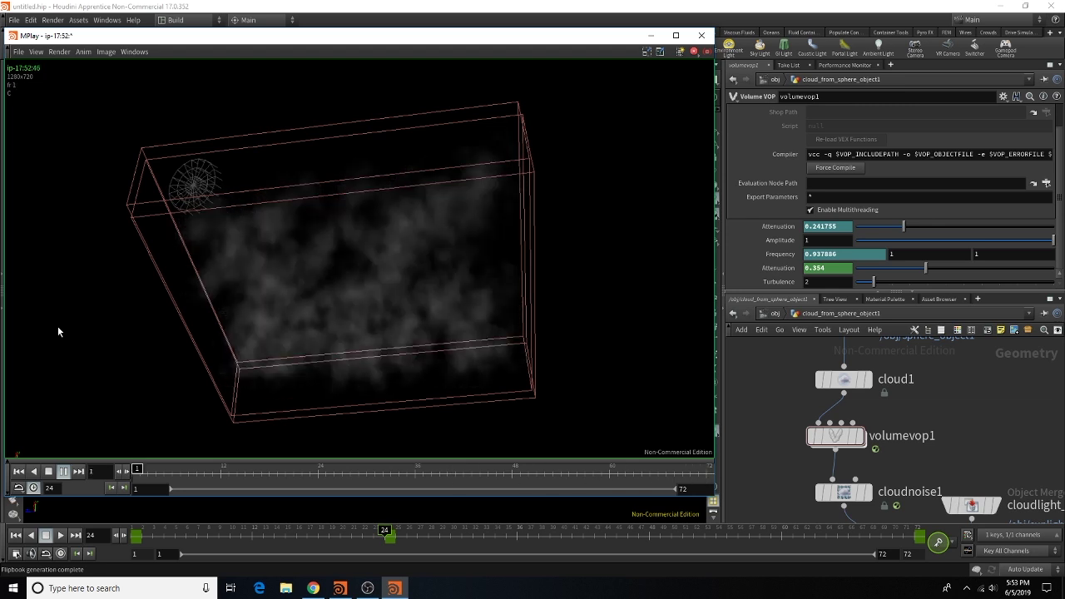
Step: Render a flipbook of the second Attenuation animation, watch it in MPlay, then stop playback and close the player
left_click(49, 472)
left_click(701, 35)
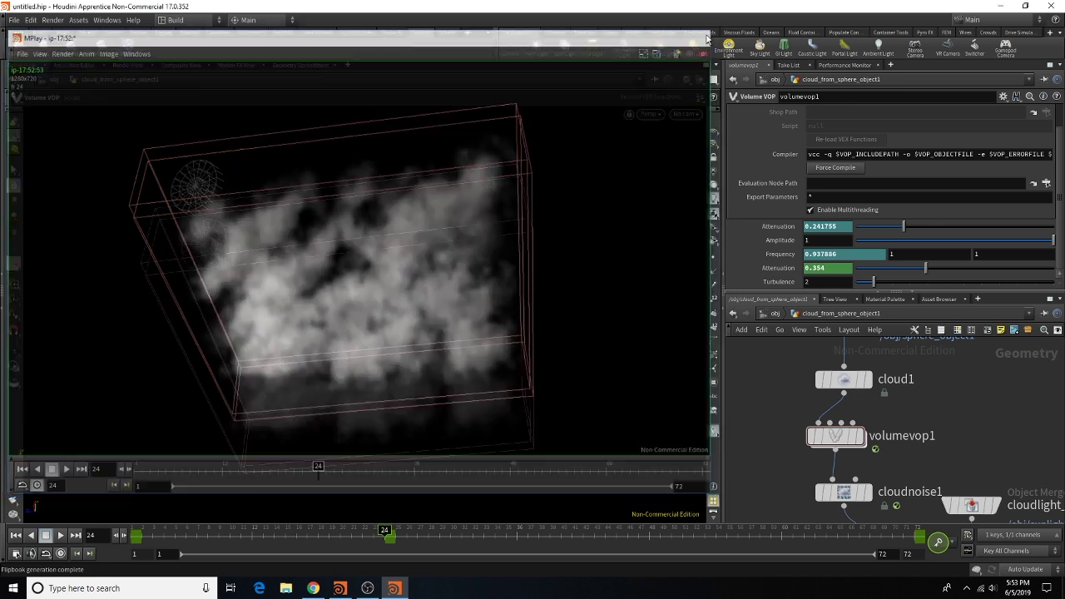
Step: Go to the out network and render frame 24 with mantra_ipr in the Render View, keeping the Ray Tracing engine
left_click(782, 315)
left_click(830, 318)
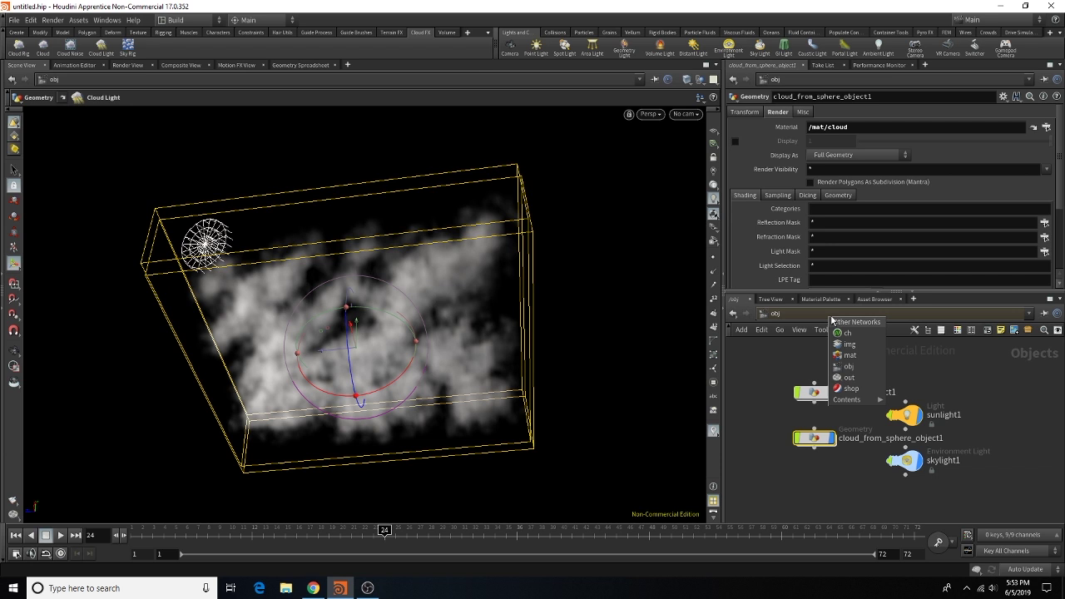
left_click(849, 379)
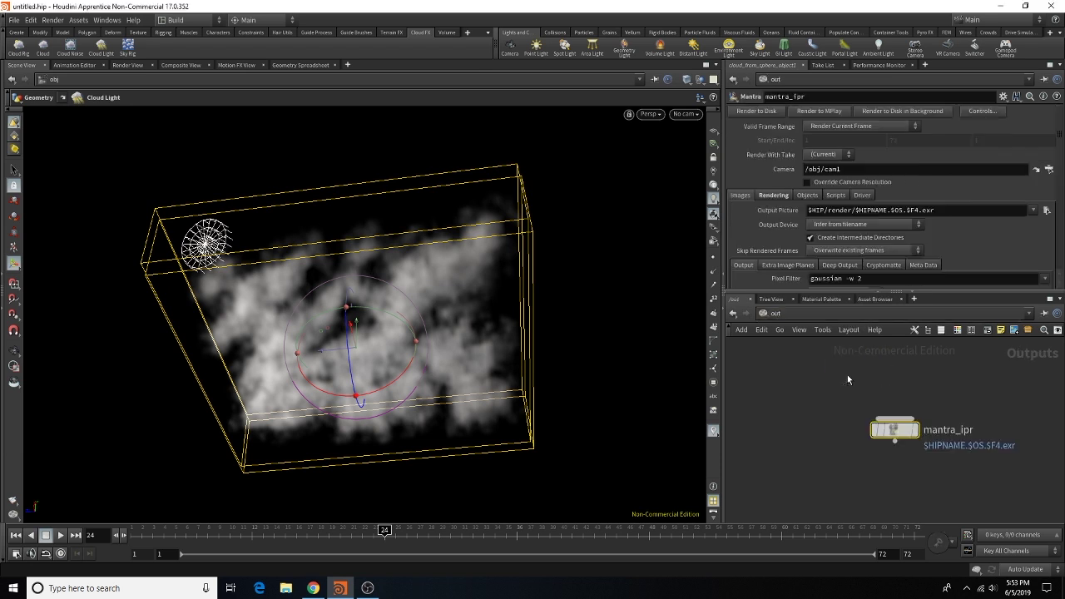
left_click(833, 211)
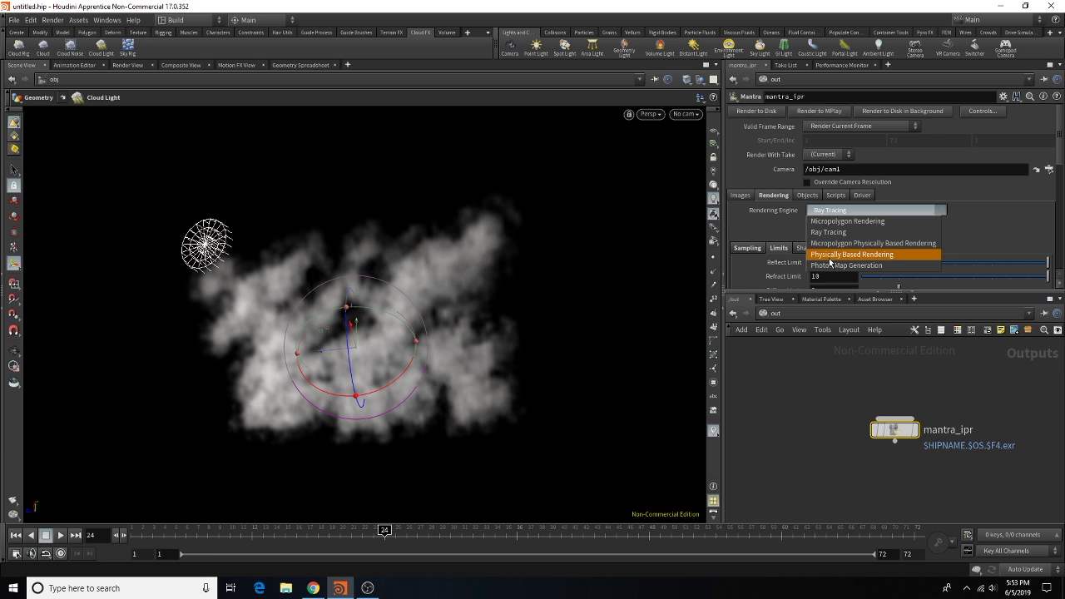
left_click(1029, 211)
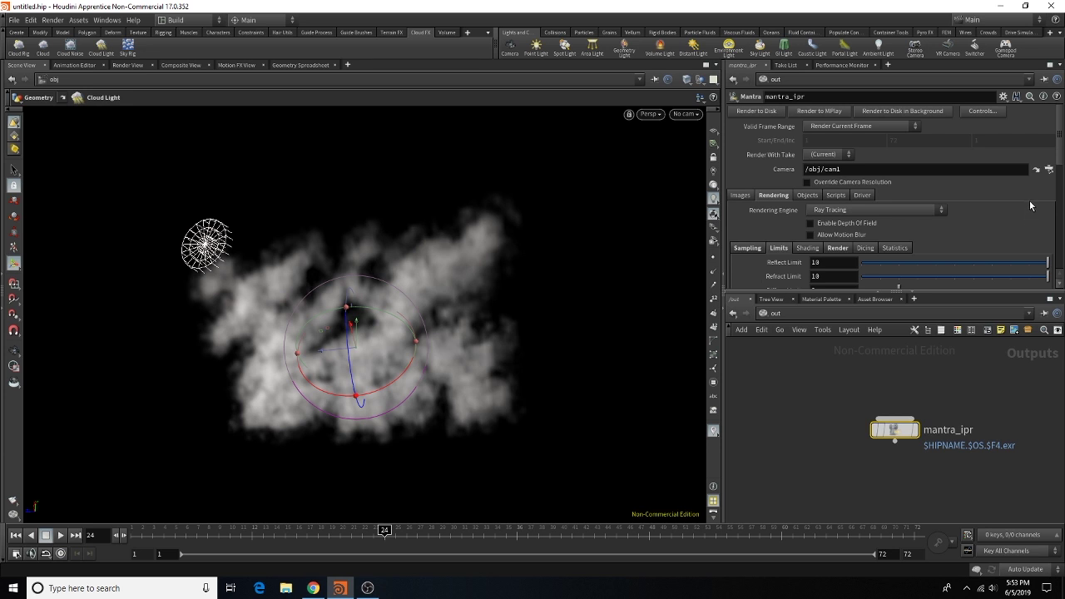
left_click(115, 66)
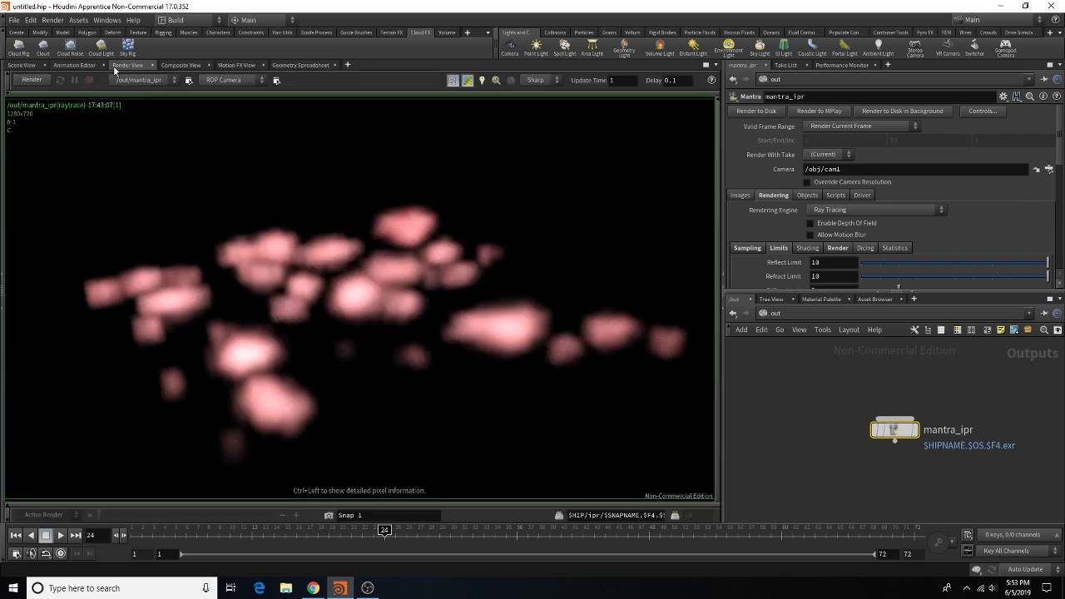
left_click(47, 84)
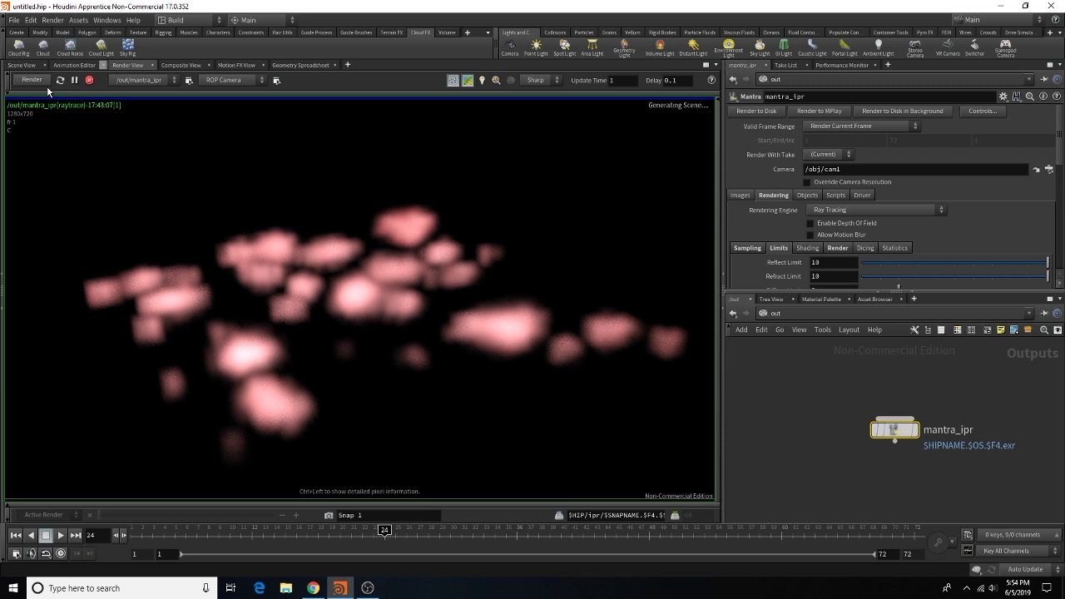
Step: Review the cloud material's colour and density parameters from the Material Palette, and return to the out network
left_click(821, 299)
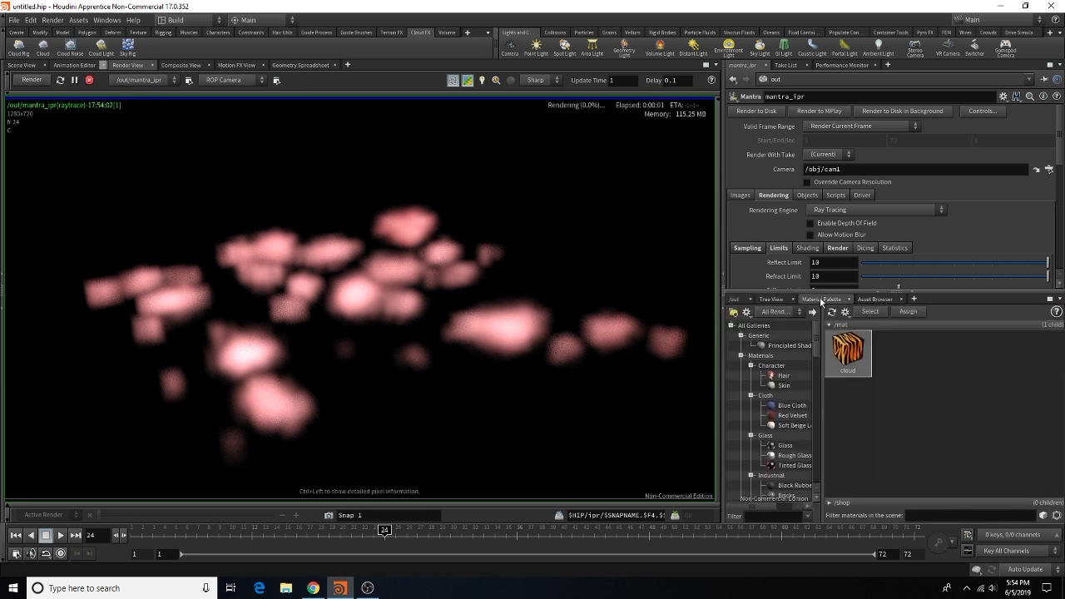
left_click(849, 366)
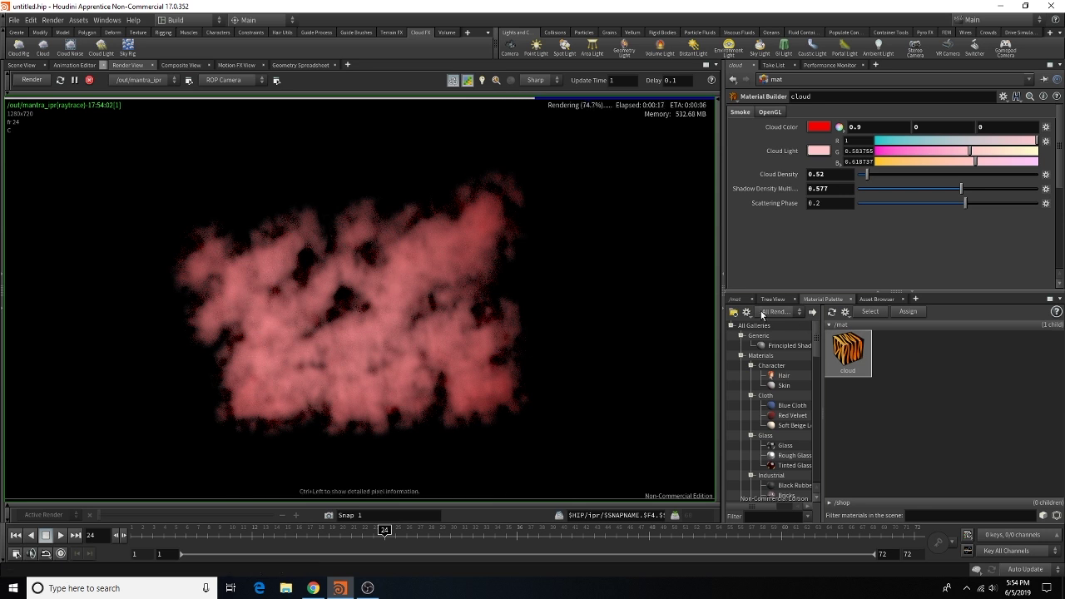
left_click(736, 298)
left_click(821, 317)
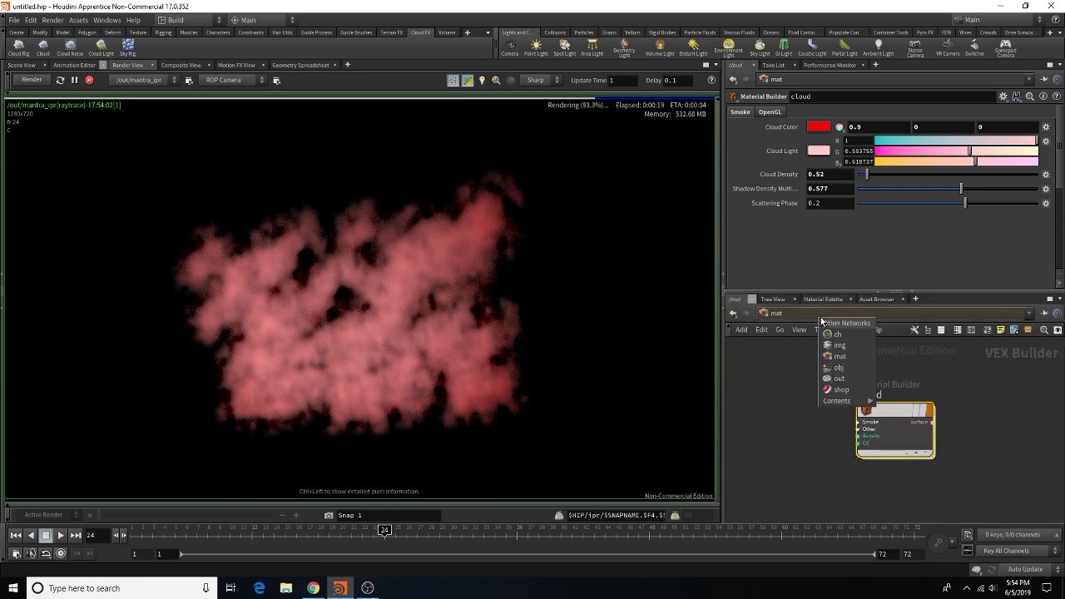
left_click(842, 379)
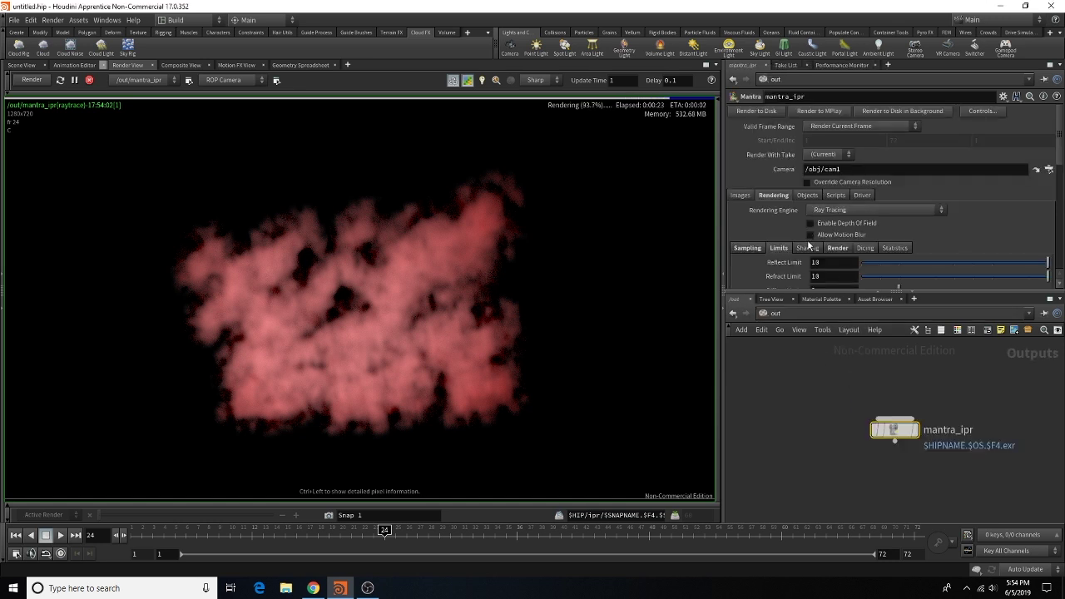
Step: Set Refraction Quality to 4 in mantra_ipr's sampling settings
scroll(812, 245, "down", 3)
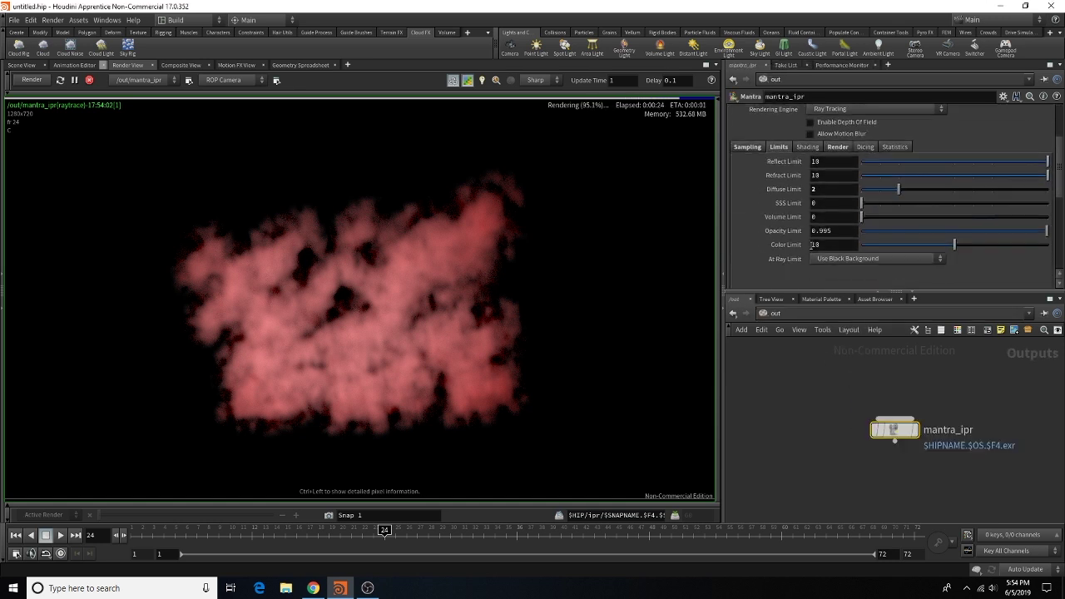
left_click(747, 147)
scroll(832, 192, "down", 2)
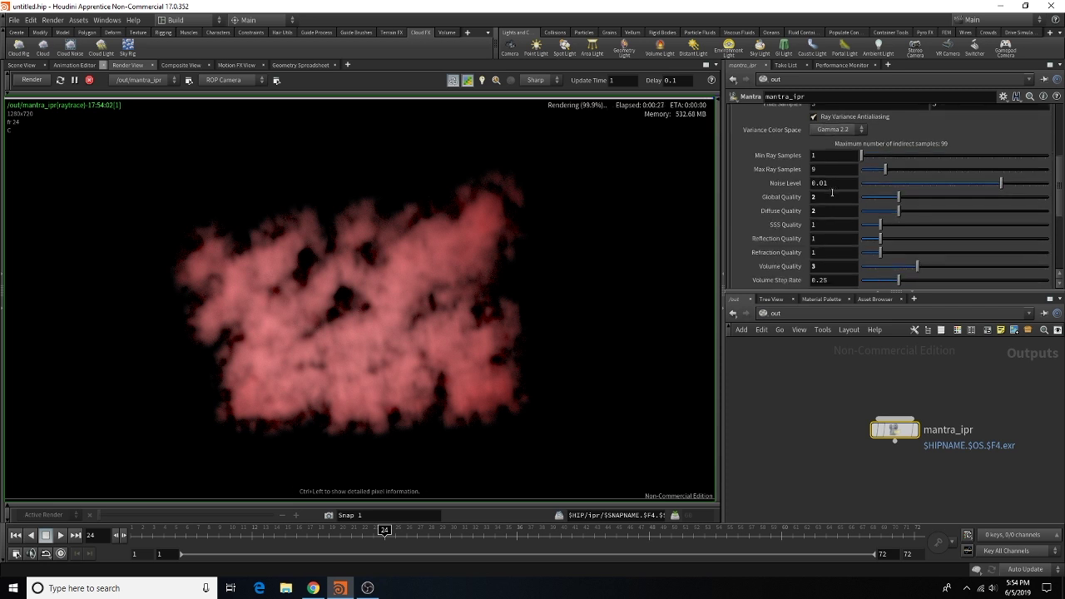
double_click(819, 238)
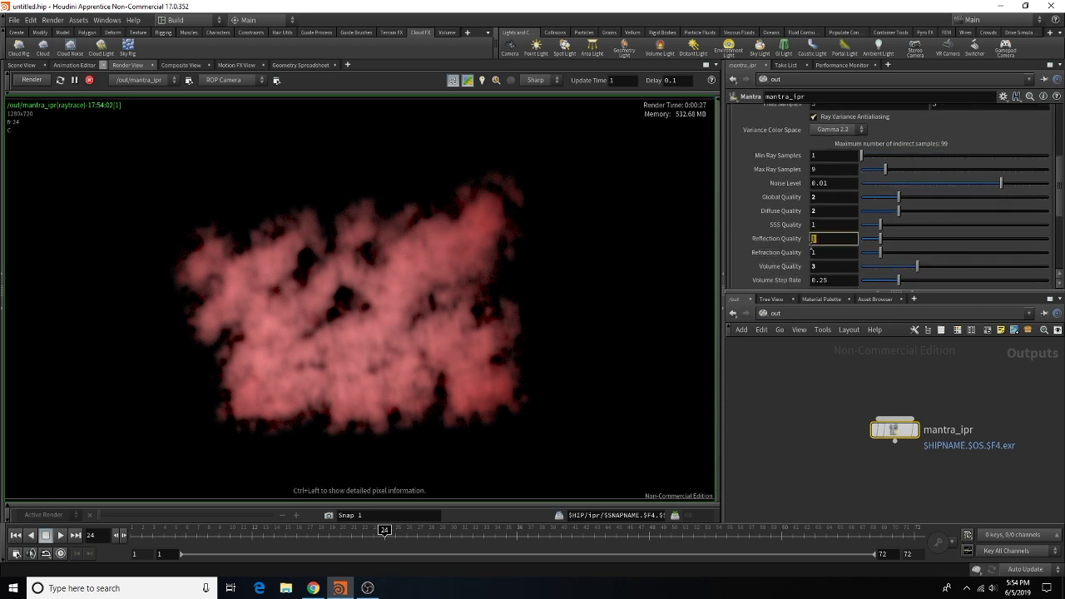
double_click(816, 252)
type("4")
key("Return")
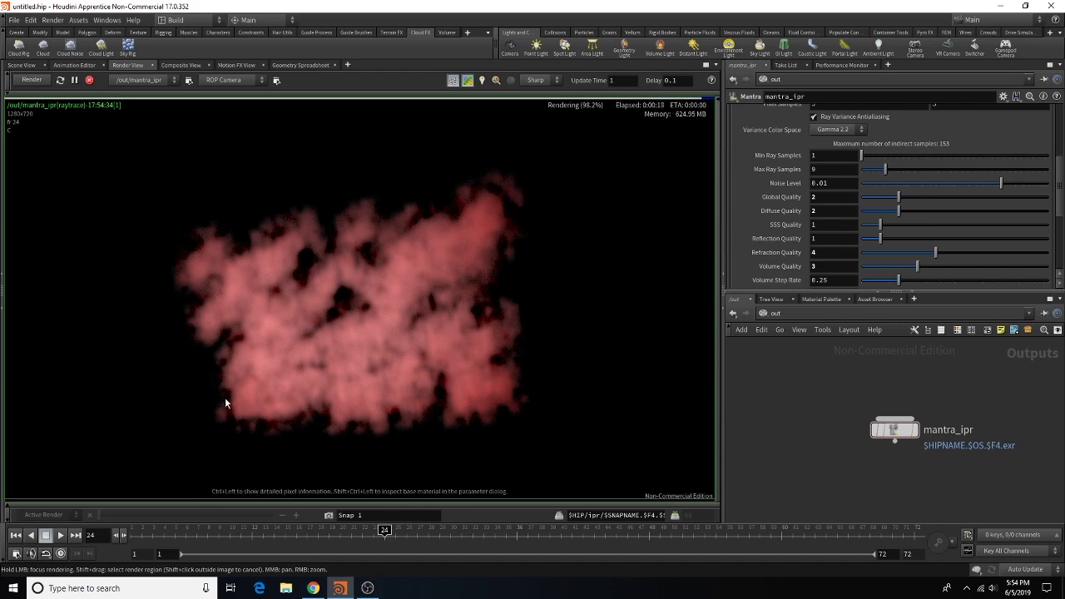
Step: Preview the Mantra render of the clouds at frame 2 and at frame 72
left_click(142, 530)
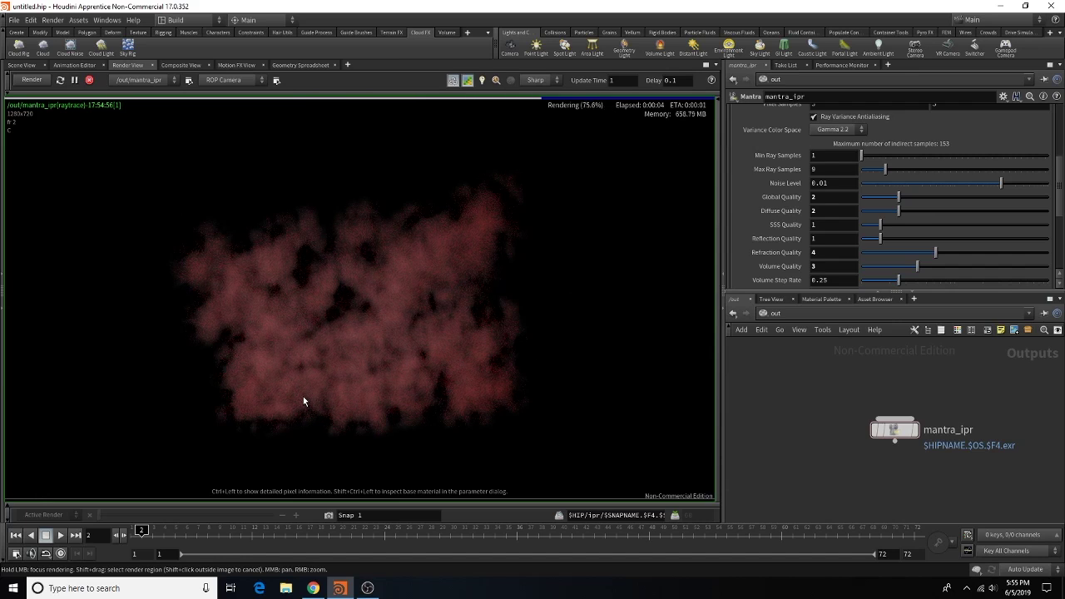
left_click(916, 529)
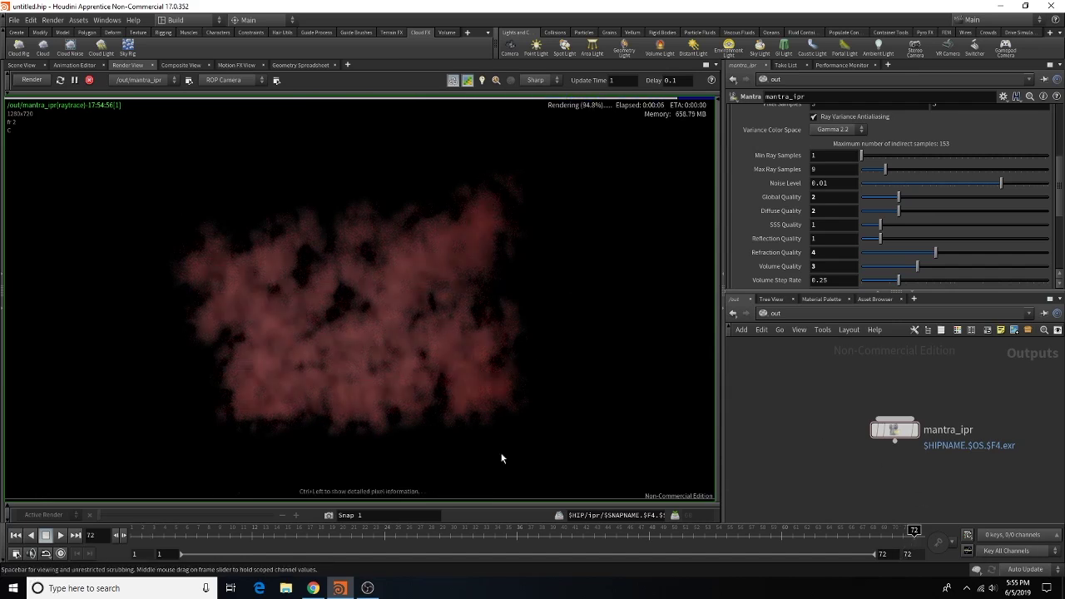